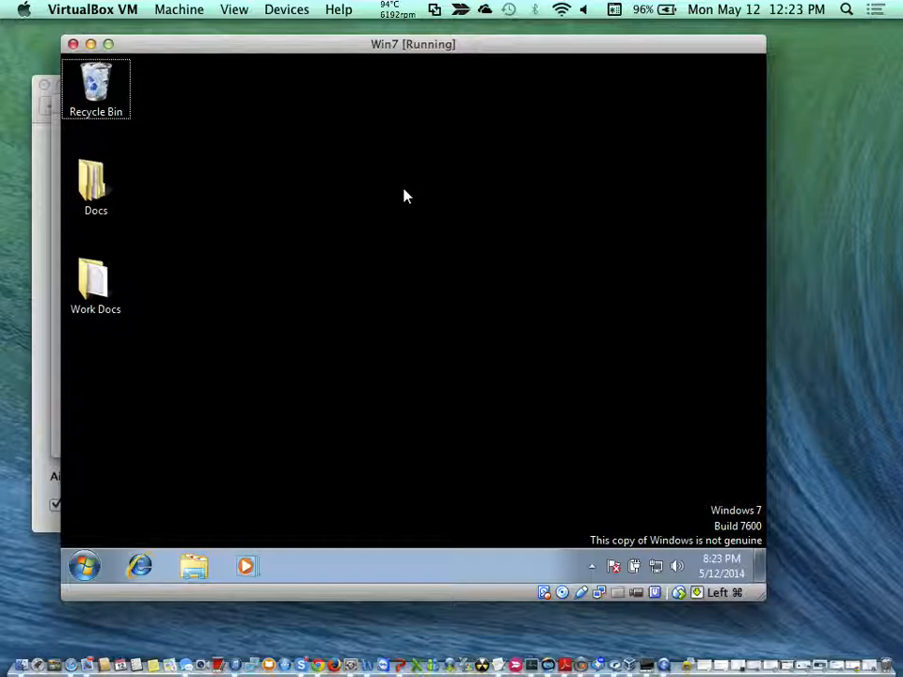
- Switch the Win7 virtual machine to full-screen mode
{"action": "key", "text": "super+f"}
{"action": "left_click", "coordinate": [448, 232]}
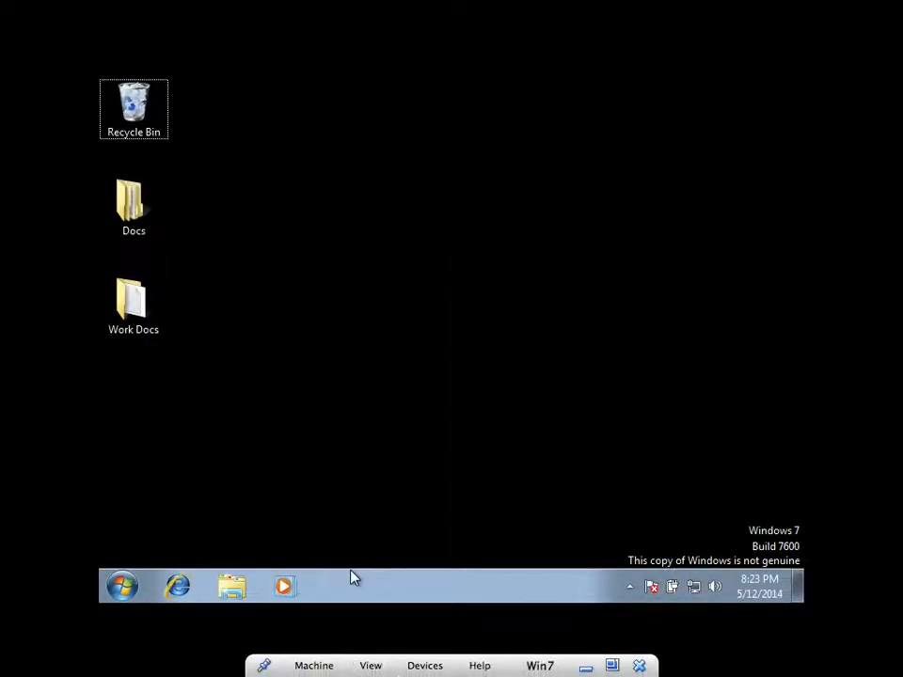
{"action": "left_click", "coordinate": [387, 396]}
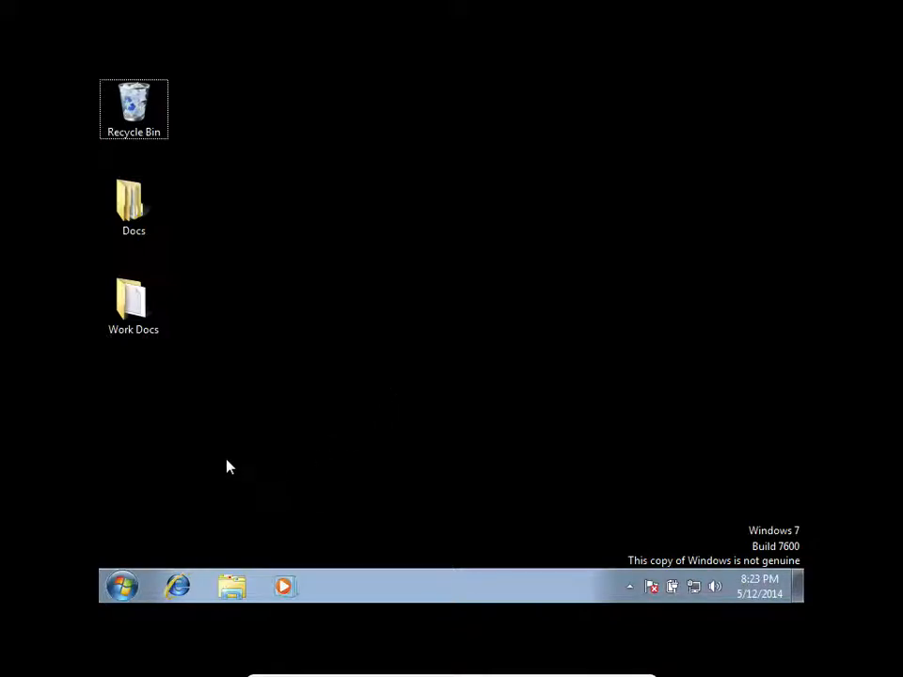
- View the computer's basic system information, including processor, memory and system type, and minimize its window
{"action": "left_click", "coordinate": [122, 586]}
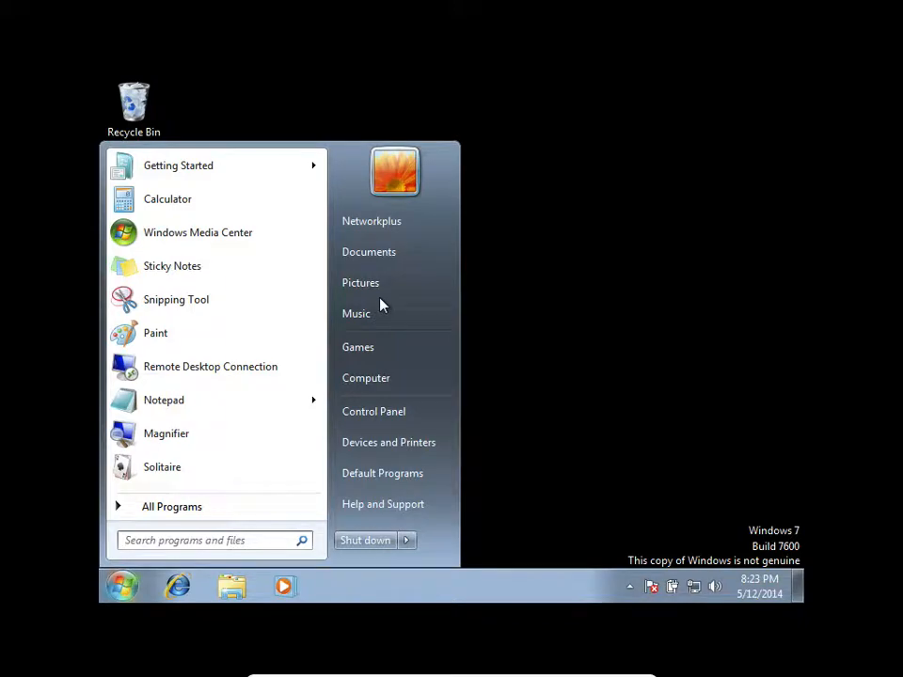
{"action": "right_click", "coordinate": [403, 372]}
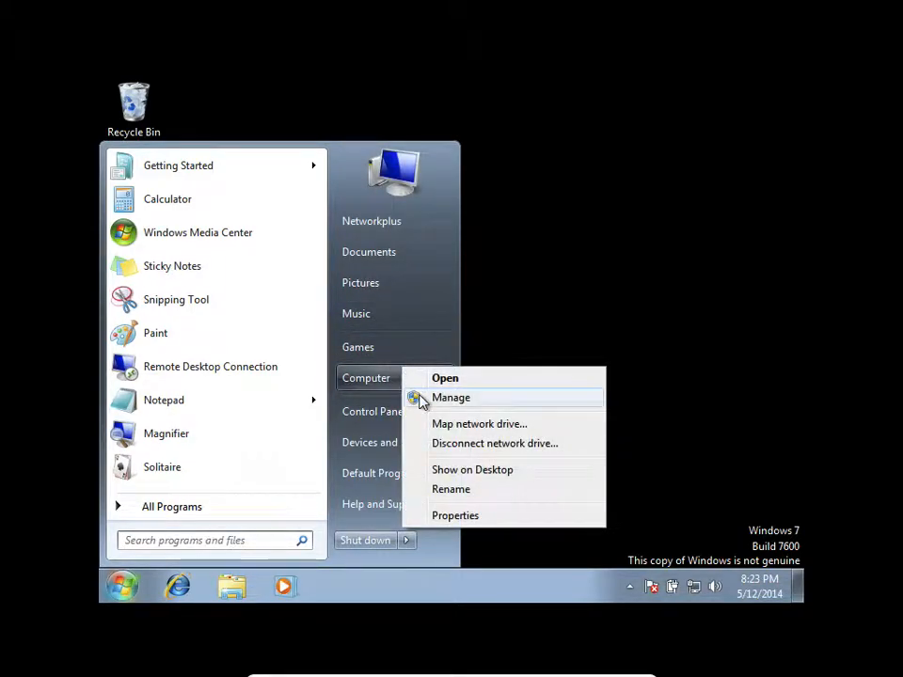
{"action": "left_click", "coordinate": [489, 516]}
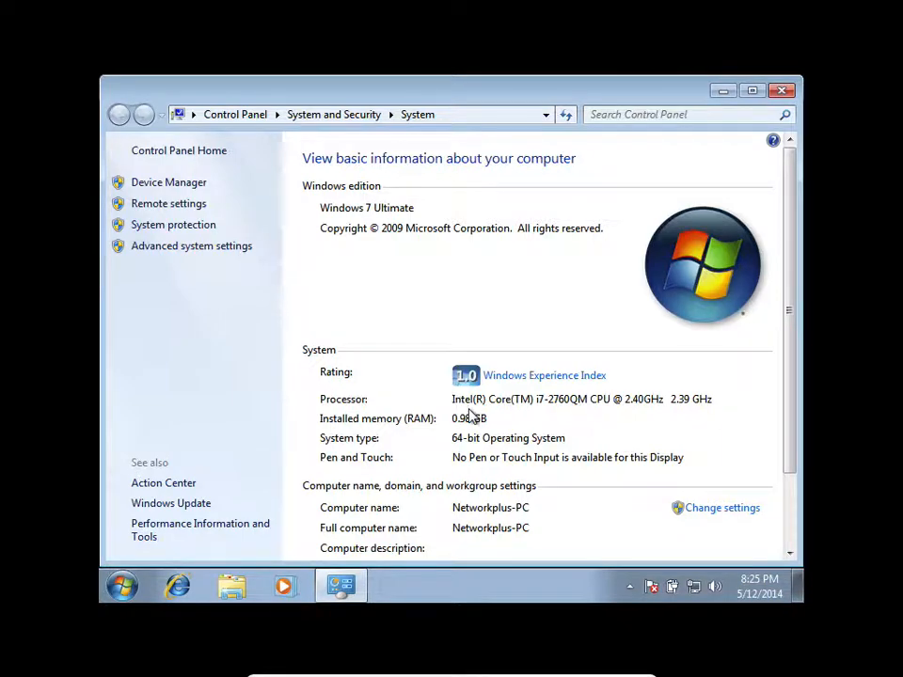
{"action": "left_click", "coordinate": [718, 91]}
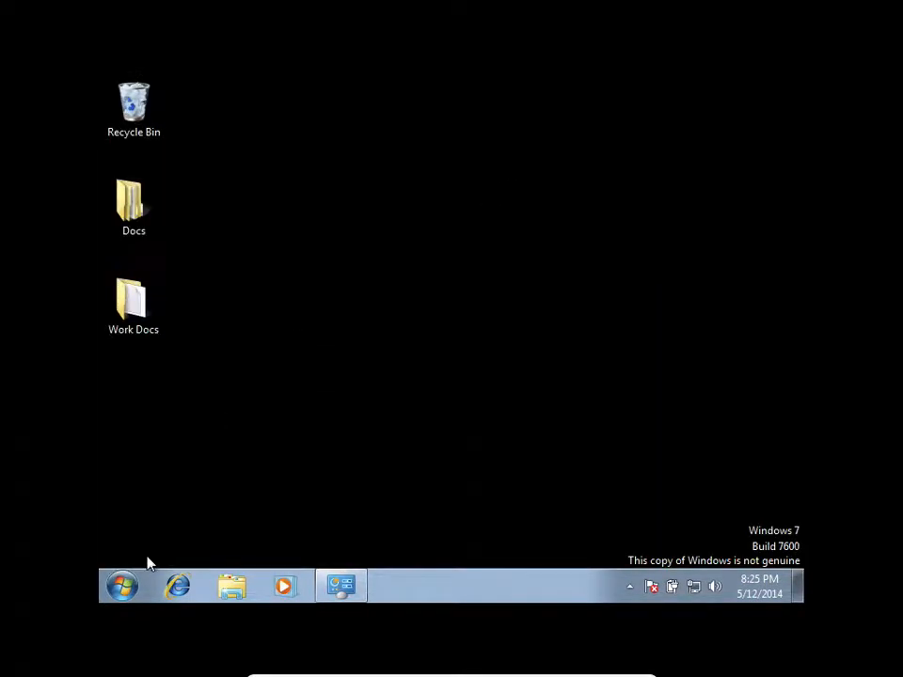
- Open Devices and Printers and start adding a local printer
{"action": "left_click", "coordinate": [122, 586]}
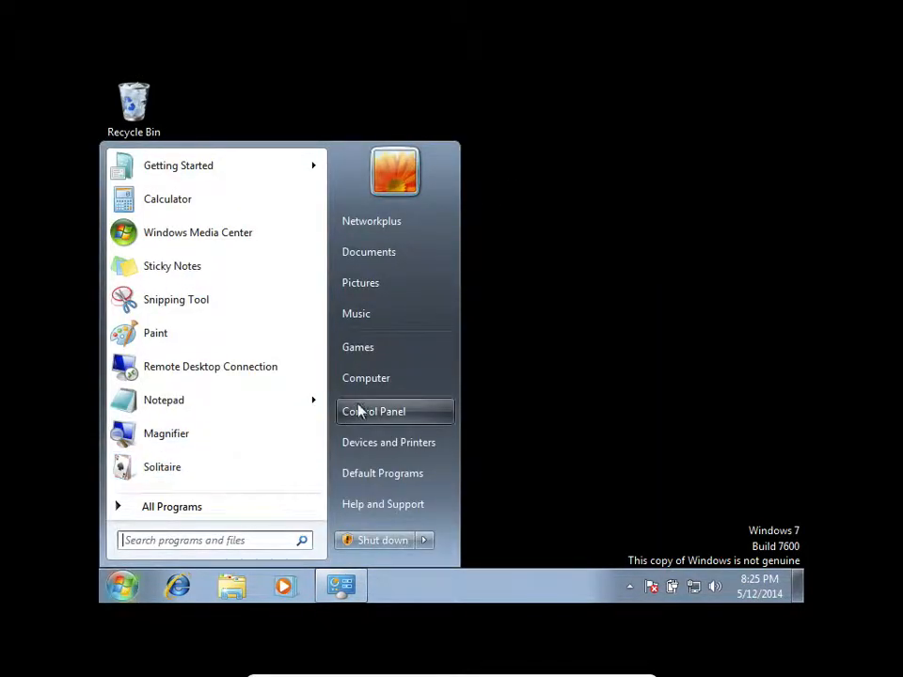
{"action": "left_click", "coordinate": [380, 451]}
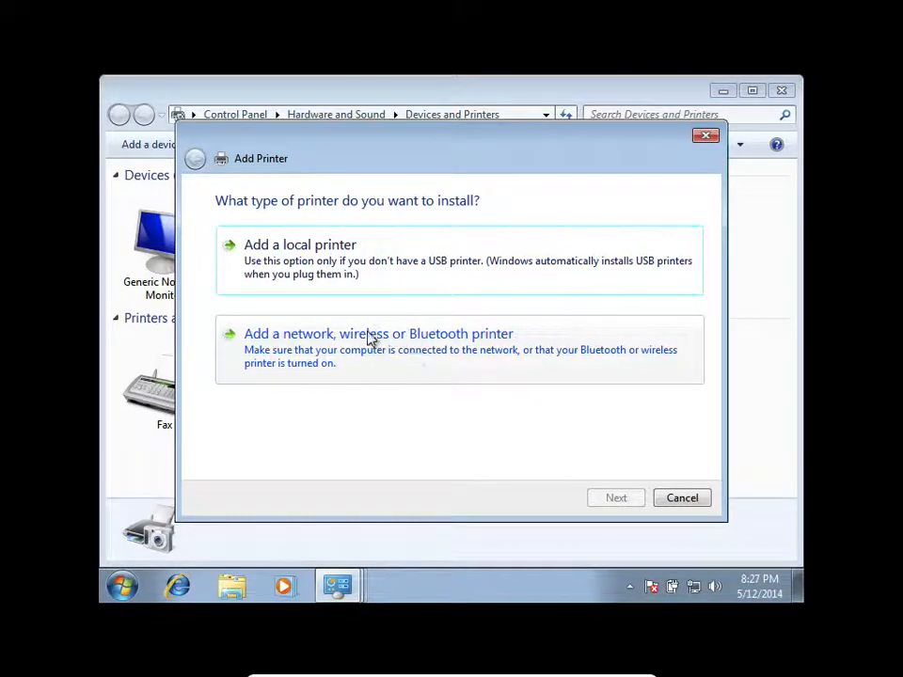
{"action": "left_click", "coordinate": [381, 263]}
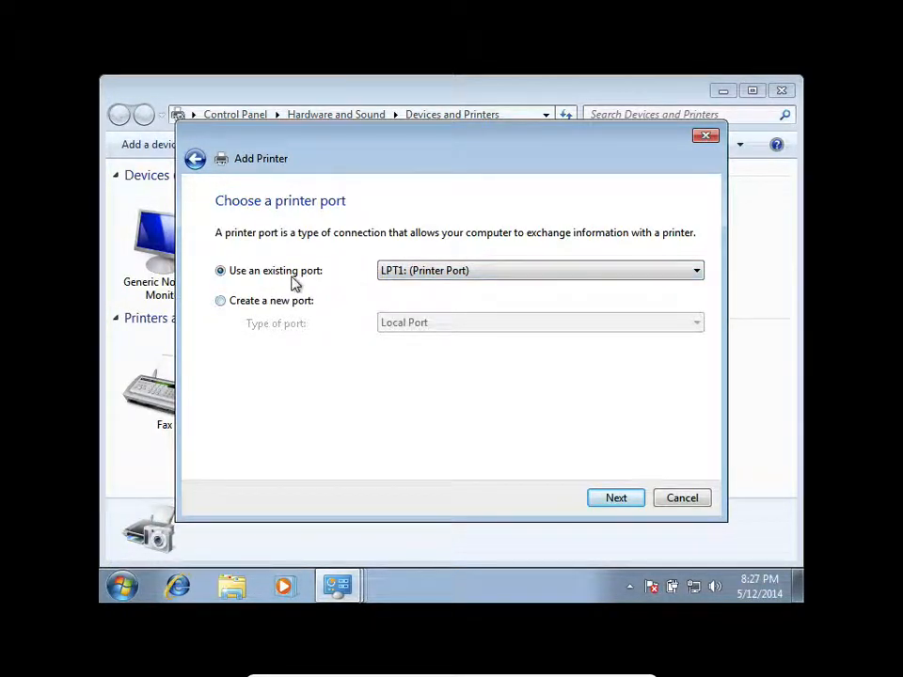
{"action": "left_click", "coordinate": [411, 277]}
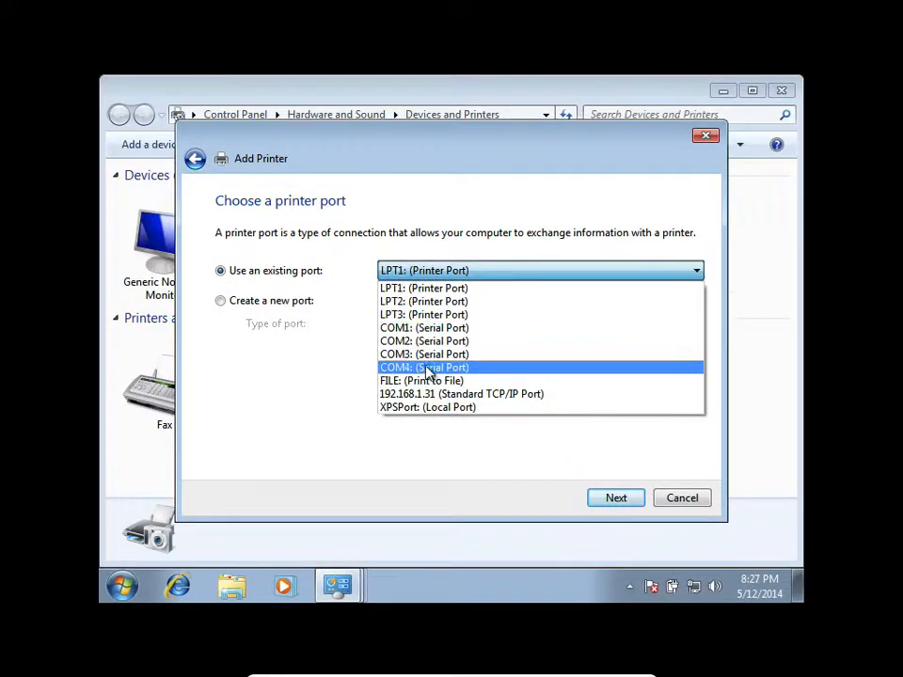
{"action": "left_click", "coordinate": [342, 297]}
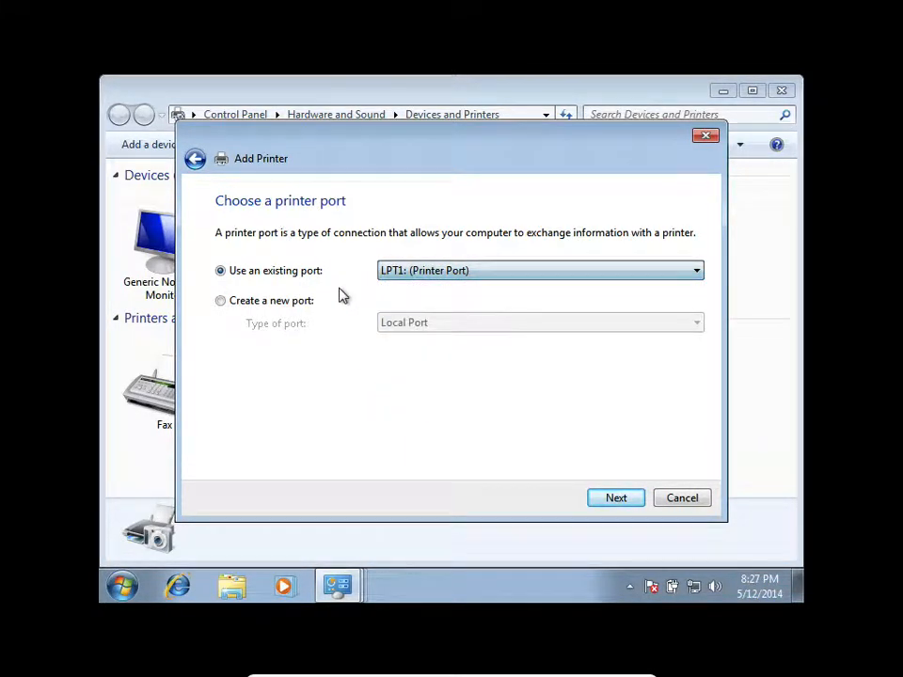
{"action": "left_click", "coordinate": [255, 308]}
{"action": "left_click", "coordinate": [405, 325]}
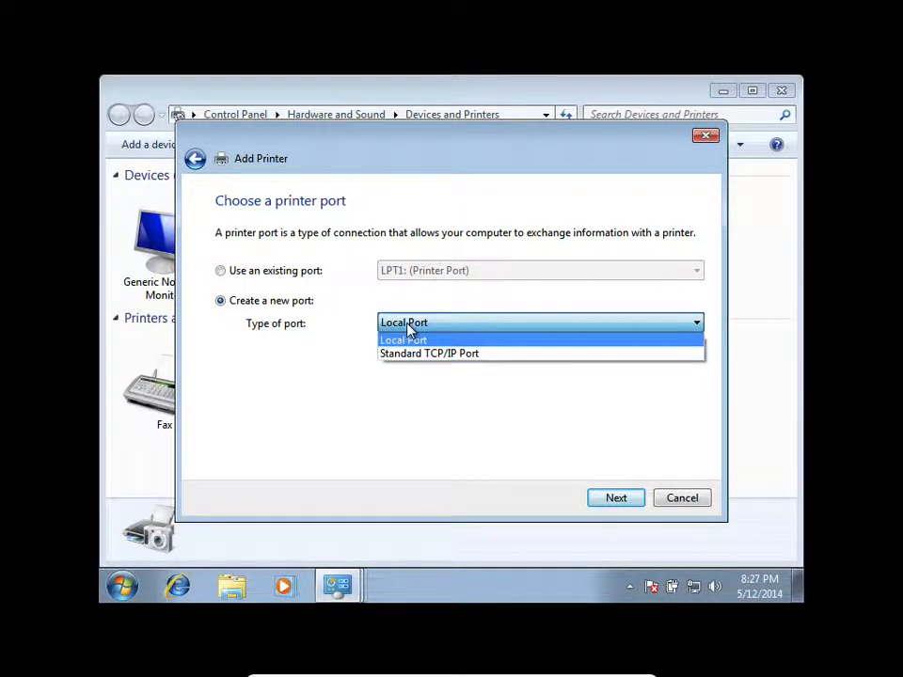
{"action": "left_click", "coordinate": [409, 328]}
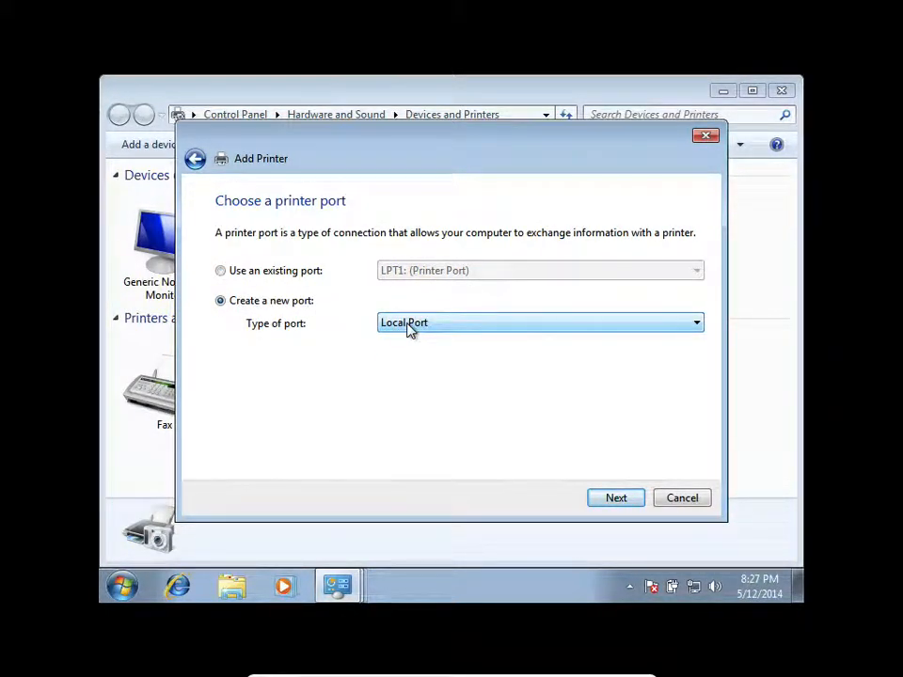
{"action": "left_click", "coordinate": [631, 502]}
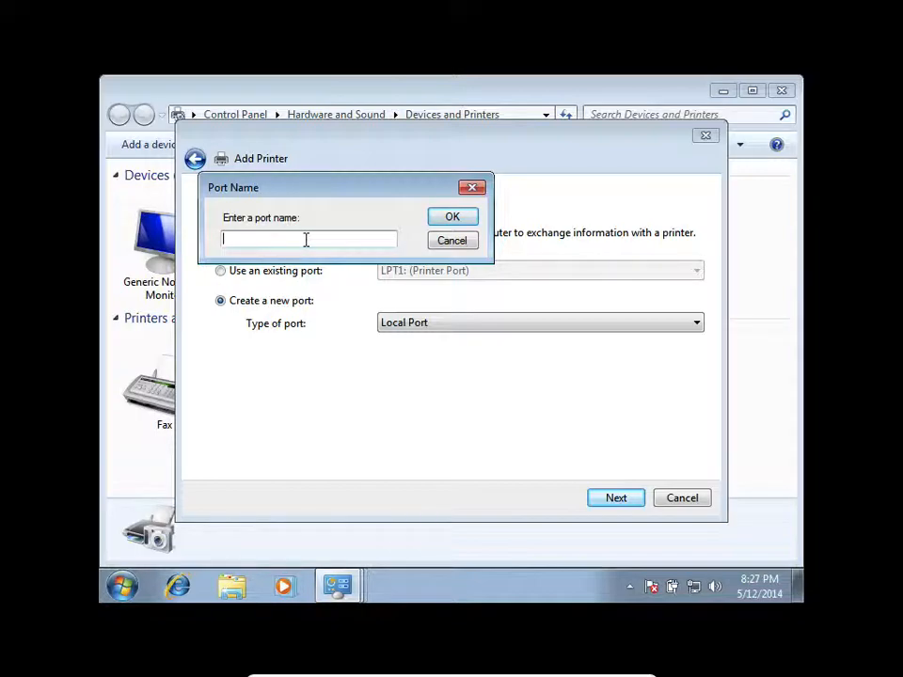
{"action": "left_click", "coordinate": [446, 240]}
- Use the existing port LPT1: (Printer Port) for the new printer and continue to the driver selection
{"action": "left_click", "coordinate": [241, 270]}
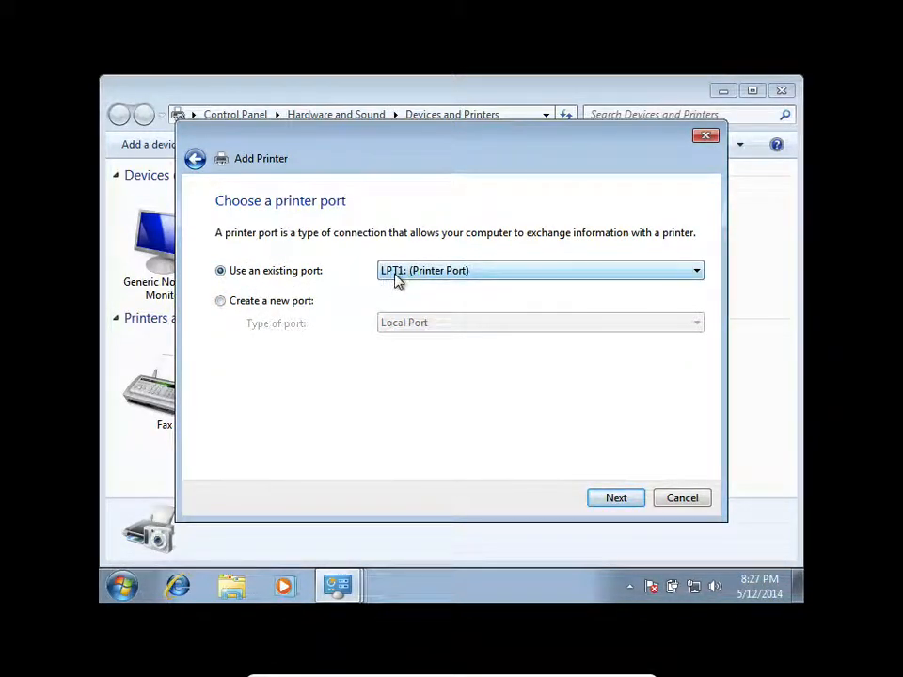
{"action": "left_click", "coordinate": [616, 499]}
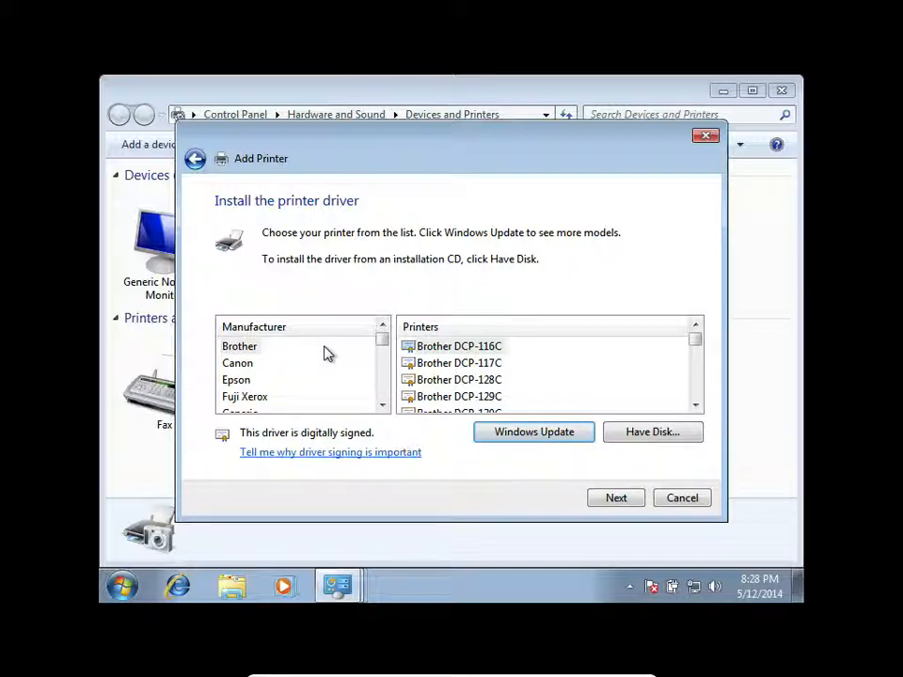
- Select HP as the manufacturer and HP Officejet J4660 series as the printer model
{"action": "left_click", "coordinate": [239, 365]}
{"action": "key", "text": "h"}
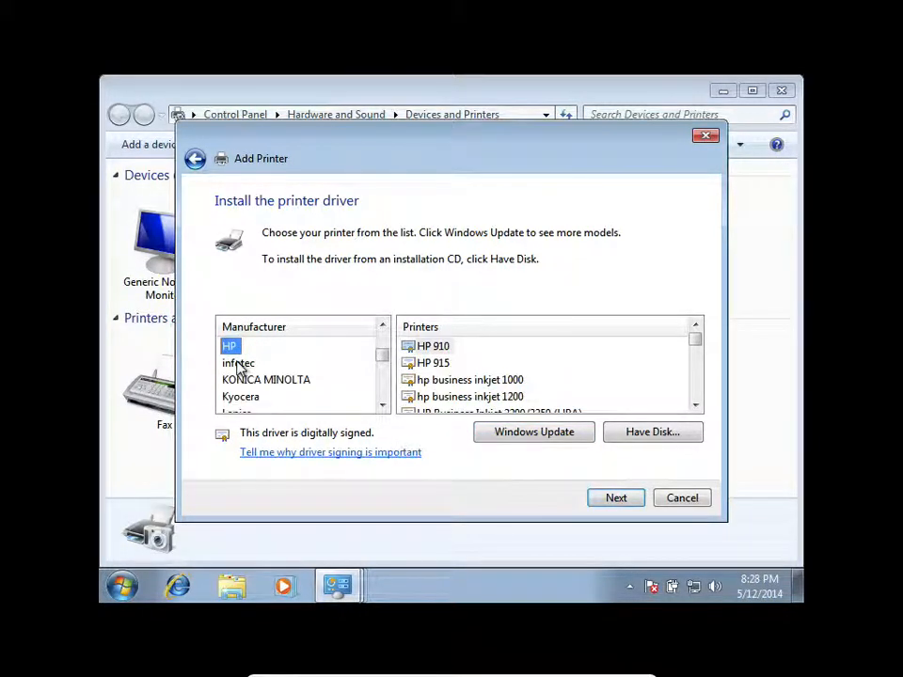
{"action": "left_click_drag", "start_coordinate": [697, 343], "coordinate": [693, 363]}
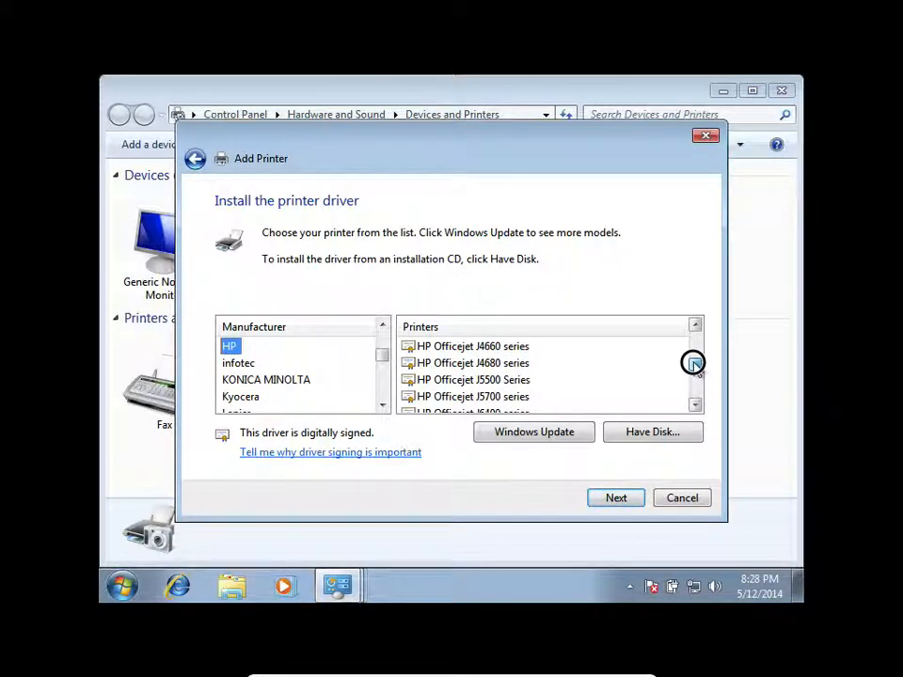
{"action": "left_click", "coordinate": [506, 348]}
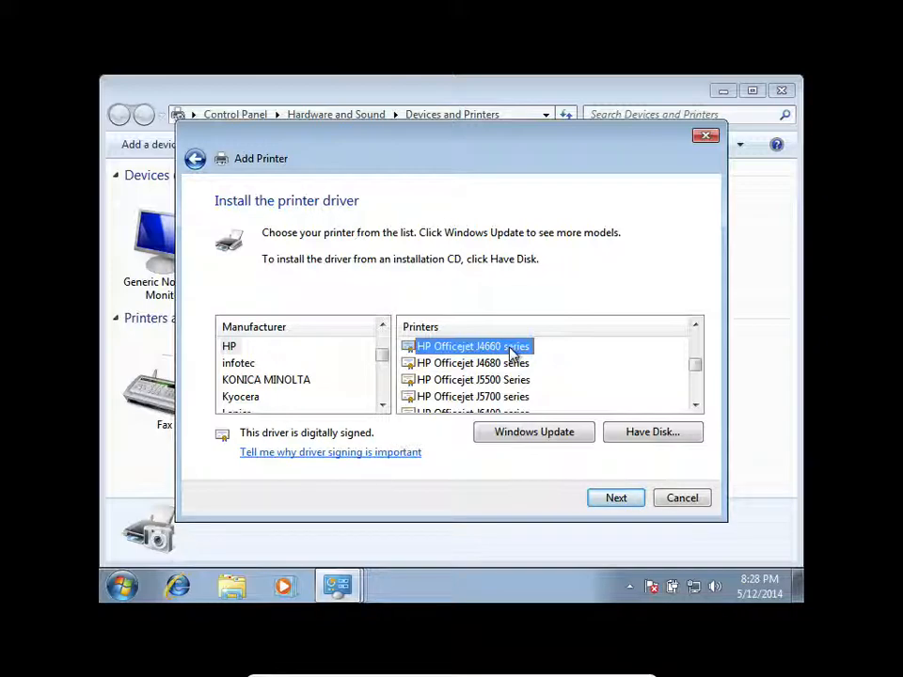
{"action": "left_click", "coordinate": [488, 349]}
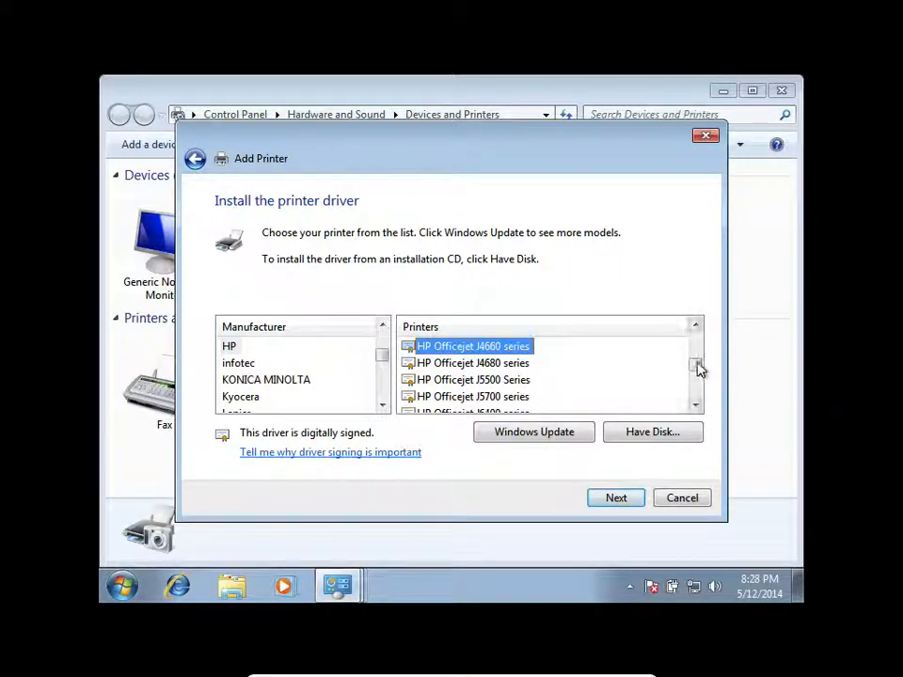
{"action": "left_click_drag", "start_coordinate": [697, 369], "coordinate": [691, 343]}
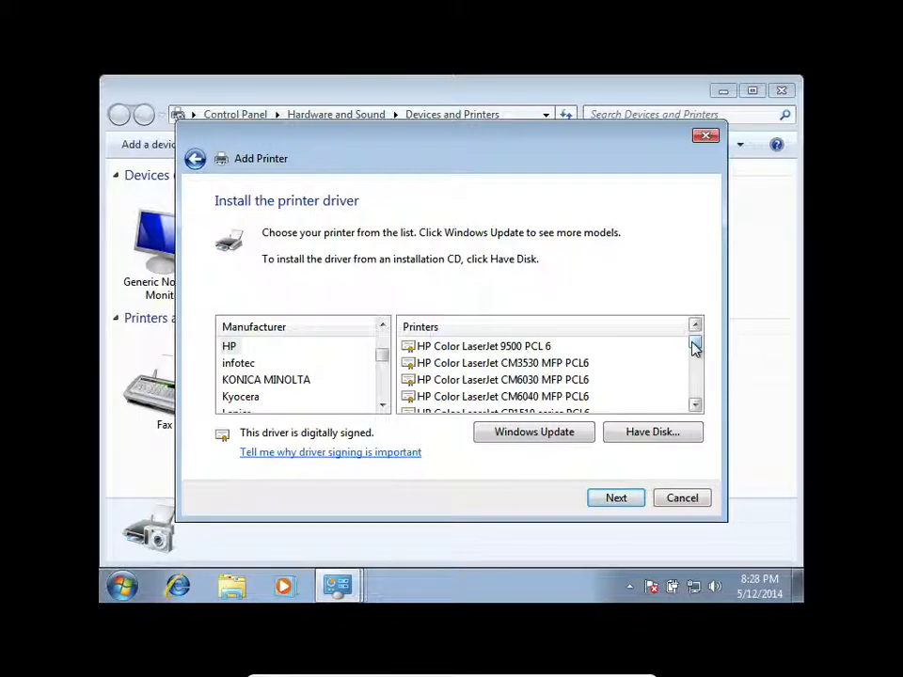
{"action": "left_click", "coordinate": [651, 432]}
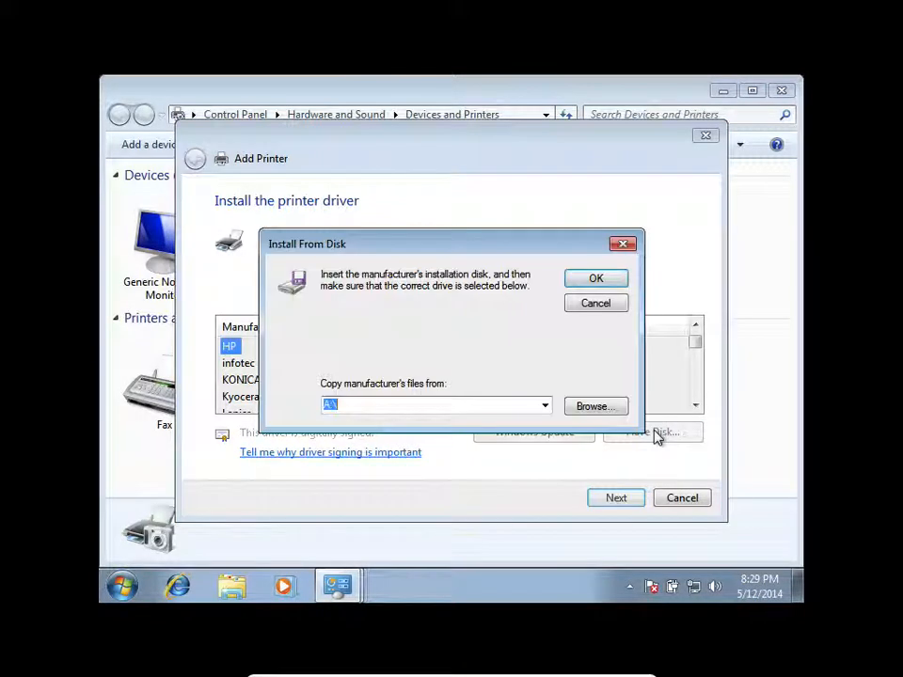
{"action": "left_click", "coordinate": [607, 406]}
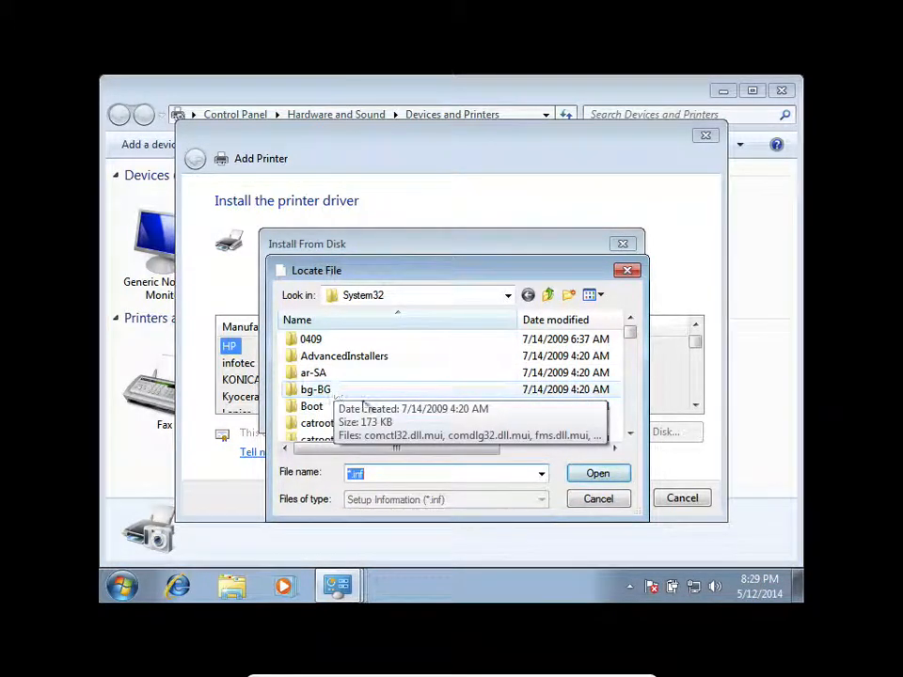
{"action": "left_click", "coordinate": [598, 500]}
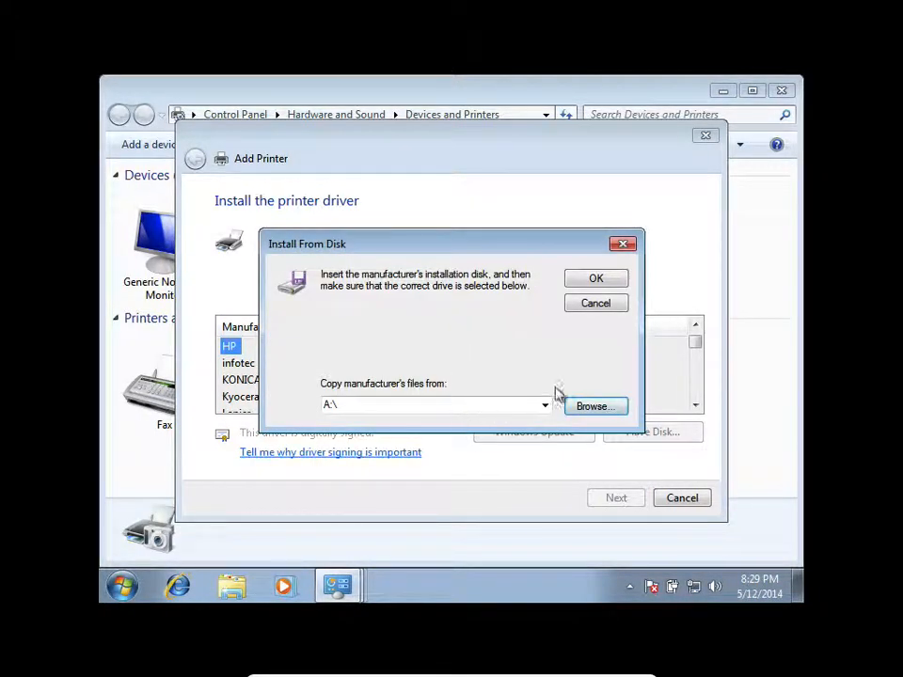
{"action": "left_click", "coordinate": [574, 305]}
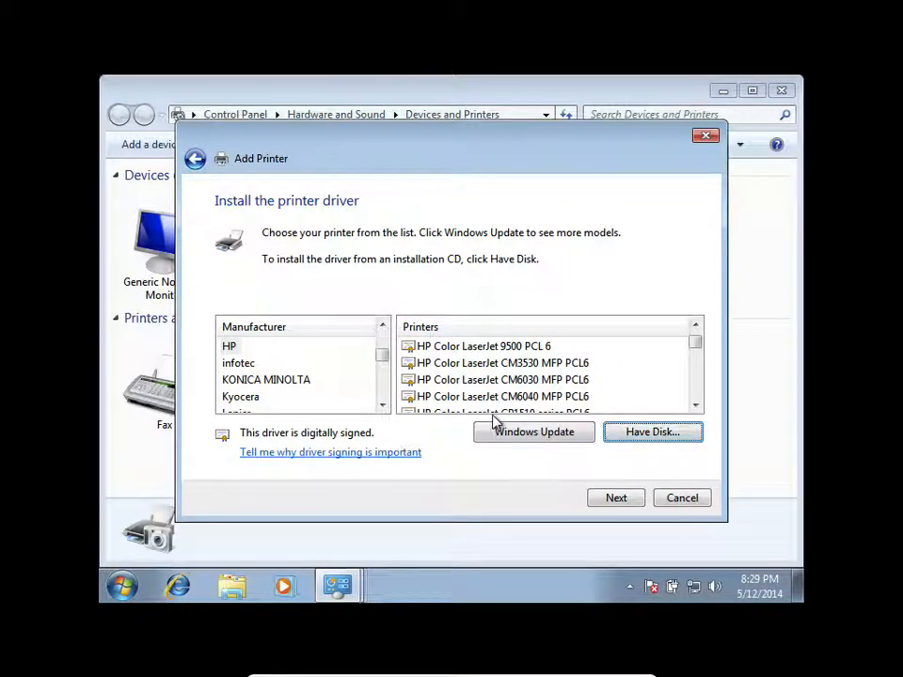
- Change the printer manufacturer to Oki and look through its printer models
{"action": "left_click", "coordinate": [252, 380]}
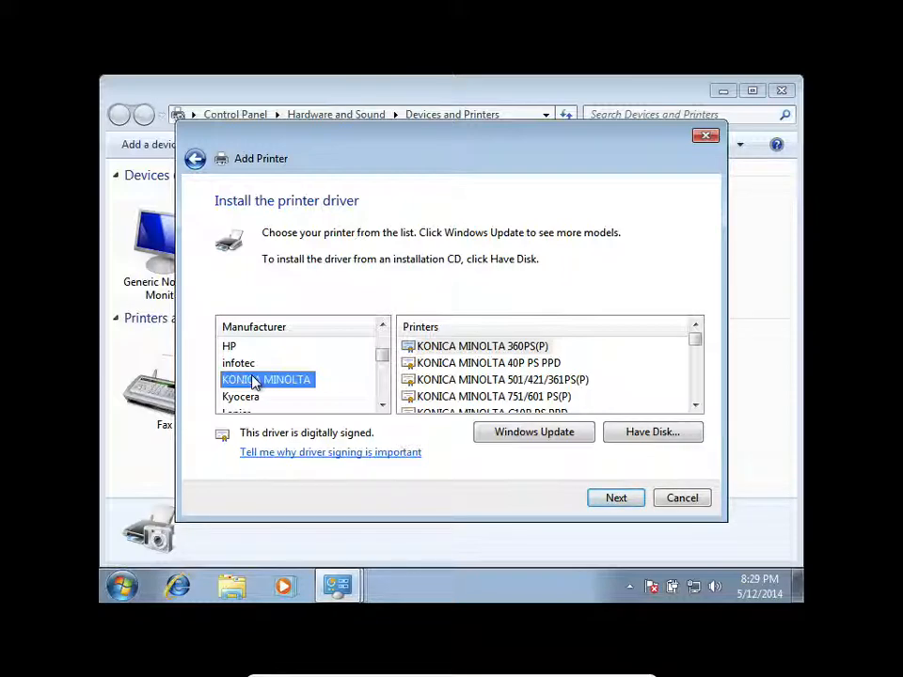
{"action": "key", "text": "o"}
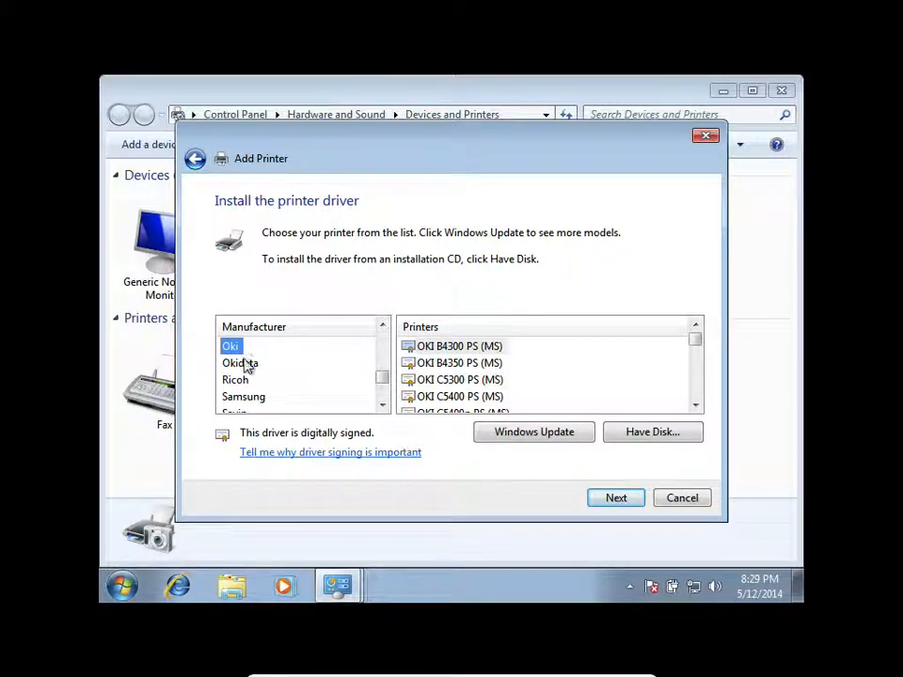
{"action": "left_click", "coordinate": [243, 362]}
{"action": "left_click", "coordinate": [235, 346]}
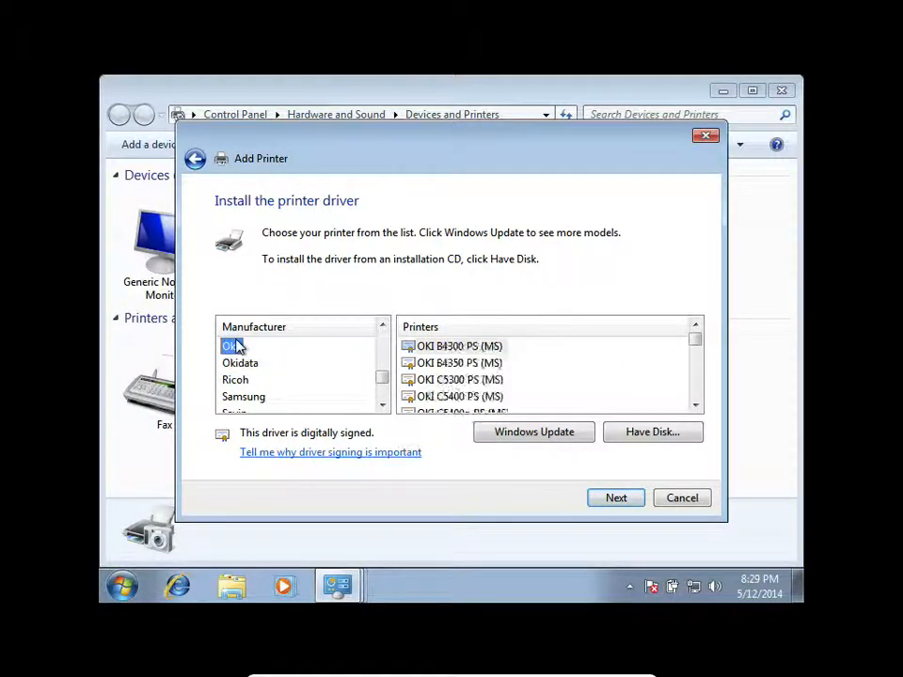
{"action": "left_click", "coordinate": [698, 350]}
{"action": "mouse_move", "coordinate": [698, 350]}
{"action": "left_mouse_down"}
{"action": "mouse_move", "coordinate": [699, 401]}
{"action": "mouse_move", "coordinate": [700, 337]}
{"action": "left_mouse_up"}
- Start installing the driver from disk and inspect the locations available in the Locate File browser
{"action": "left_click", "coordinate": [657, 431]}
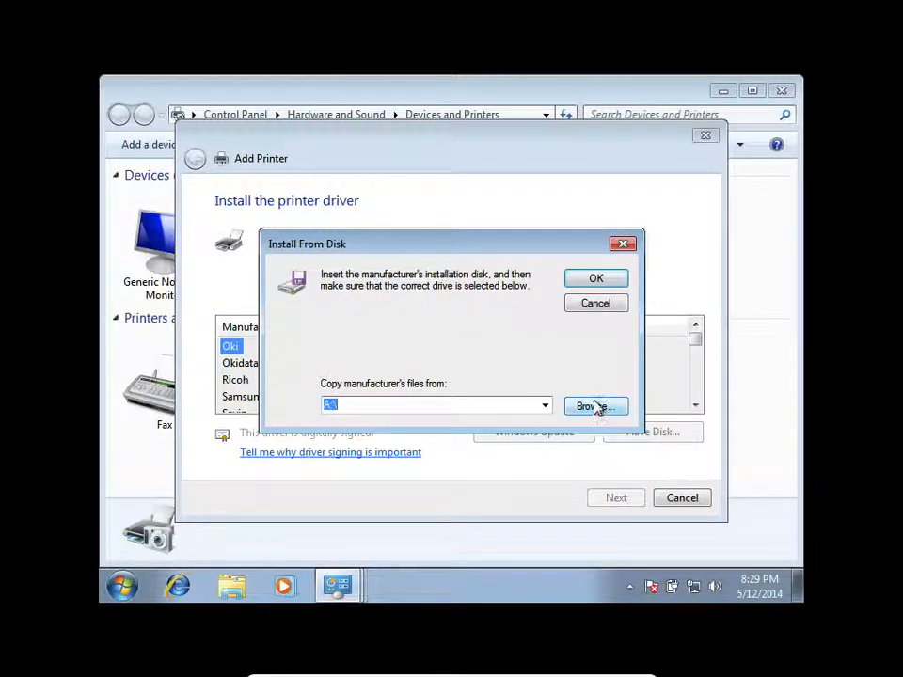
{"action": "left_click", "coordinate": [595, 406]}
{"action": "left_click", "coordinate": [480, 299]}
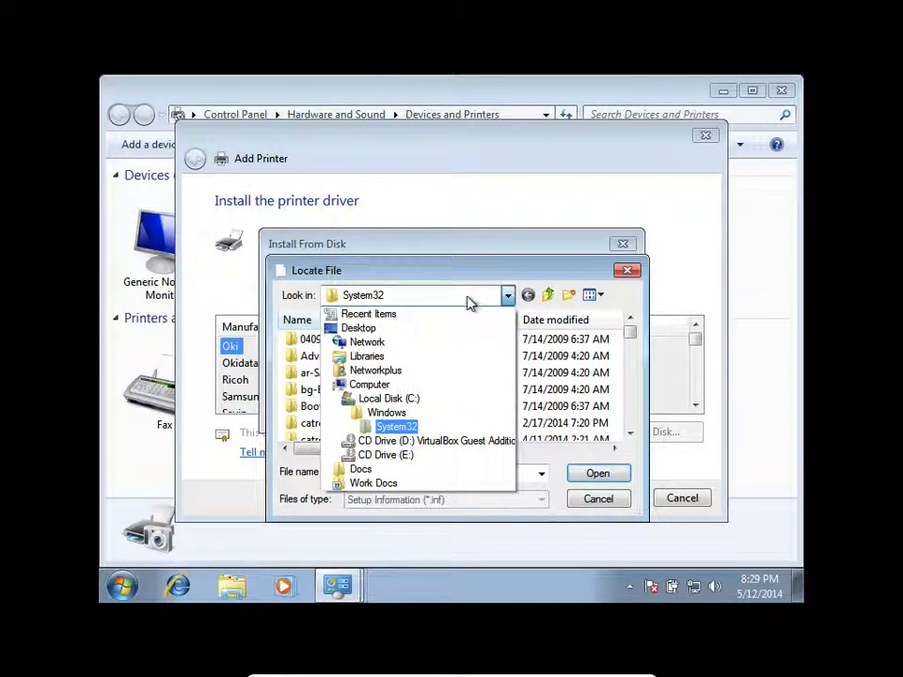
{"action": "left_click", "coordinate": [467, 301]}
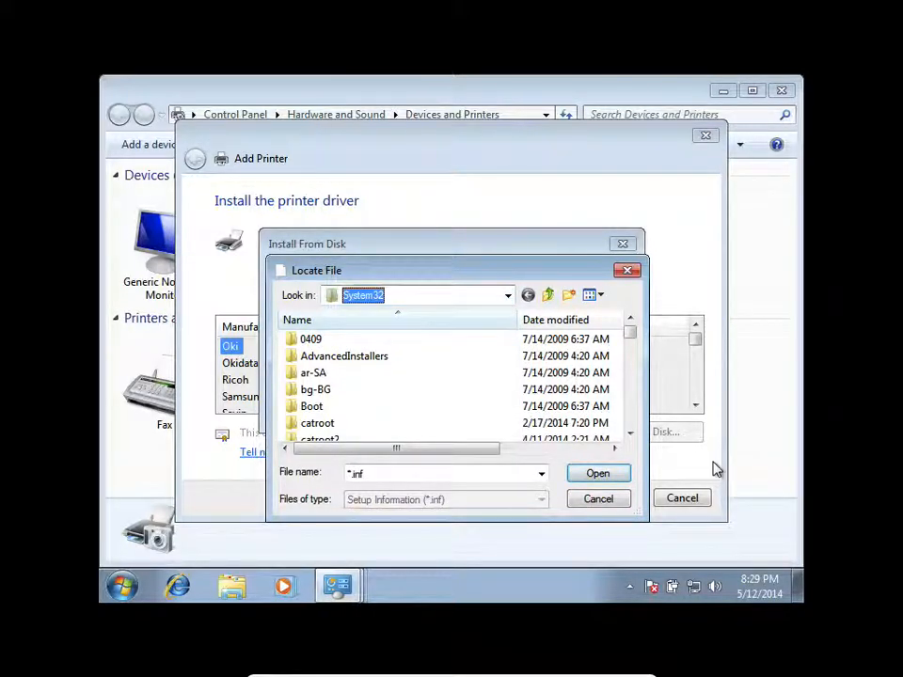
- Return to the desktop, open Computer and connect to the network address \\192.168.1.1
{"action": "left_click", "coordinate": [799, 588]}
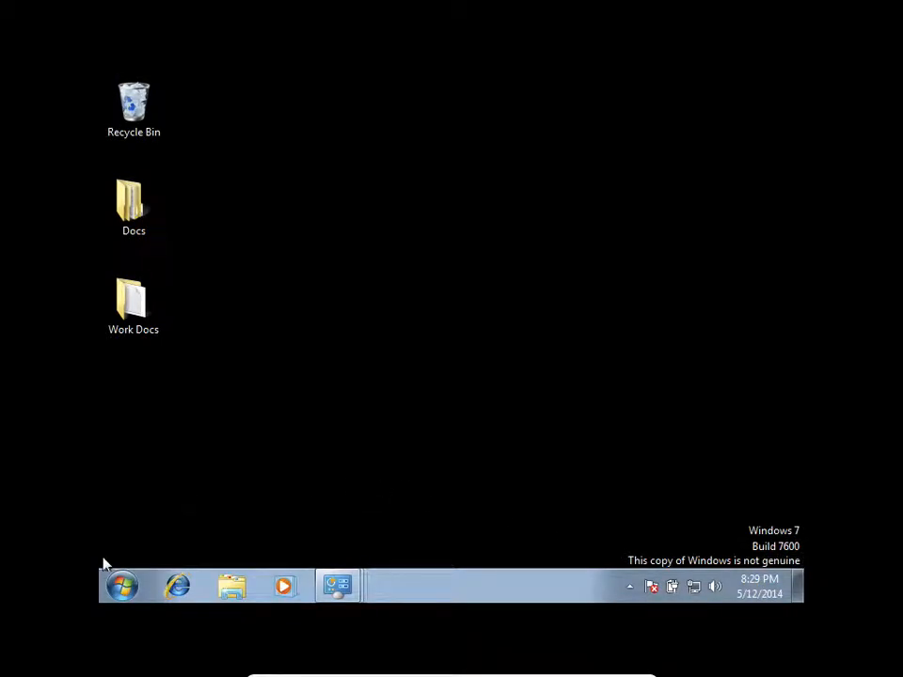
{"action": "left_click", "coordinate": [108, 584]}
{"action": "left_click", "coordinate": [361, 380]}
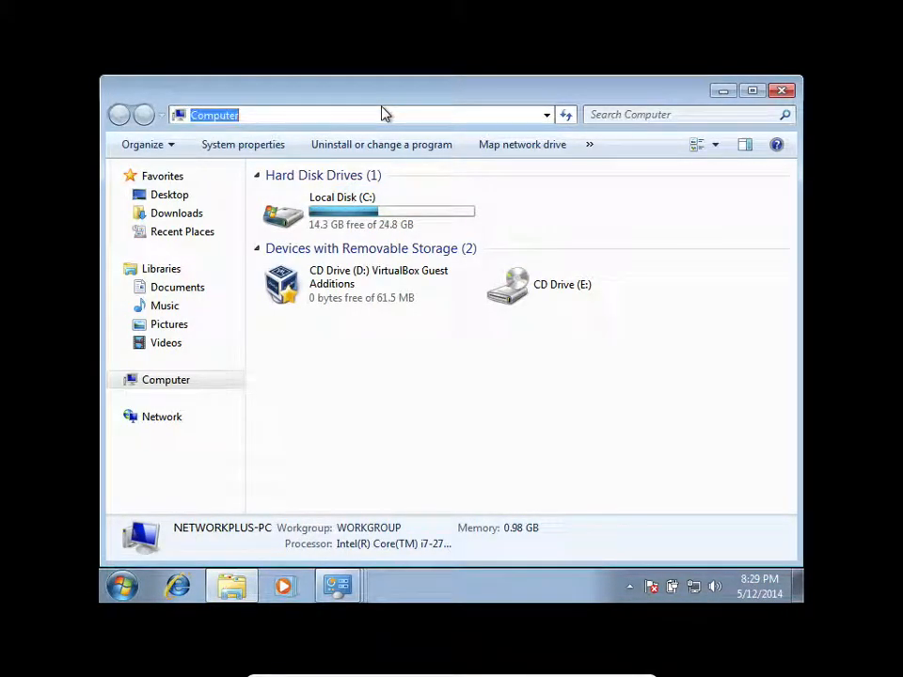
{"action": "type", "text": "\\\\192"}
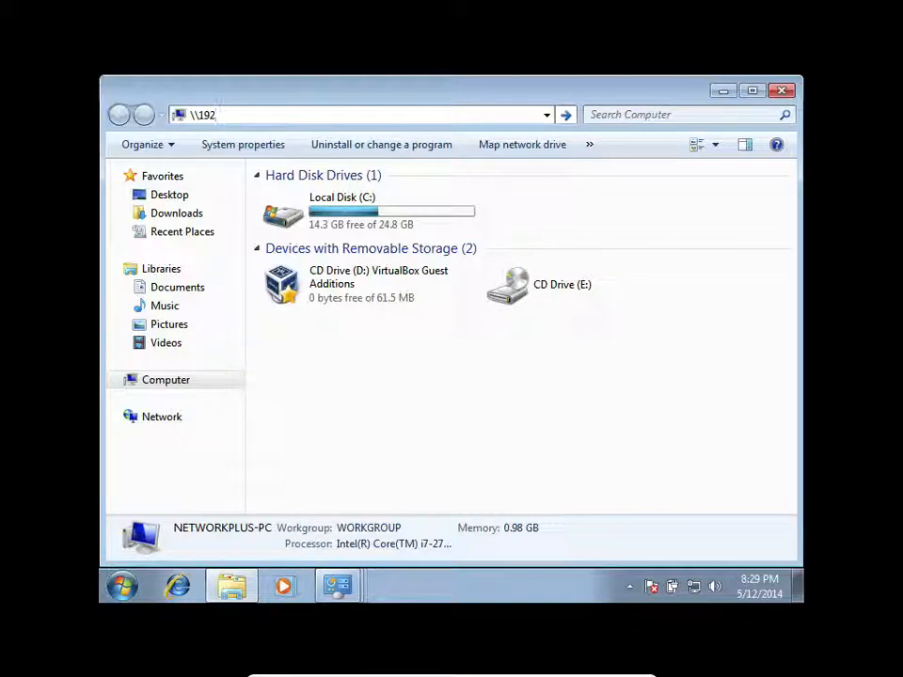
{"action": "type", "text": ".168"}
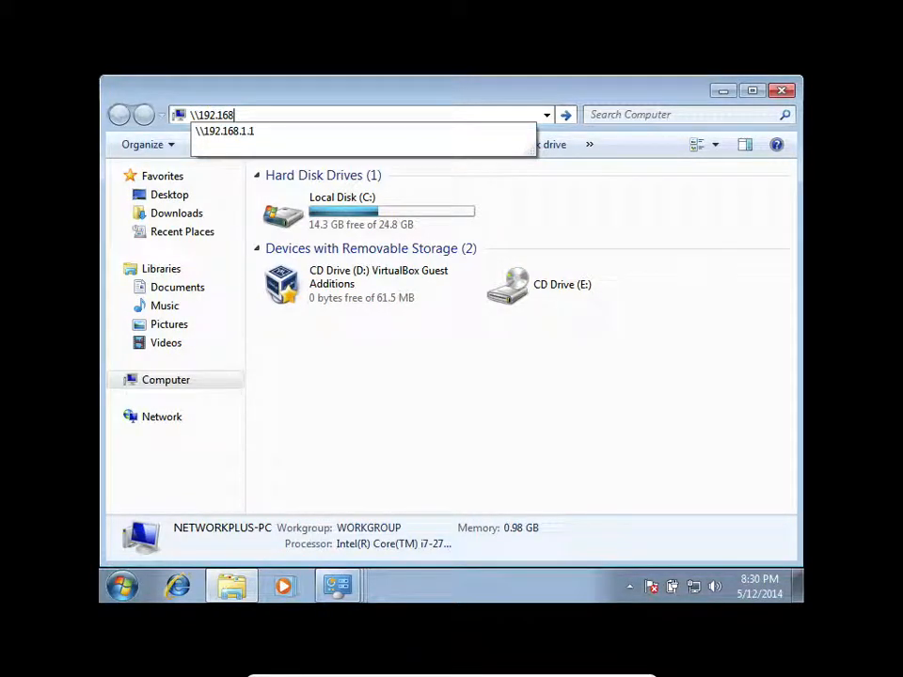
{"action": "type", "text": ".1.1"}
{"action": "key", "text": "Return"}
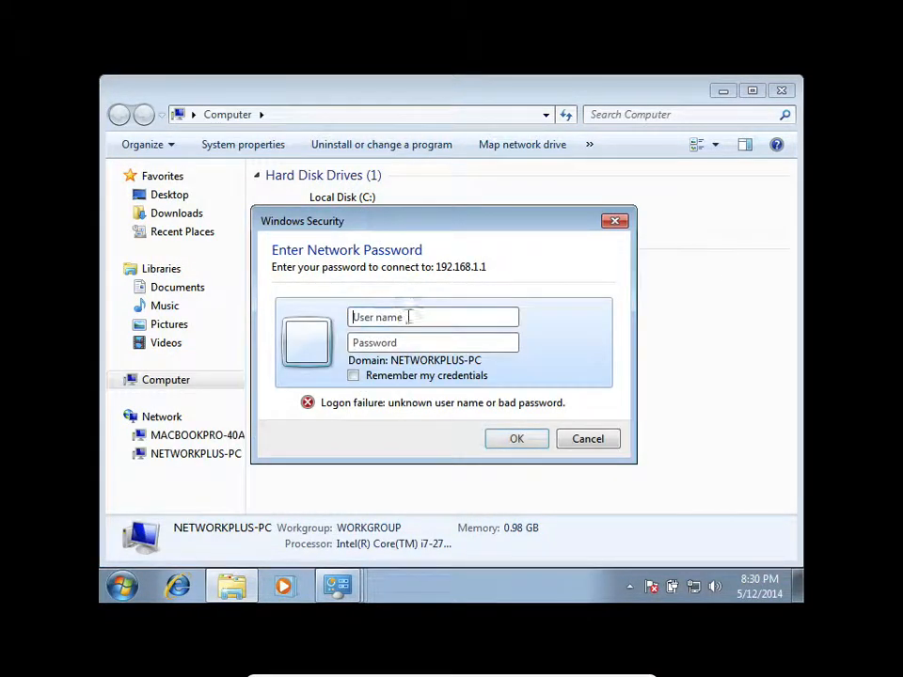
- Sign in to 192.168.1.1 with the user name and account password, and open the New Printer Drv folder under Office Staff\Software
{"action": "type", "text": "*******"}
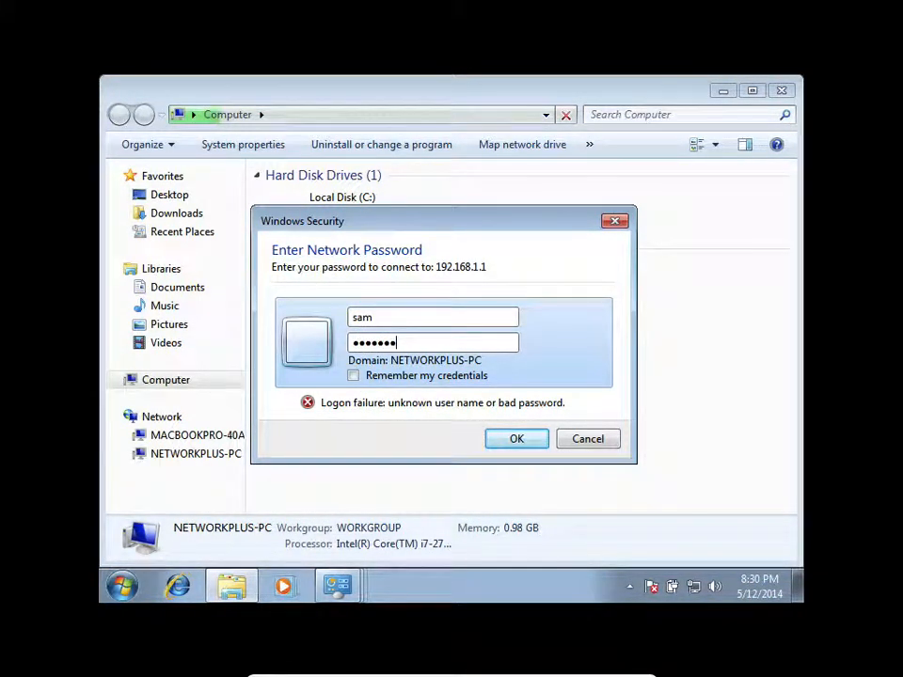
{"action": "key", "text": "Return"}
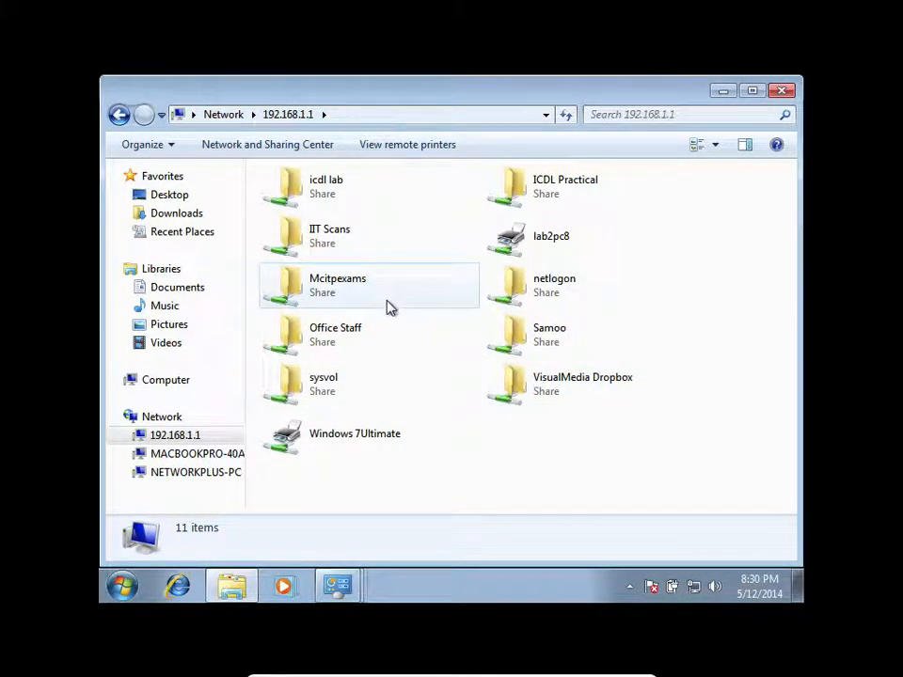
{"action": "double_click", "coordinate": [386, 340]}
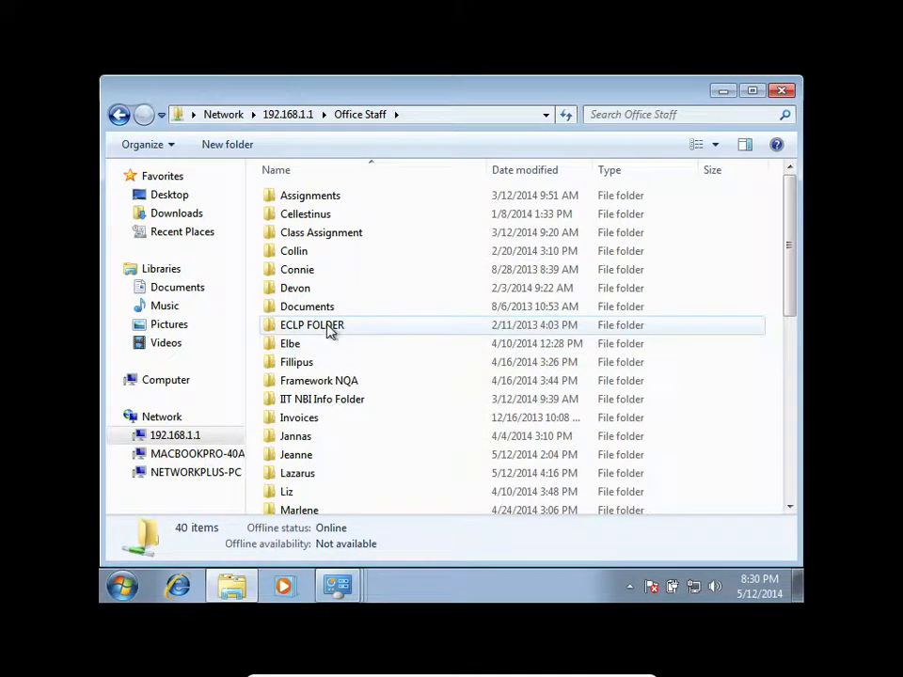
{"action": "scroll", "coordinate": [324, 419], "scroll_direction": "down", "scroll_amount": 7}
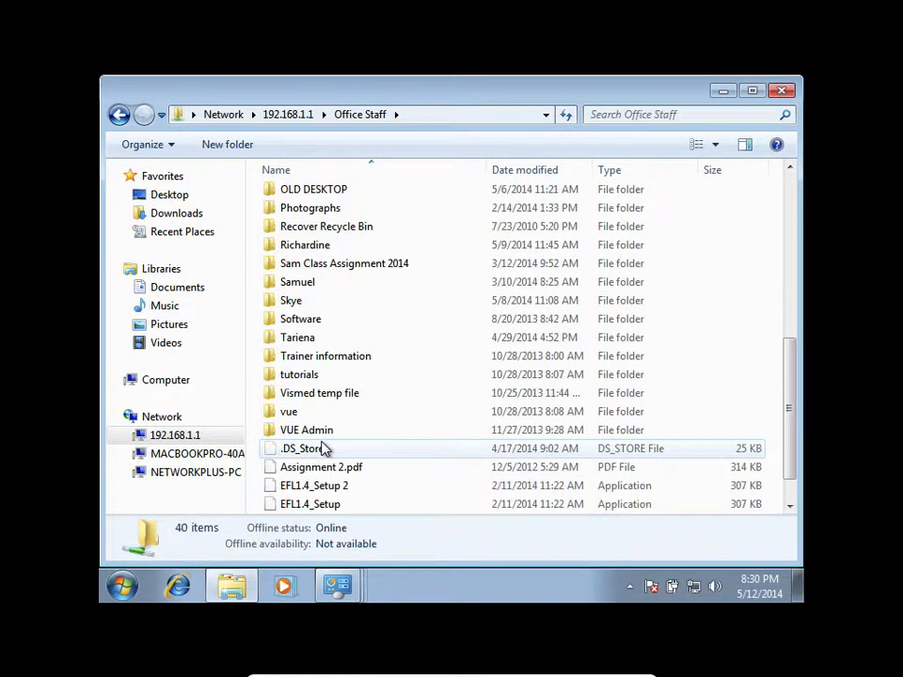
{"action": "double_click", "coordinate": [313, 320]}
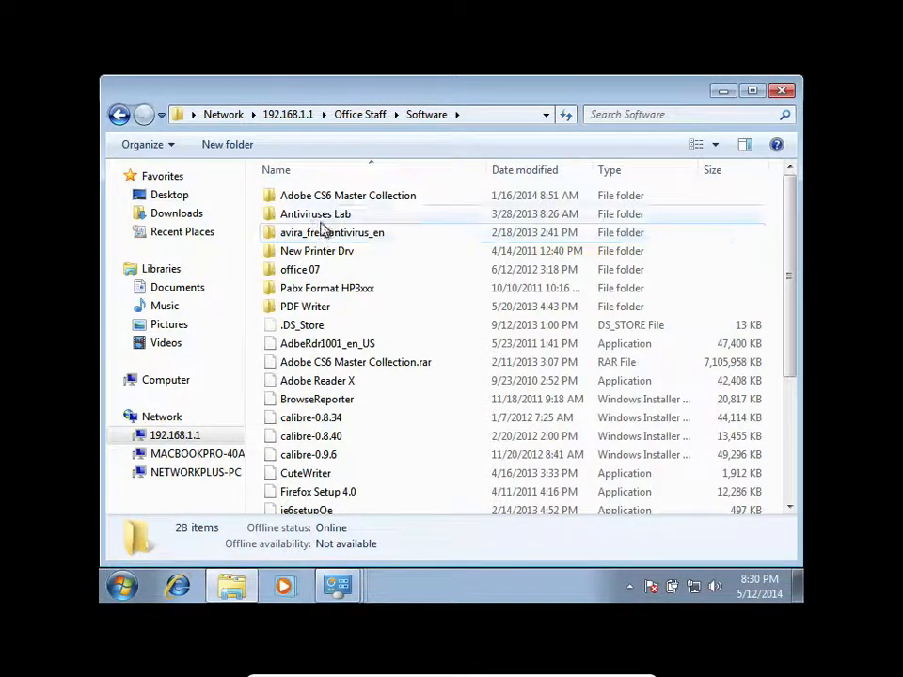
{"action": "double_click", "coordinate": [320, 254]}
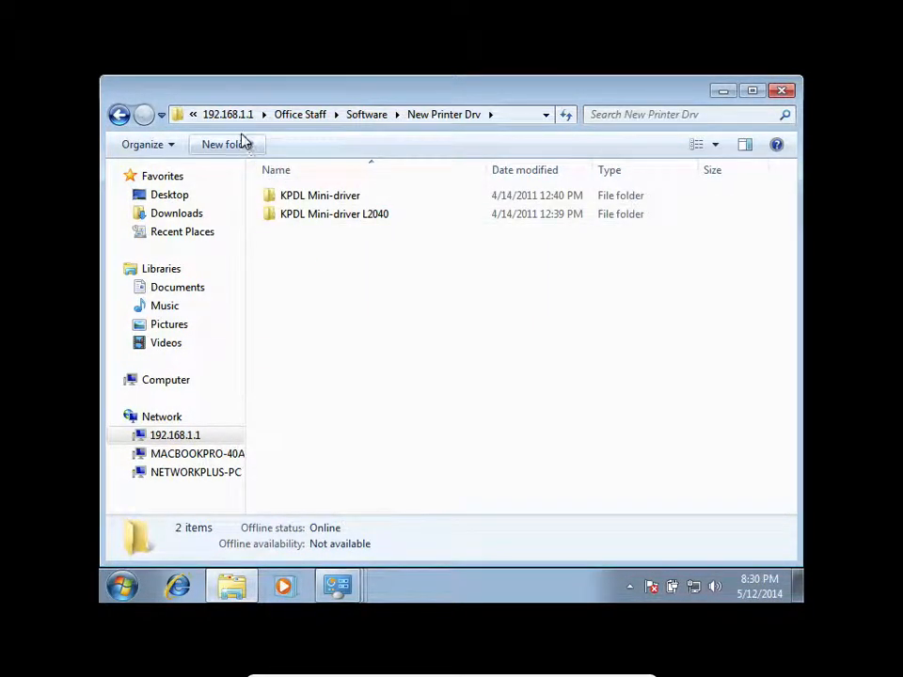
- Copy the KPDL Mini-driver L2040 folder from the network share to the desktop
{"action": "left_click_drag", "start_coordinate": [234, 107], "coordinate": [414, 148]}
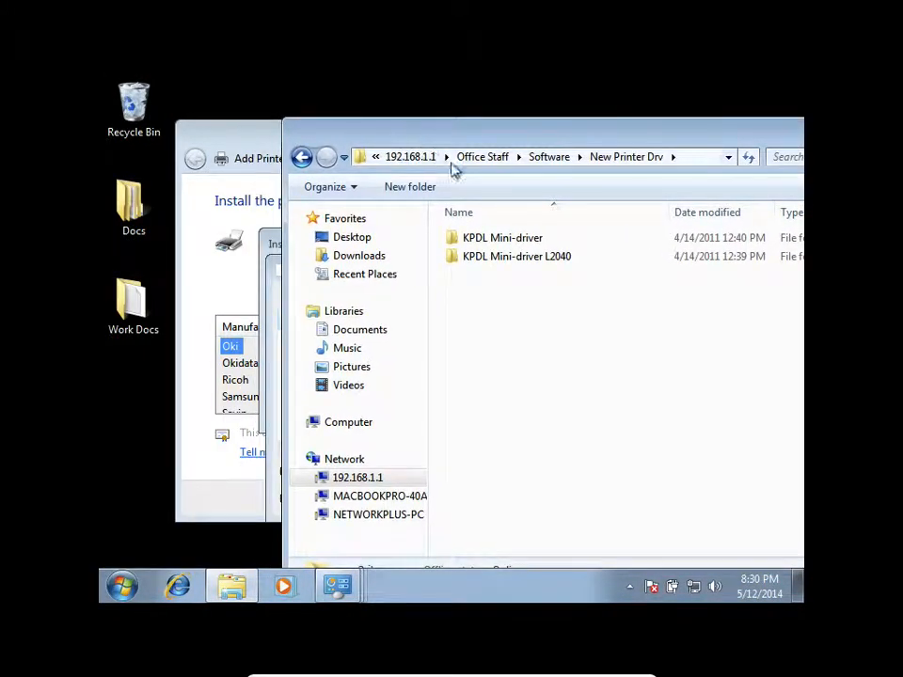
{"action": "double_click", "coordinate": [522, 256]}
{"action": "left_click_drag", "start_coordinate": [522, 257], "coordinate": [213, 105]}
{"action": "left_click", "coordinate": [486, 338]}
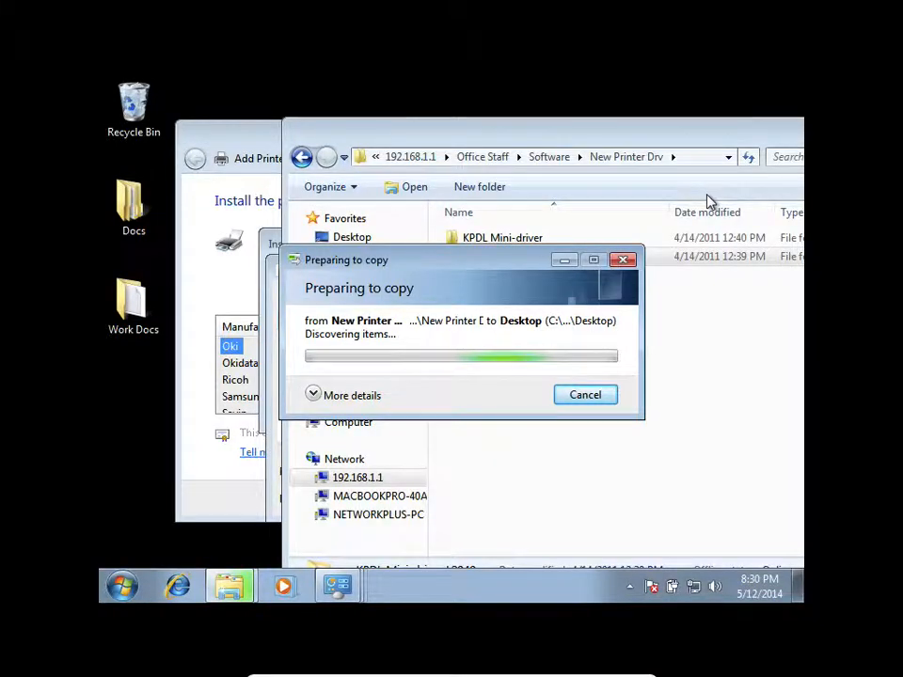
{"action": "left_click_drag", "start_coordinate": [485, 259], "coordinate": [391, 293]}
{"action": "left_click_drag", "start_coordinate": [622, 137], "coordinate": [785, 115]}
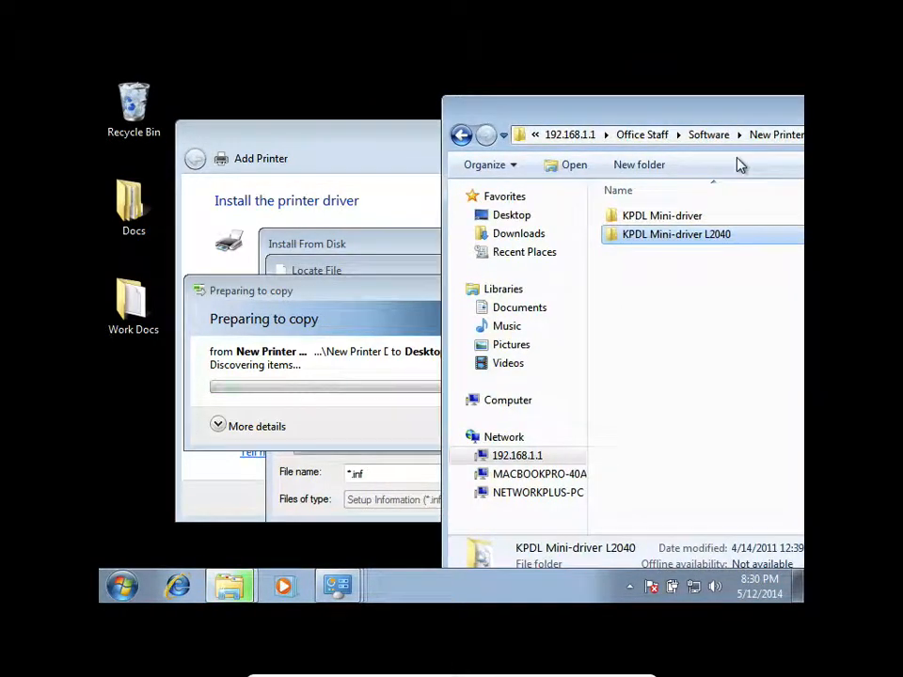
{"action": "left_click", "coordinate": [614, 294]}
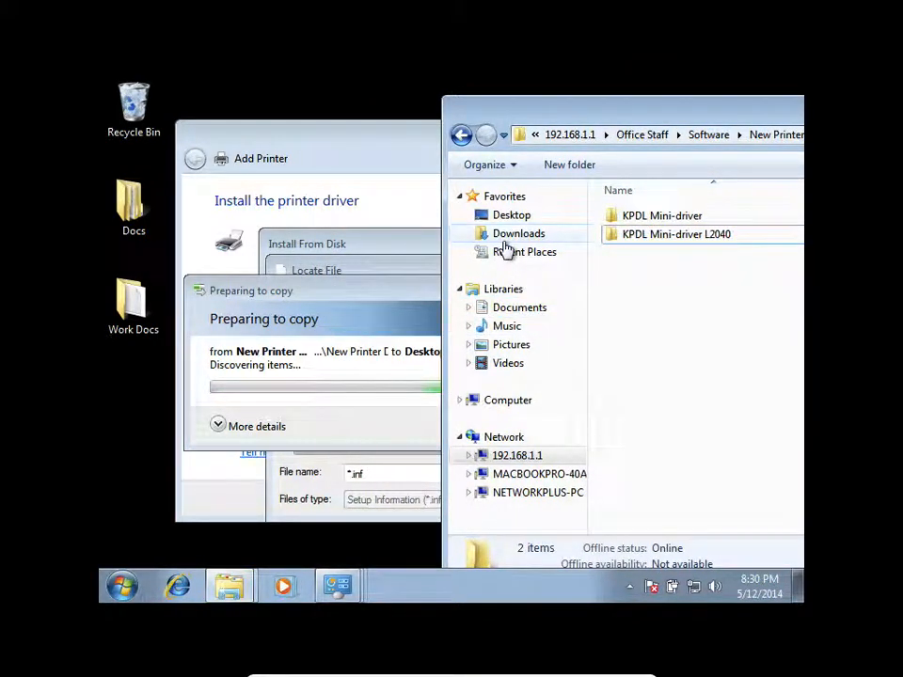
{"action": "left_click_drag", "start_coordinate": [659, 115], "coordinate": [476, 105]}
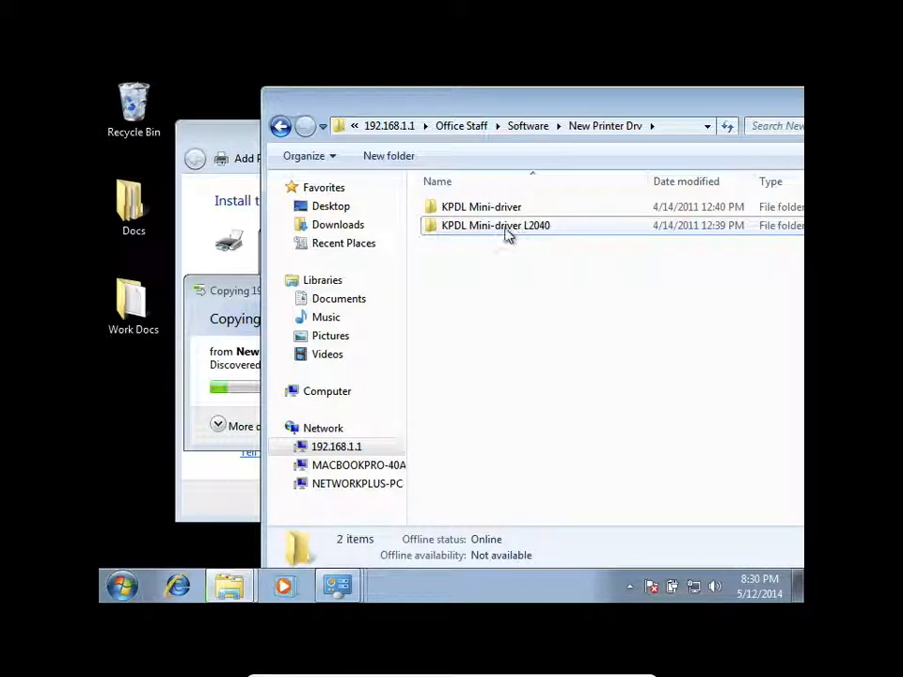
{"action": "left_click", "coordinate": [242, 297]}
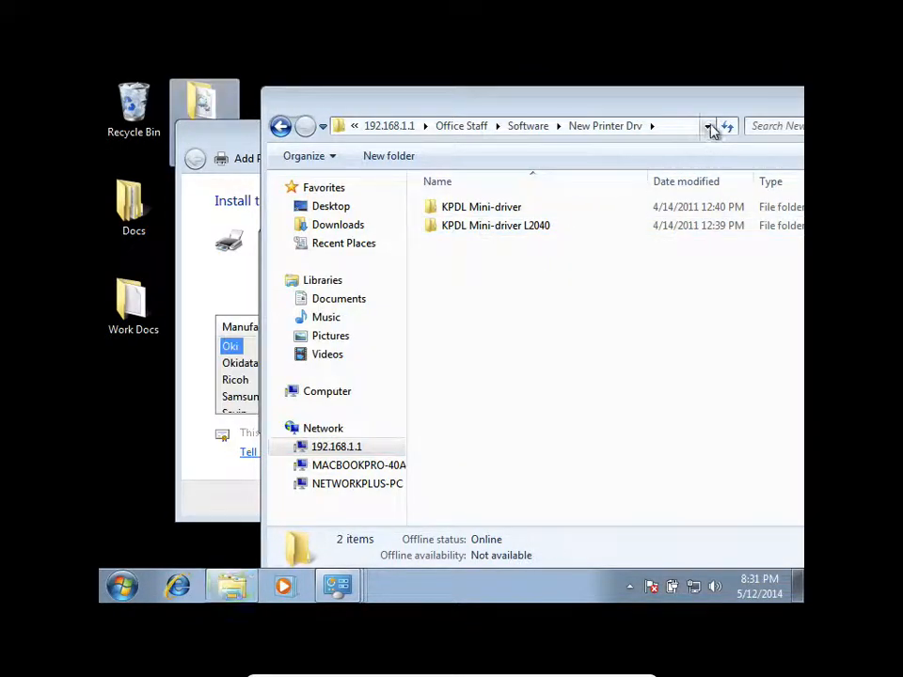
- Close the network folder window and cancel the open driver dialogs and the Add Printer wizard
{"action": "left_click_drag", "start_coordinate": [729, 103], "coordinate": [540, 134]}
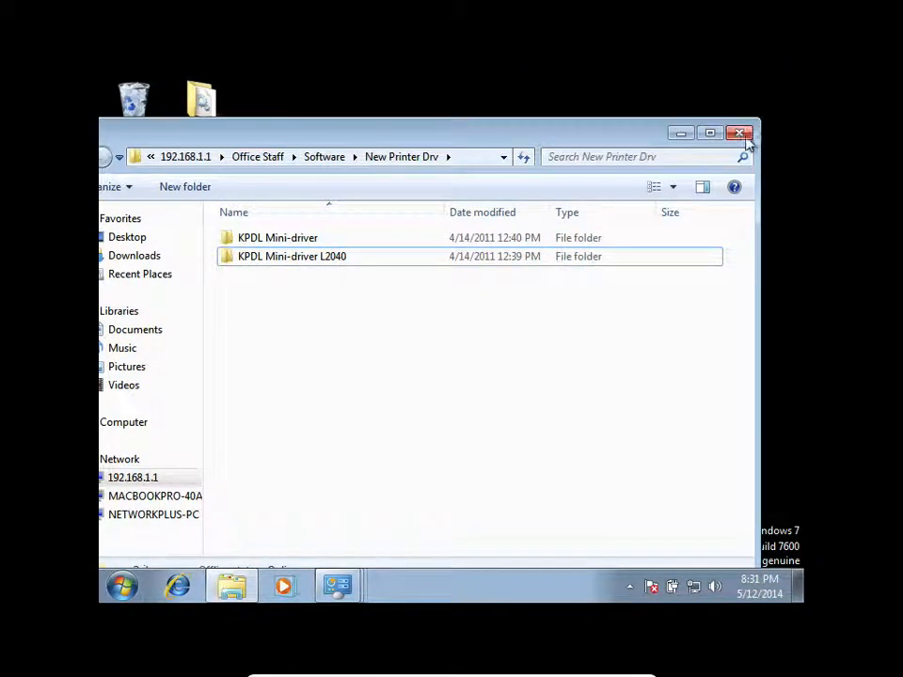
{"action": "left_click", "coordinate": [740, 133]}
{"action": "left_click", "coordinate": [633, 270]}
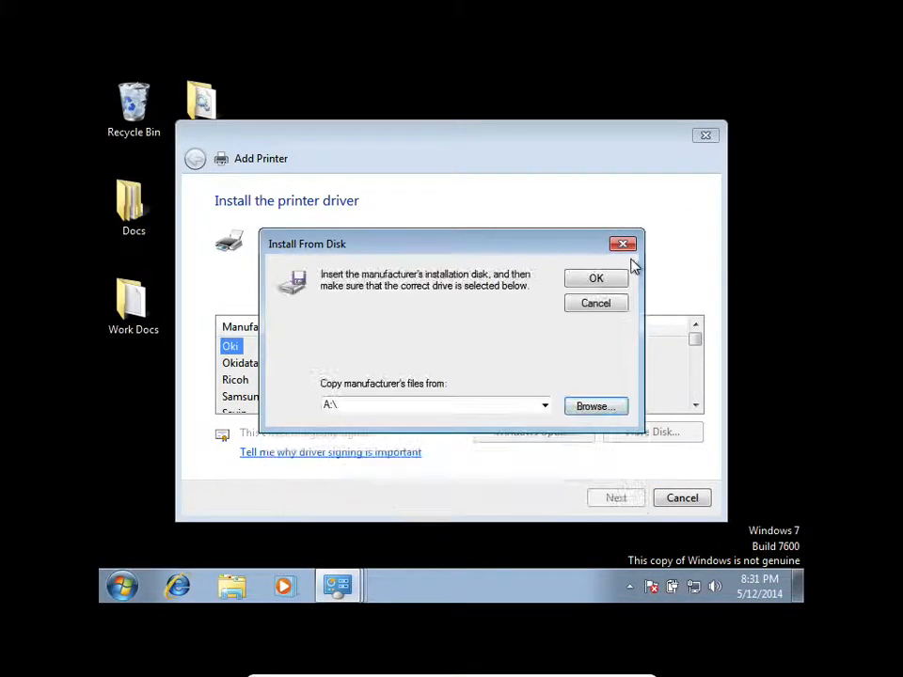
{"action": "left_click", "coordinate": [627, 247]}
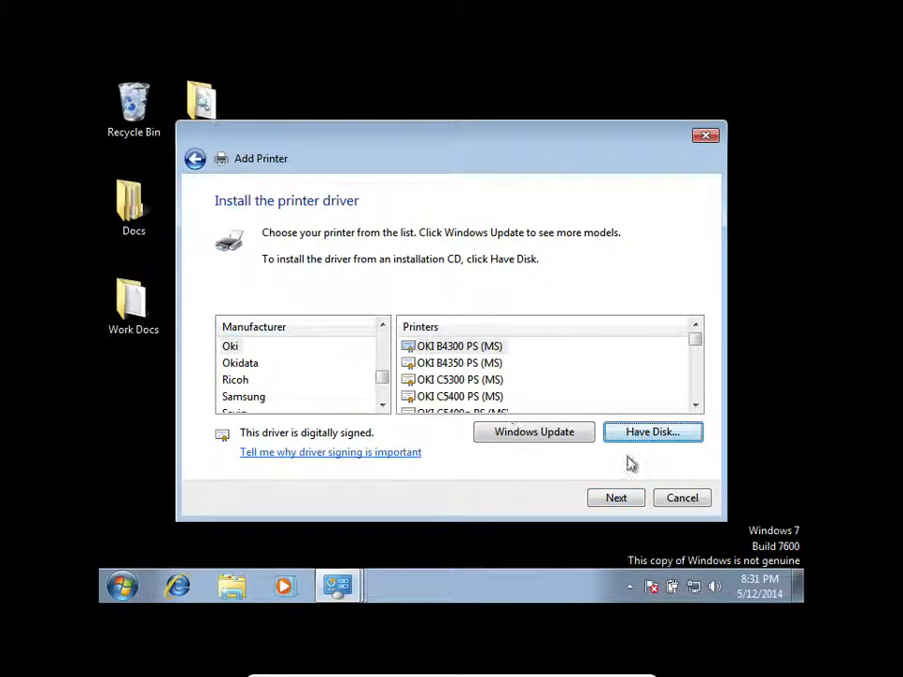
{"action": "left_click", "coordinate": [683, 498]}
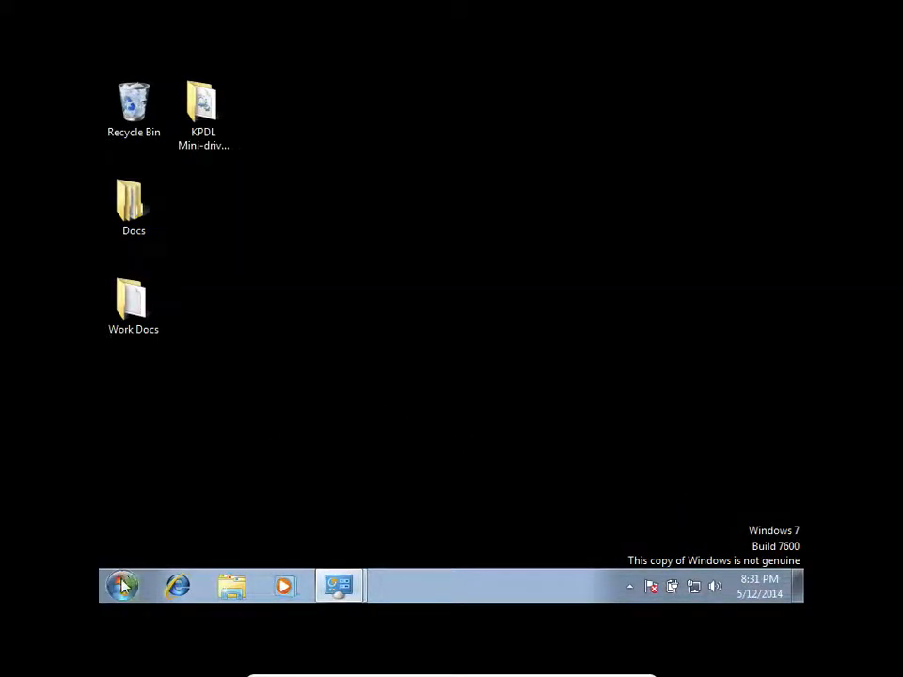
- Open Devices and Printers and start adding a local printer
{"action": "left_click", "coordinate": [122, 585]}
{"action": "left_click", "coordinate": [366, 453]}
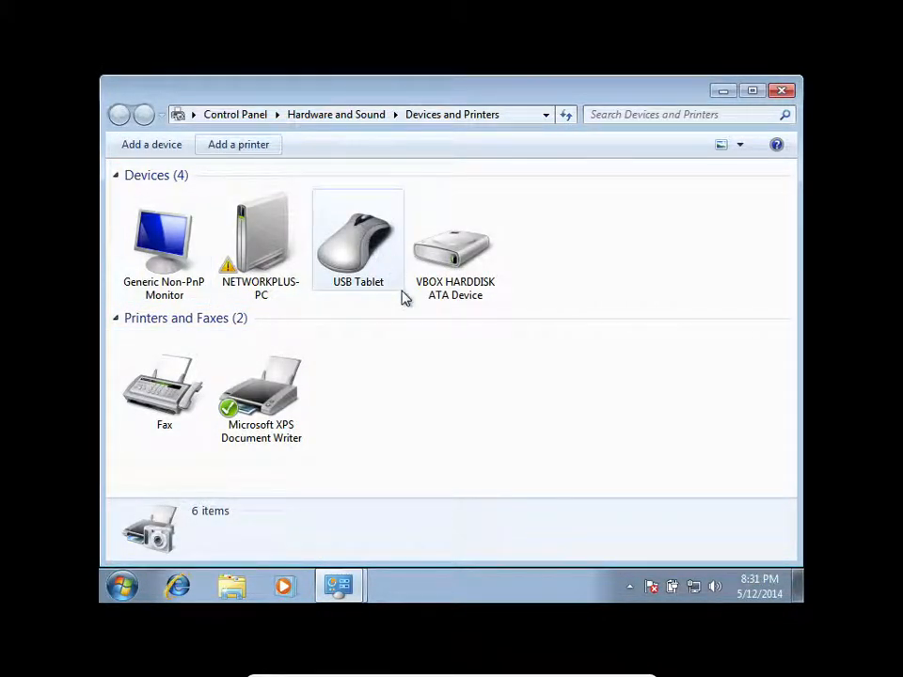
{"action": "left_click", "coordinate": [231, 146]}
{"action": "left_click", "coordinate": [462, 278]}
- Review the existing printer ports and continue with LPT1: (Printer Port)
{"action": "left_click", "coordinate": [432, 272]}
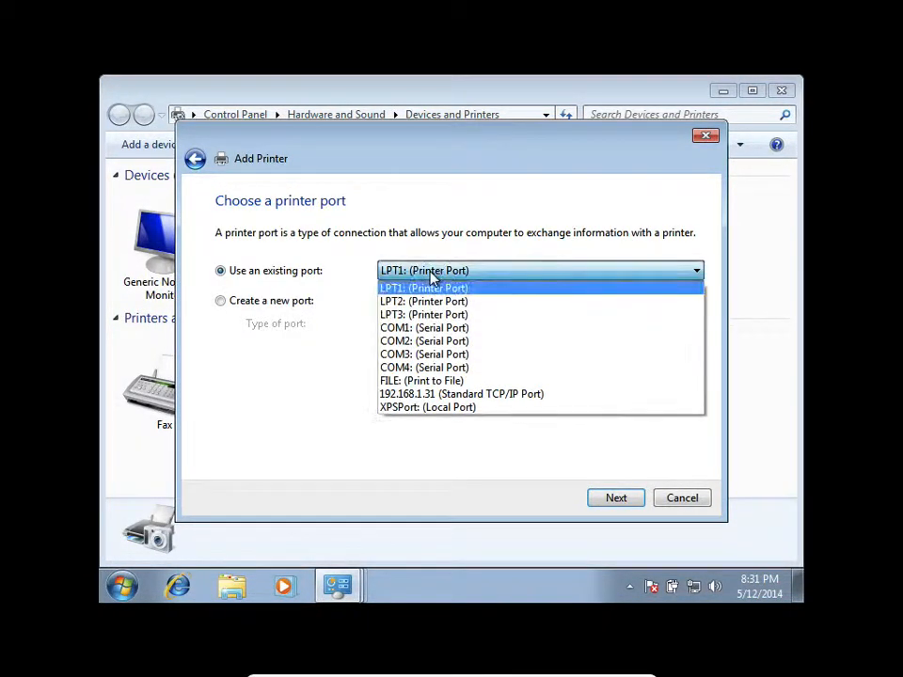
{"action": "left_click", "coordinate": [432, 273]}
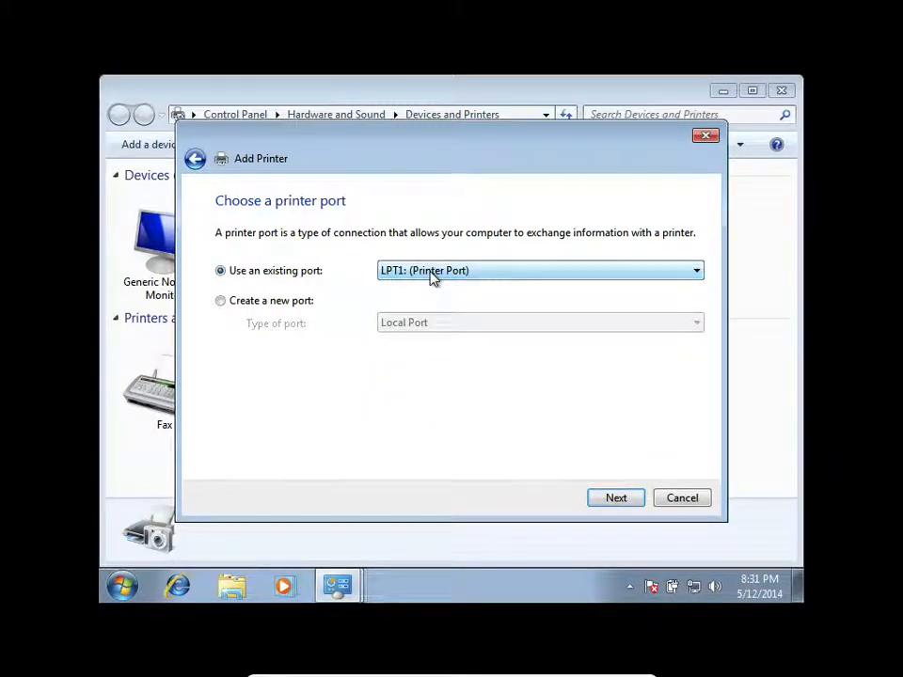
{"action": "left_click", "coordinate": [431, 273]}
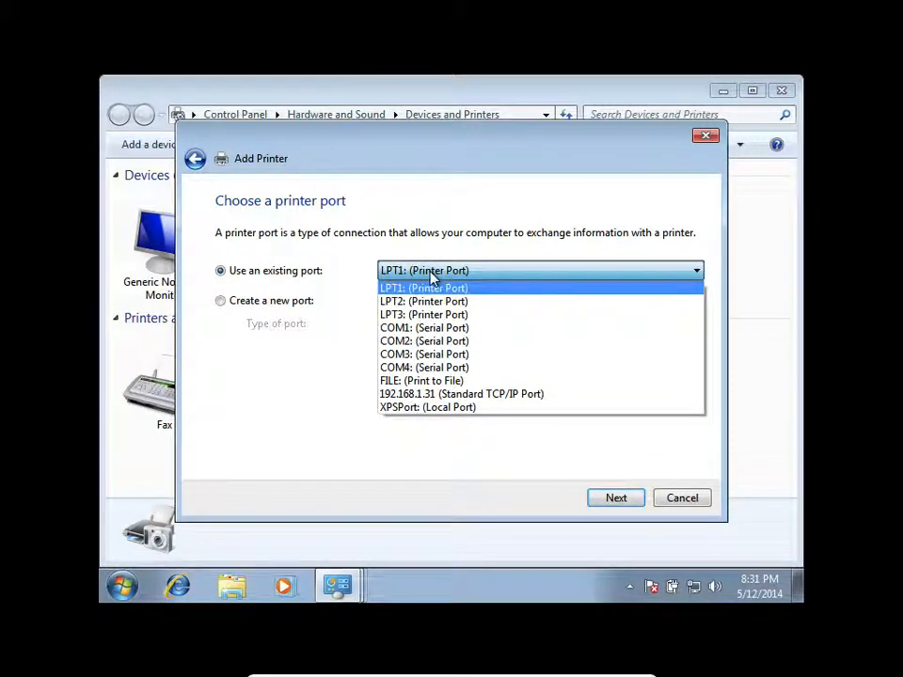
{"action": "left_click", "coordinate": [432, 273]}
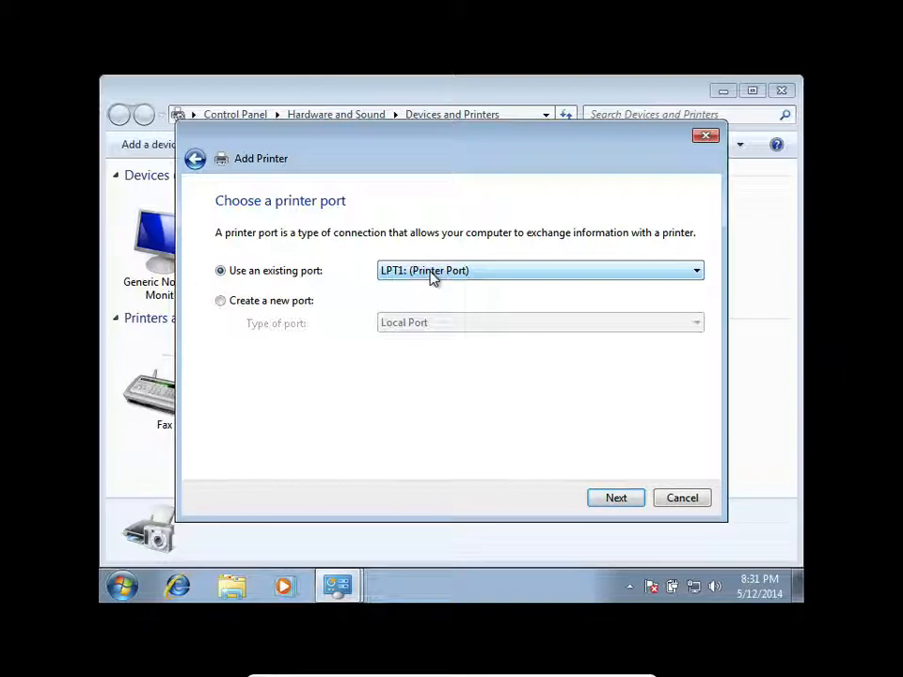
{"action": "left_click", "coordinate": [617, 501]}
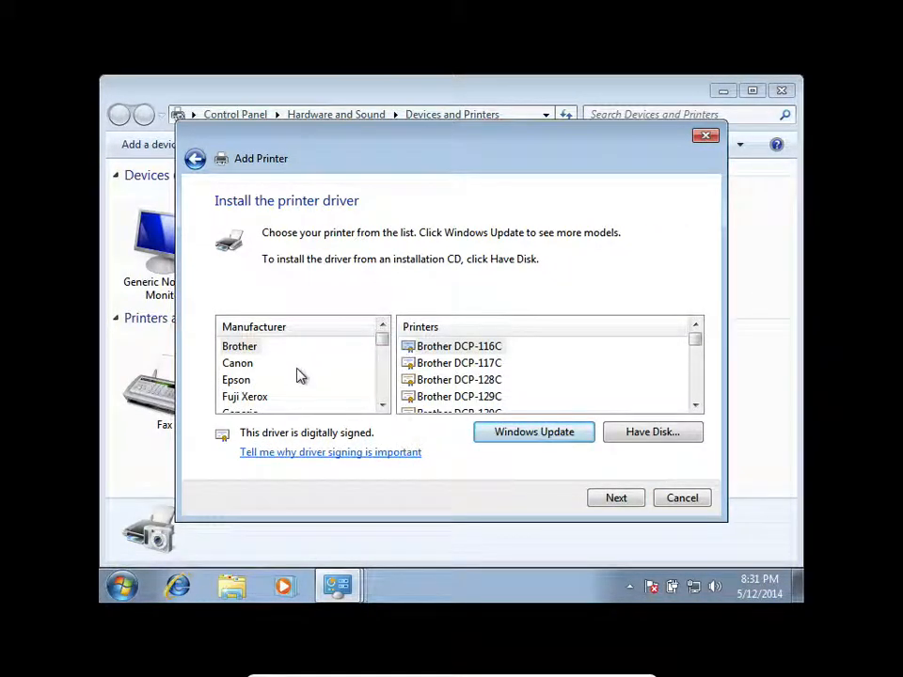
- Choose to install the driver from disk and browse to the KPDL Mini-driver L2040 folder on the desktop
{"action": "left_click", "coordinate": [633, 430]}
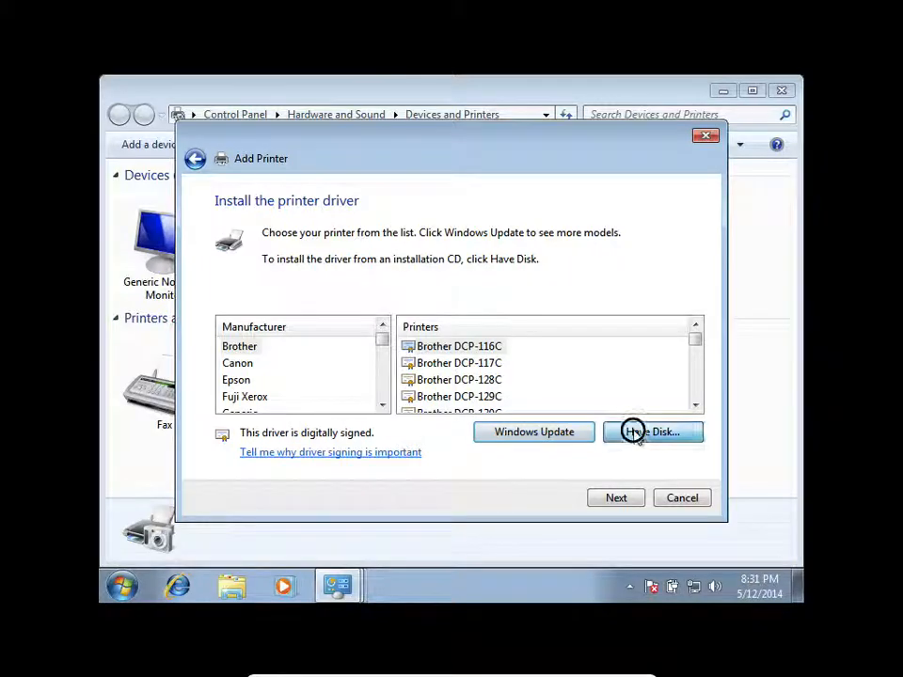
{"action": "left_click", "coordinate": [587, 405]}
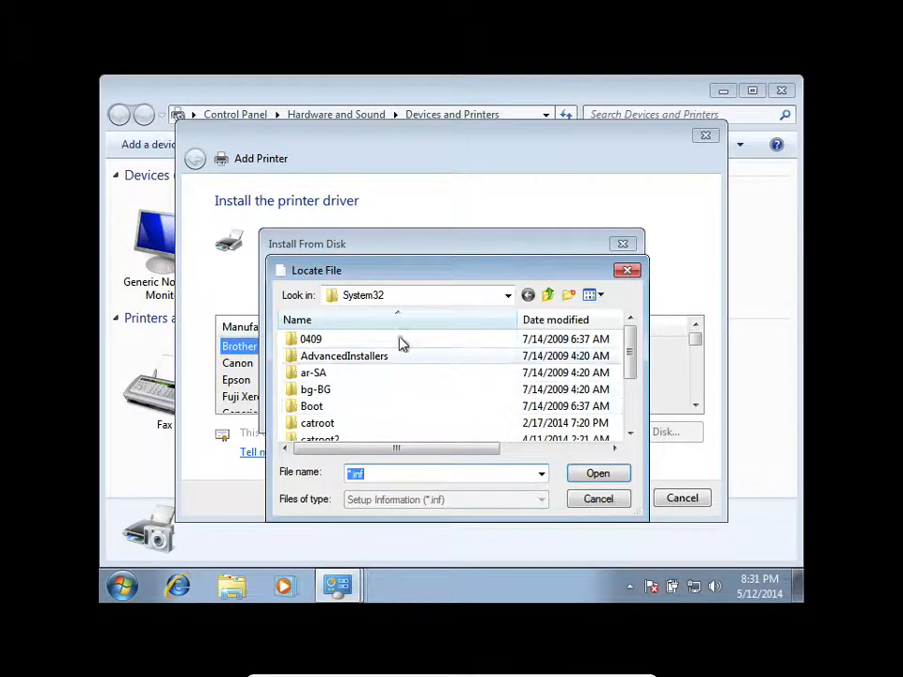
{"action": "left_click", "coordinate": [508, 295]}
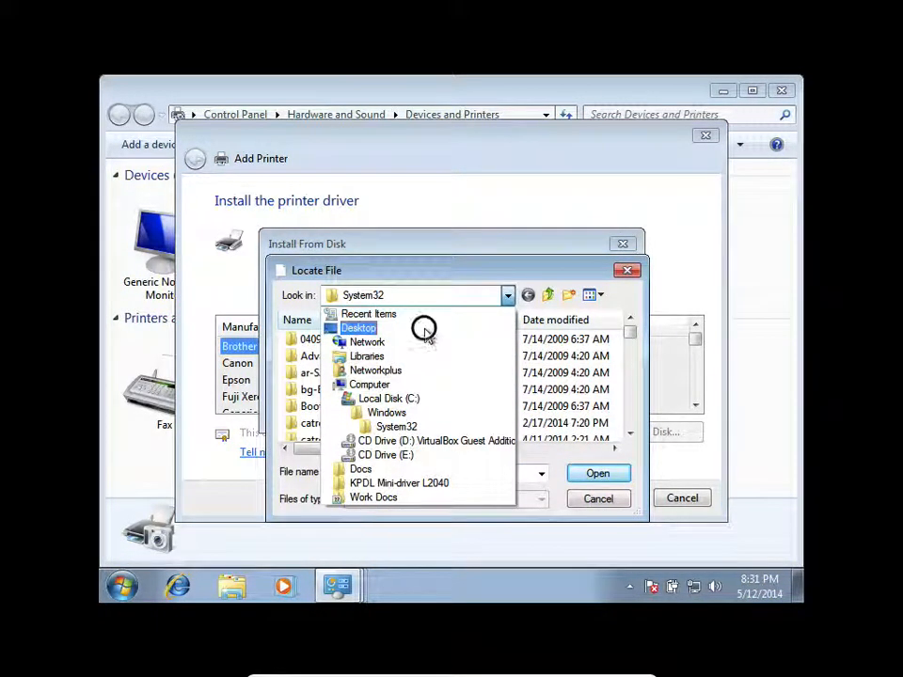
{"action": "left_click", "coordinate": [423, 327]}
{"action": "left_click_drag", "start_coordinate": [628, 370], "coordinate": [633, 439]}
{"action": "double_click", "coordinate": [407, 403]}
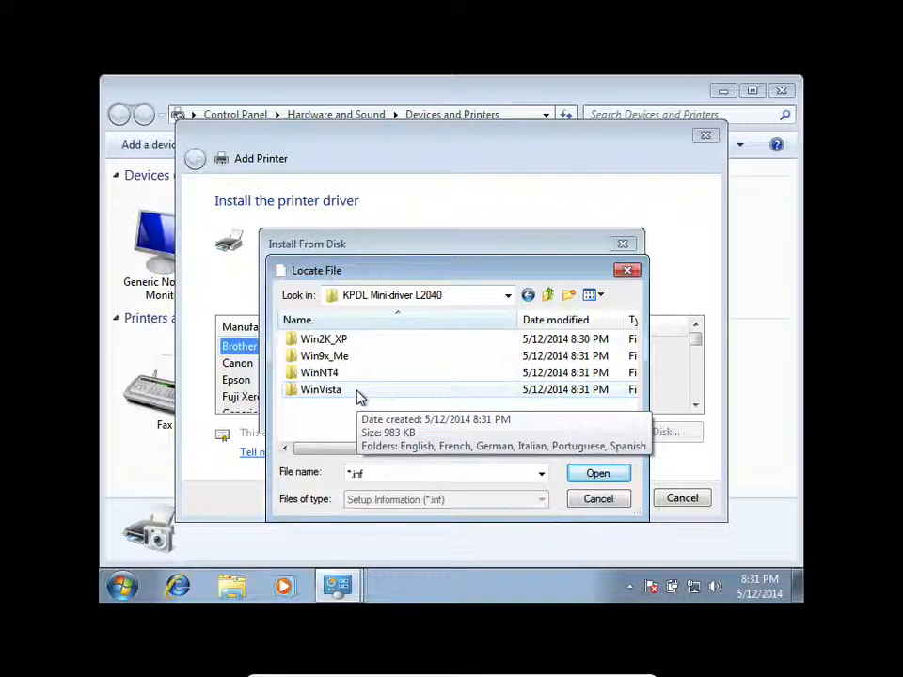
- Load the OEMSETUP driver information file from the WinVista\English subfolder as the installation source
{"action": "left_click", "coordinate": [351, 390]}
{"action": "left_click", "coordinate": [352, 394]}
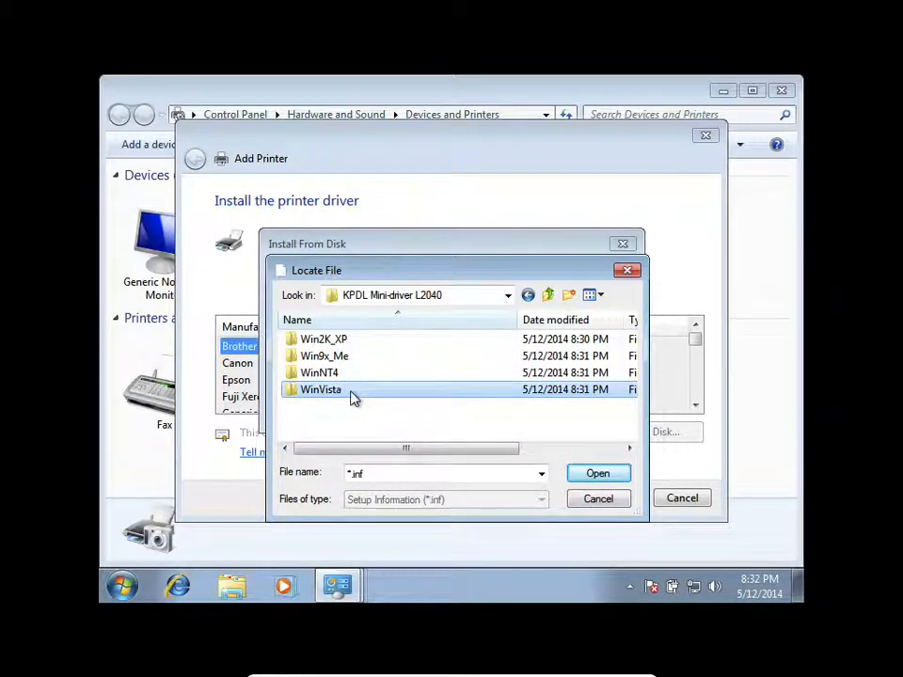
{"action": "left_click", "coordinate": [353, 417]}
{"action": "double_click", "coordinate": [343, 390]}
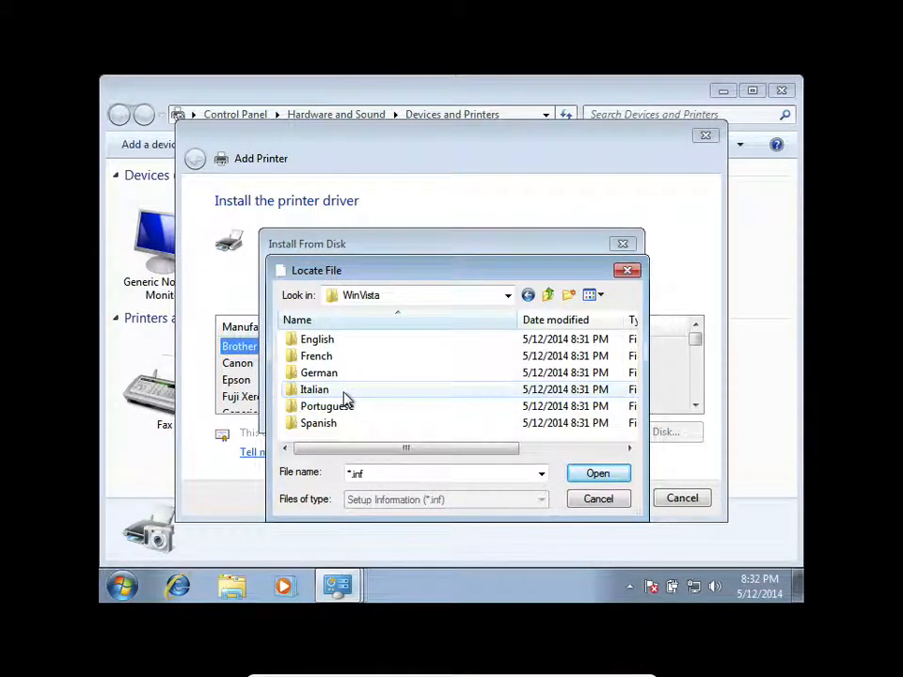
{"action": "double_click", "coordinate": [336, 341]}
{"action": "left_click", "coordinate": [335, 339]}
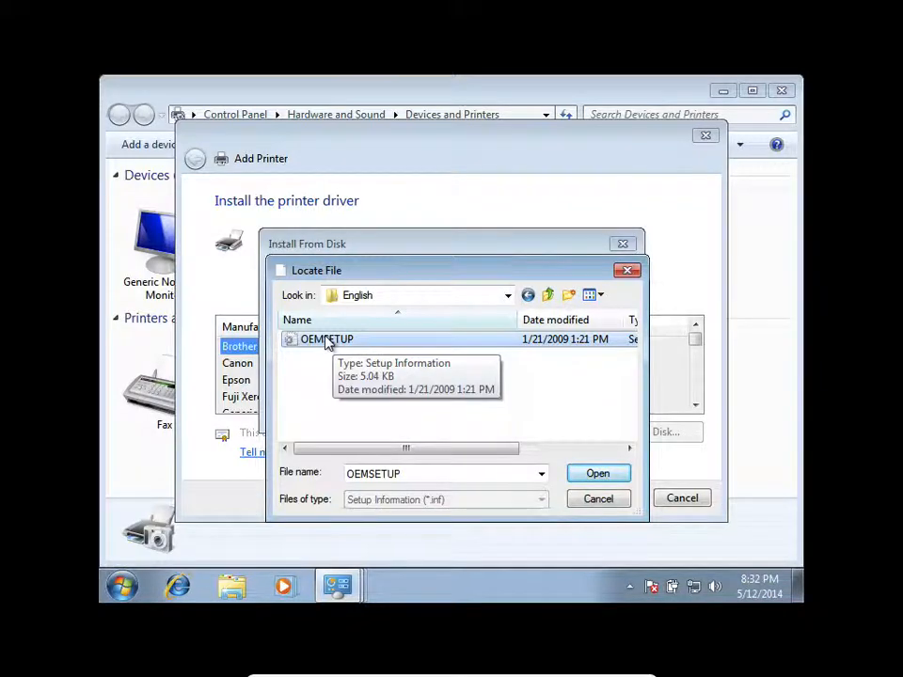
{"action": "left_click", "coordinate": [575, 471]}
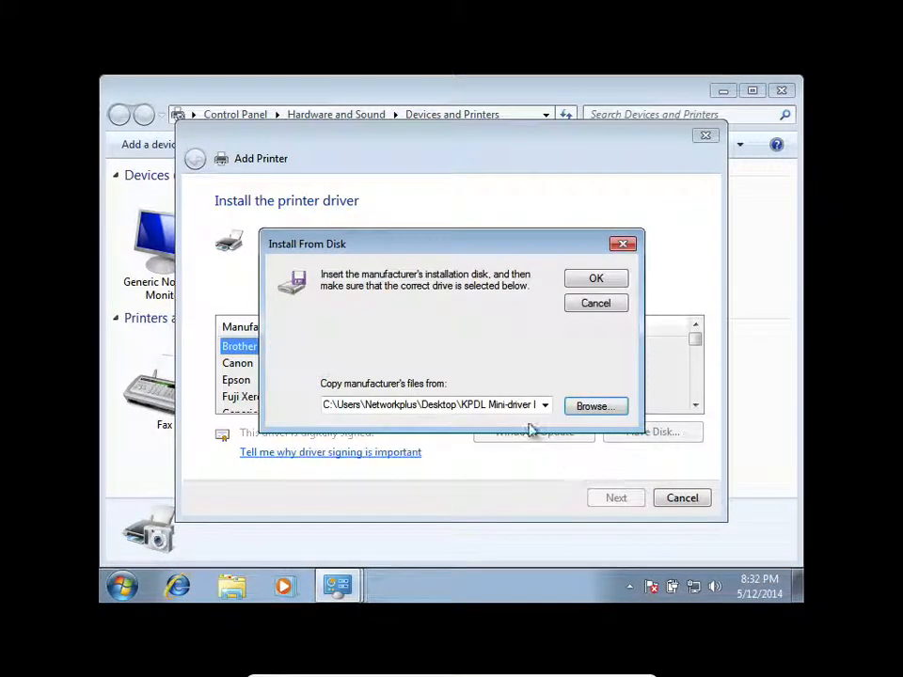
{"action": "left_click", "coordinate": [574, 279]}
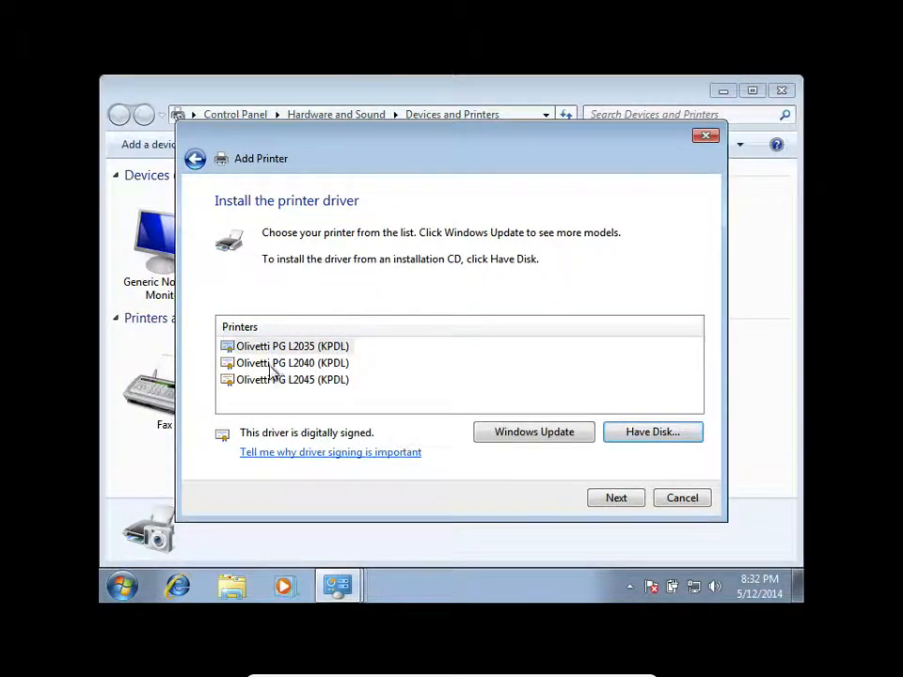
- Select the Olivetti PG L2045 (KPDL) model and install it with the printer name Corp Department
{"action": "left_click", "coordinate": [325, 384]}
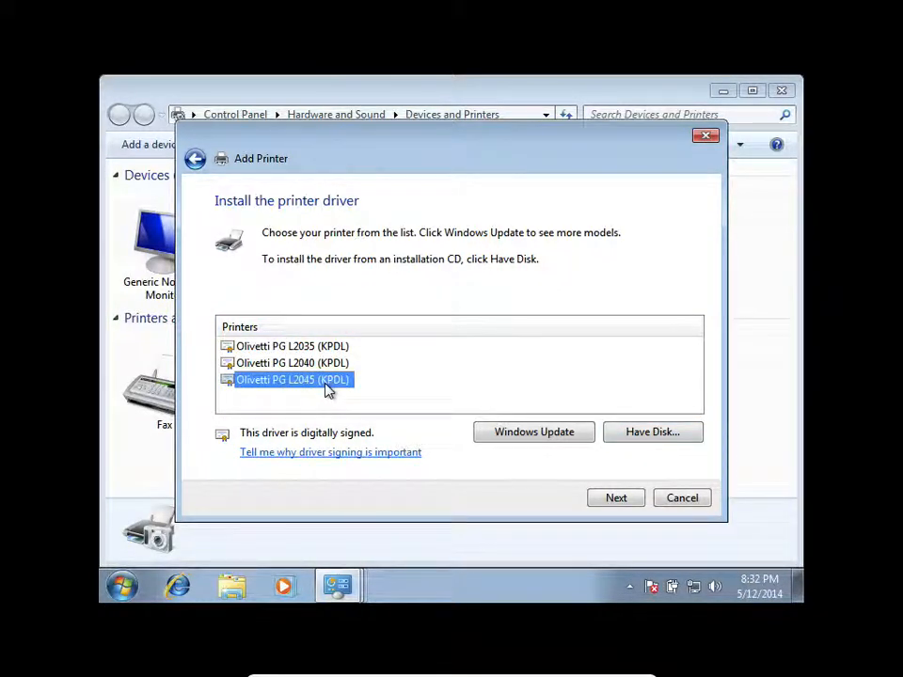
{"action": "left_click", "coordinate": [618, 498]}
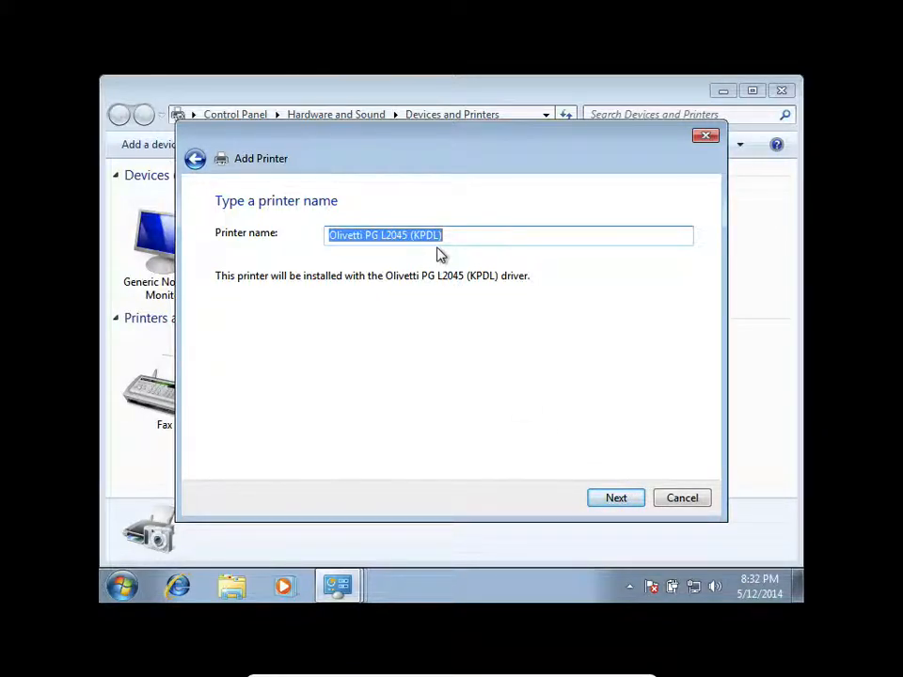
{"action": "type", "text": "Corp Department"}
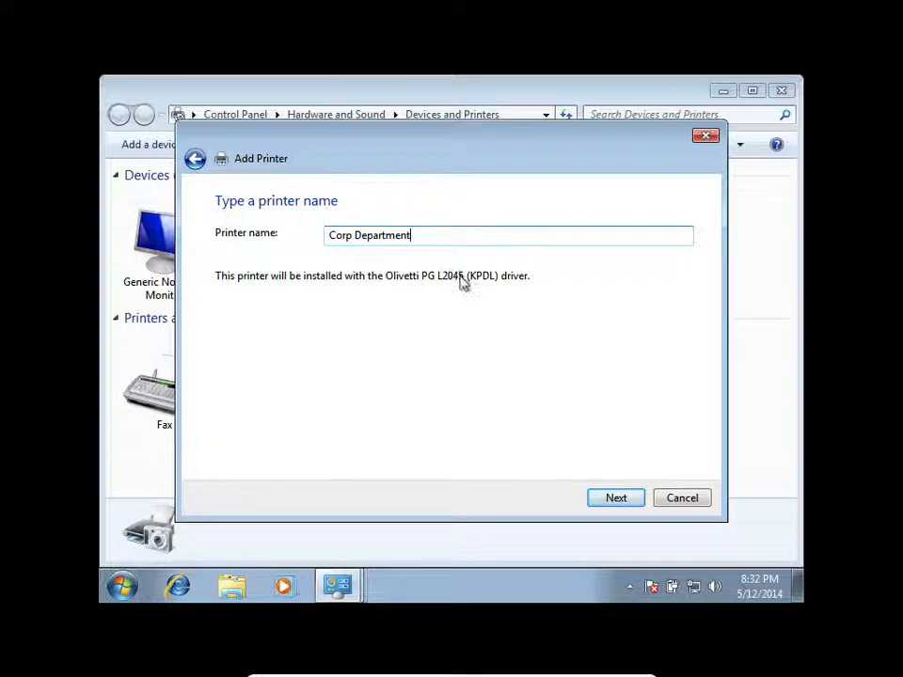
{"action": "left_click", "coordinate": [616, 496]}
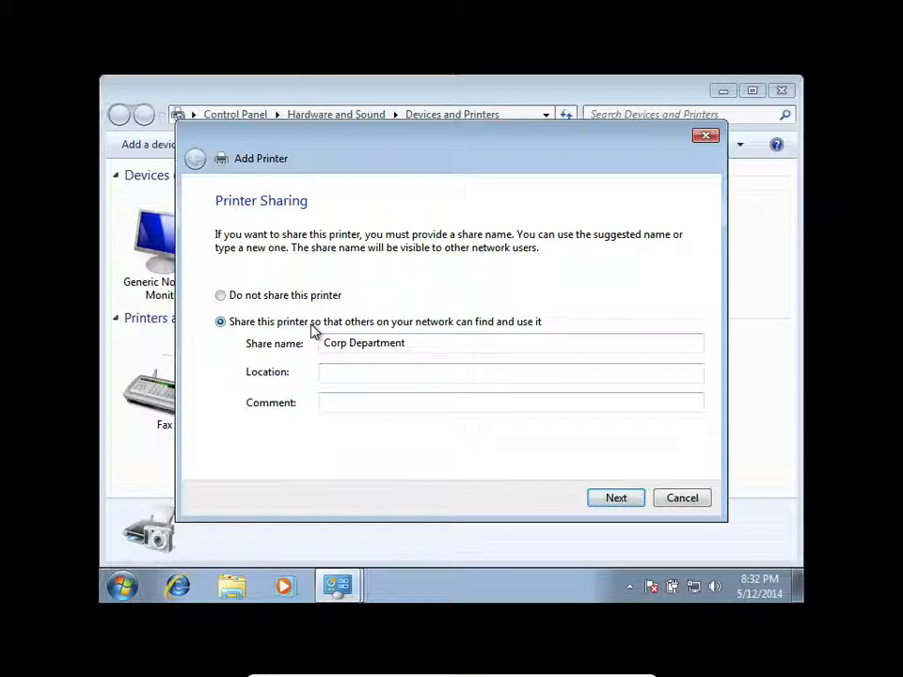
- Finish adding the Corp Department printer without sharing it, select it among the printers, and close Devices and Printers
{"action": "left_click", "coordinate": [226, 299]}
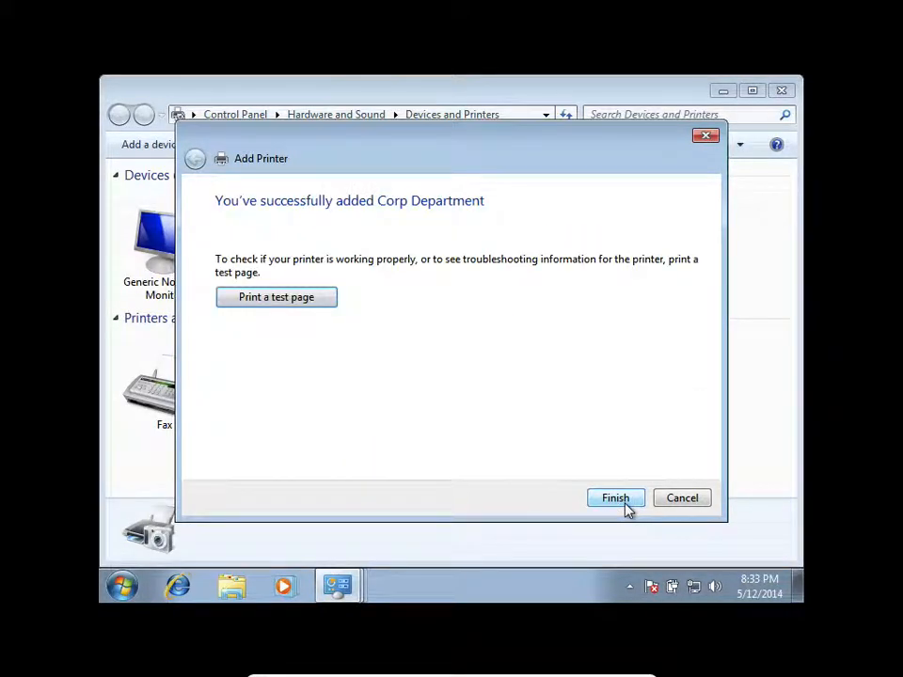
{"action": "left_click", "coordinate": [616, 499]}
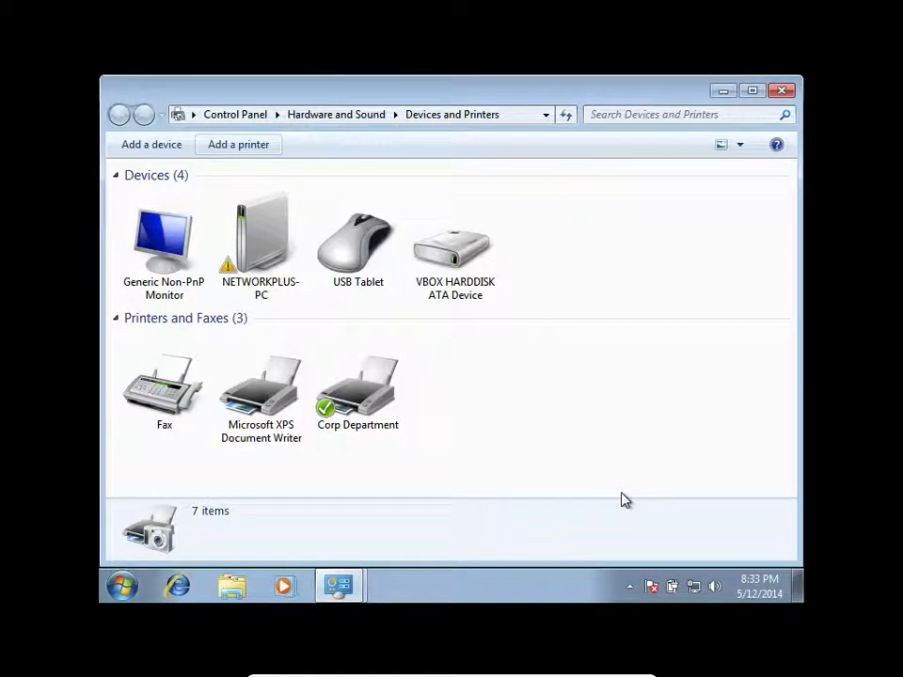
{"action": "left_click", "coordinate": [367, 431]}
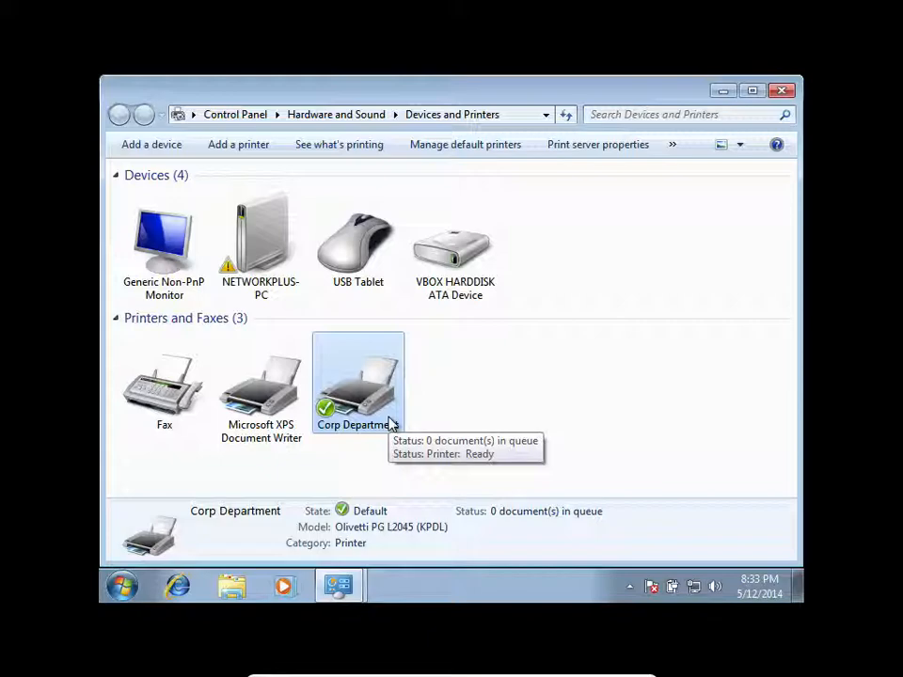
{"action": "left_click", "coordinate": [780, 90]}
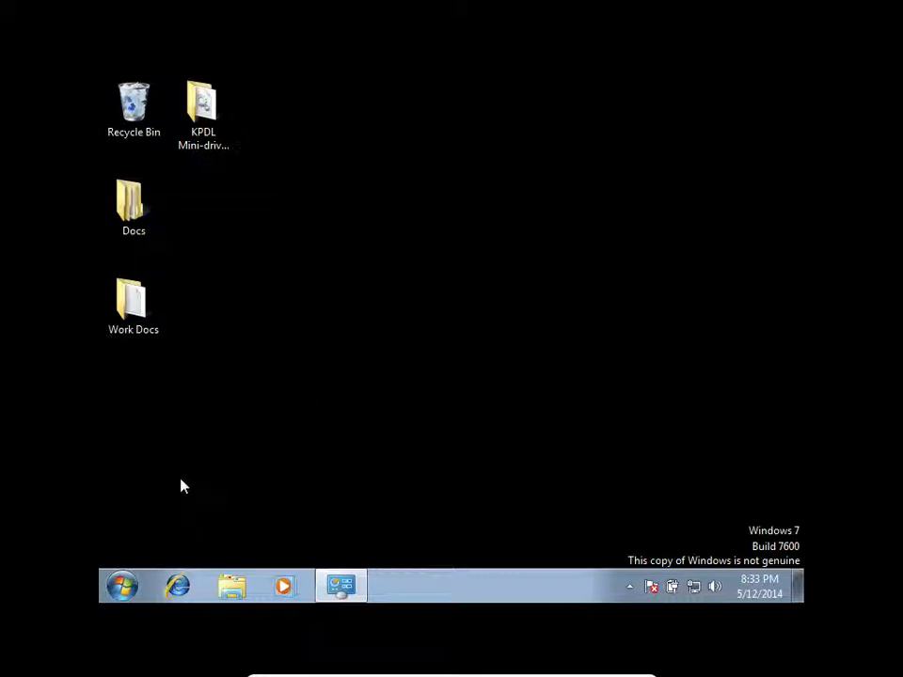
- Search for msconfig and open System Configuration, placing its window in the upper part of the desktop
{"action": "left_click", "coordinate": [119, 588]}
{"action": "type", "text": "ms"}
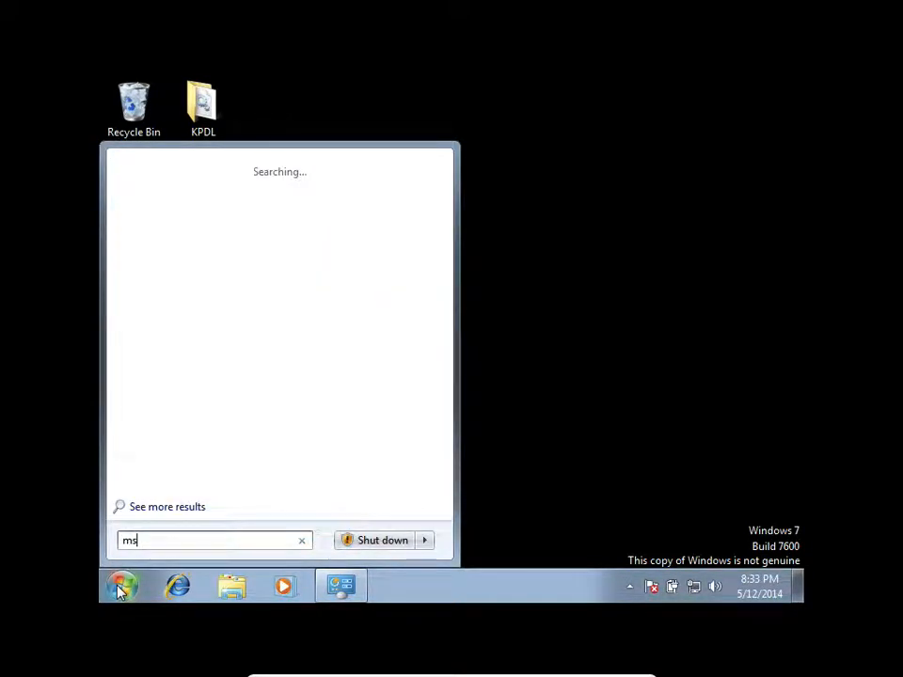
{"action": "type", "text": "config"}
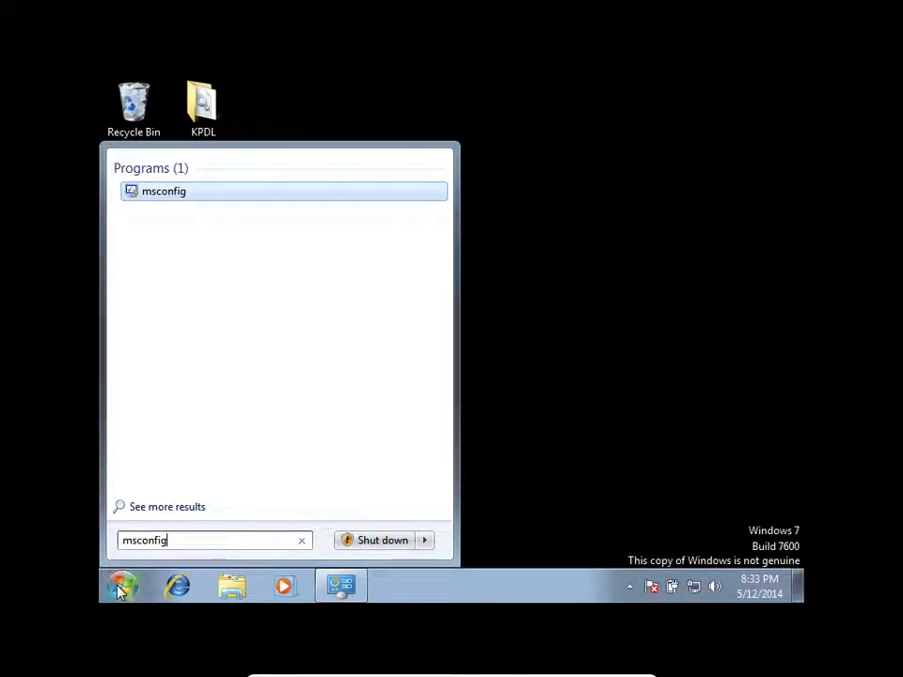
{"action": "key", "text": "Return"}
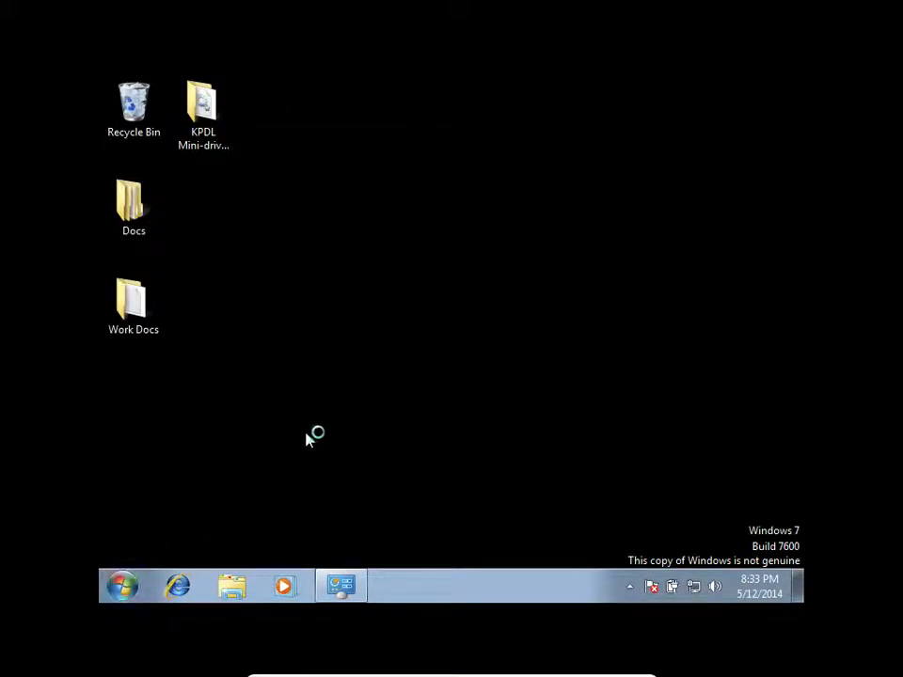
{"action": "left_click_drag", "start_coordinate": [268, 165], "coordinate": [317, 132]}
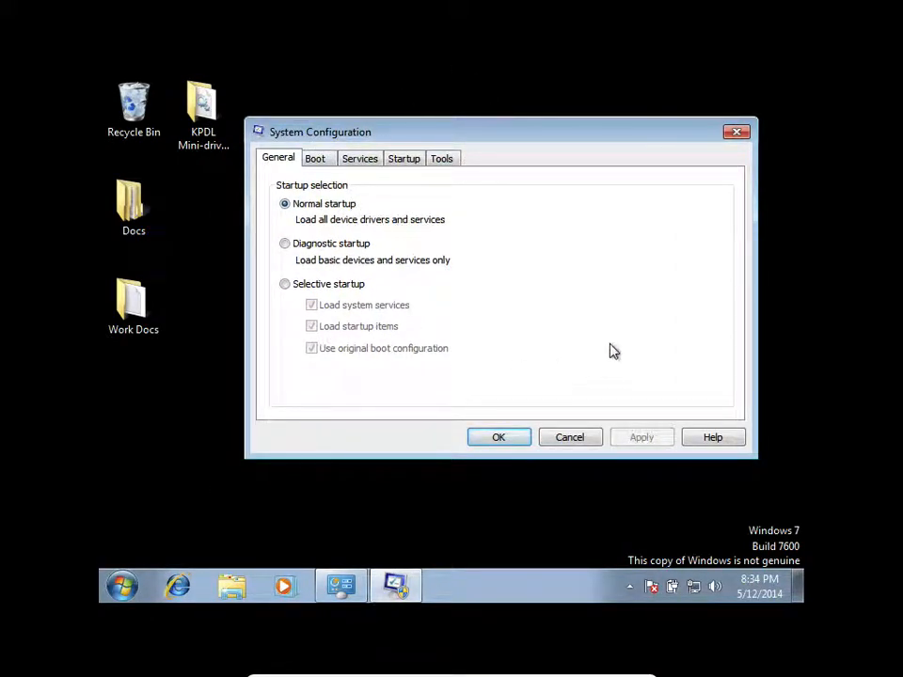
- Review the startup items and the boot options for Windows 7 in System Configuration
{"action": "left_click", "coordinate": [406, 160]}
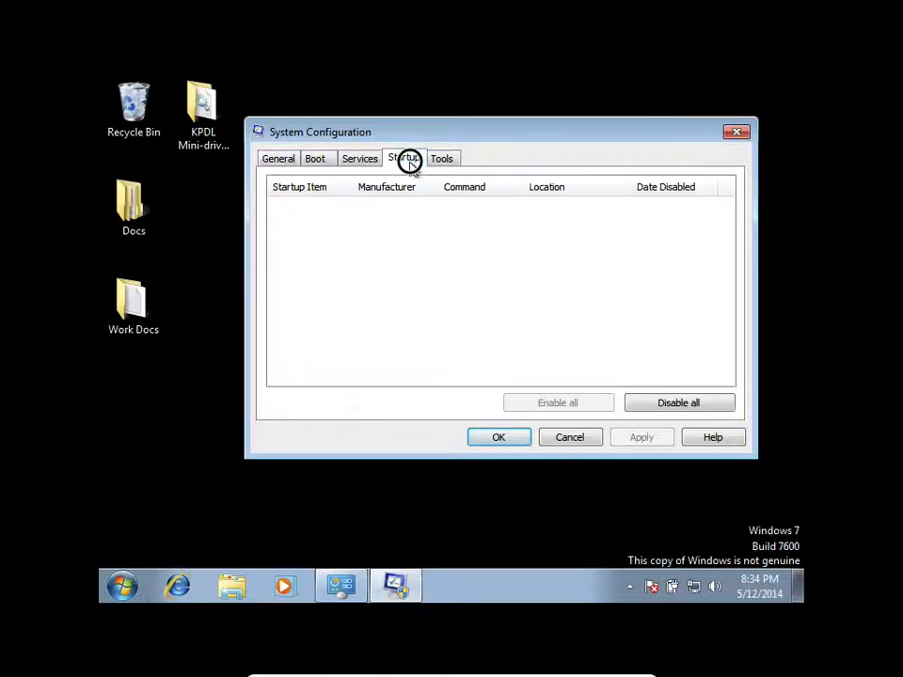
{"action": "left_click", "coordinate": [320, 161]}
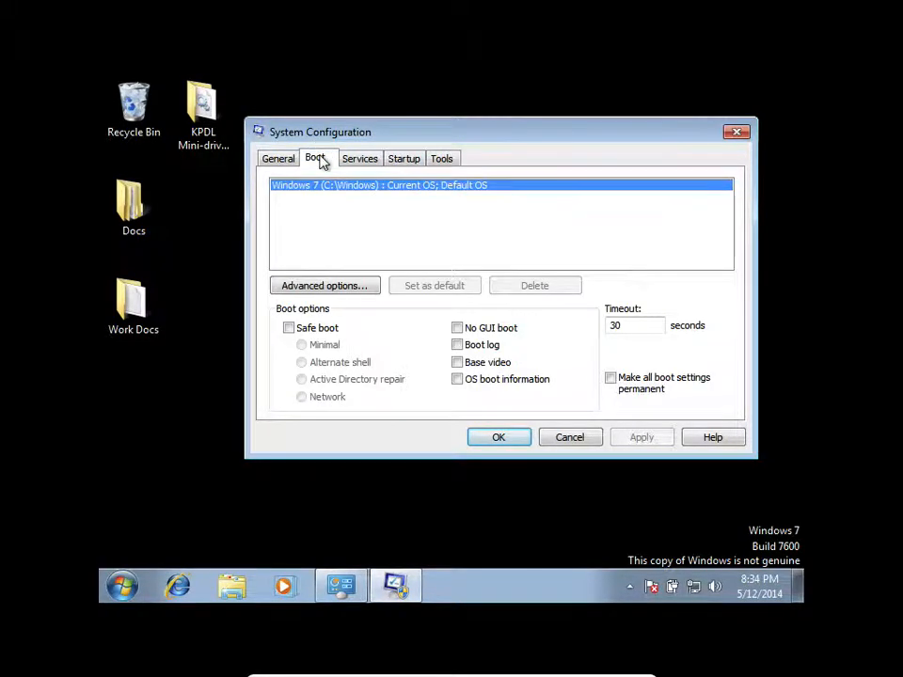
{"action": "left_click", "coordinate": [365, 185]}
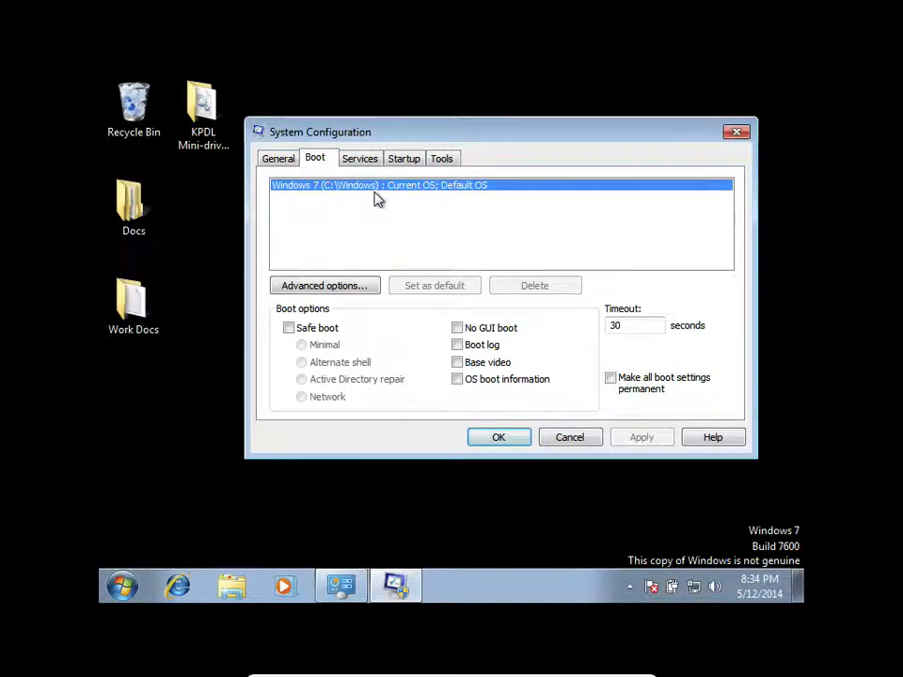
{"action": "left_click", "coordinate": [402, 156]}
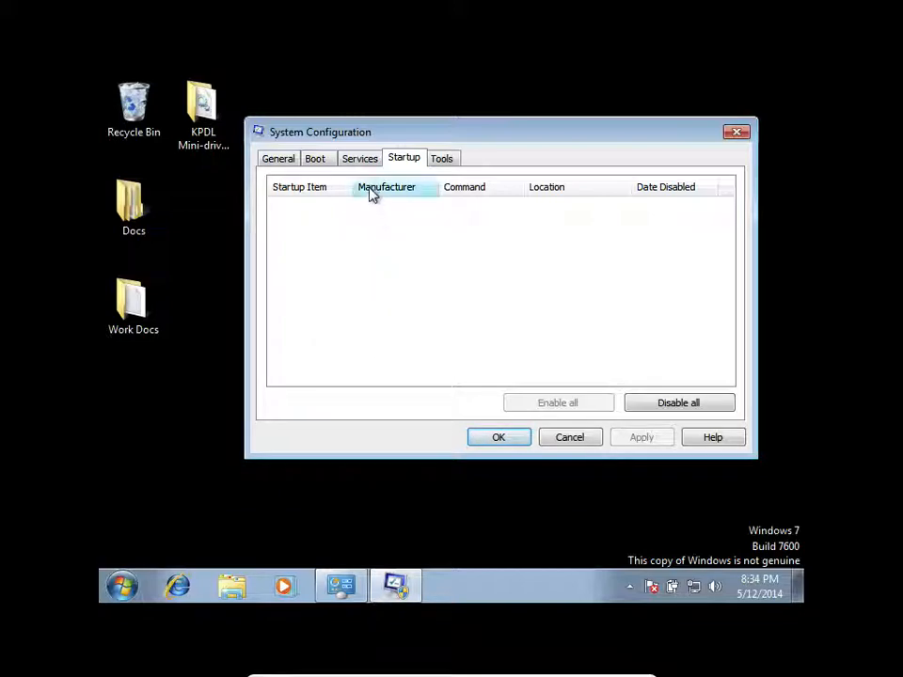
- Try disabling the Remote Registry and Remote Packet Capture Protocol services, and discard the System Configuration changes
{"action": "left_click", "coordinate": [365, 162]}
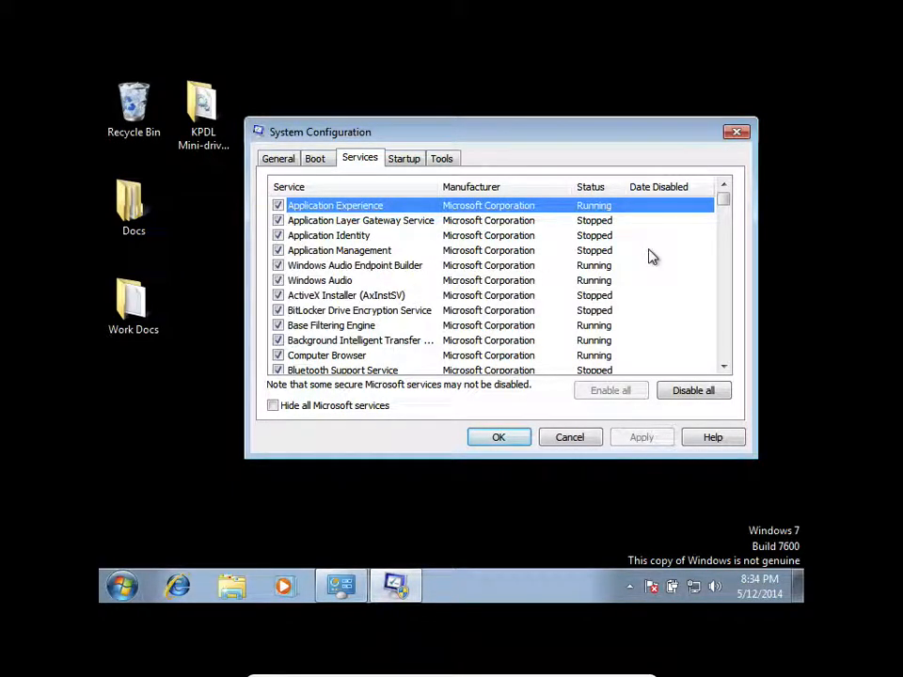
{"action": "left_click_drag", "start_coordinate": [725, 202], "coordinate": [743, 250]}
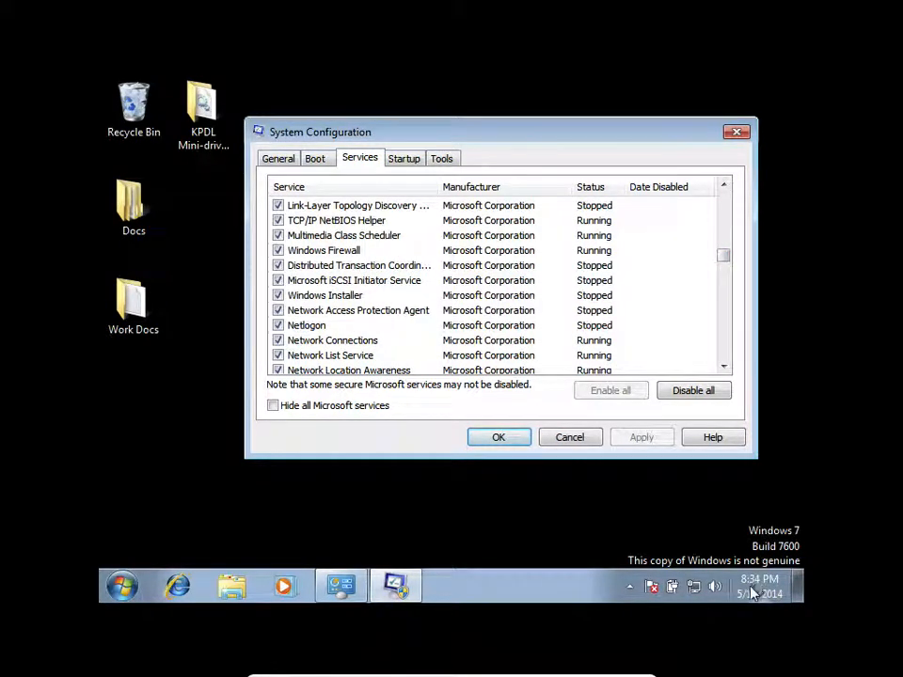
{"action": "mouse_move", "coordinate": [762, 591]}
{"action": "left_click_drag", "start_coordinate": [727, 257], "coordinate": [726, 282]}
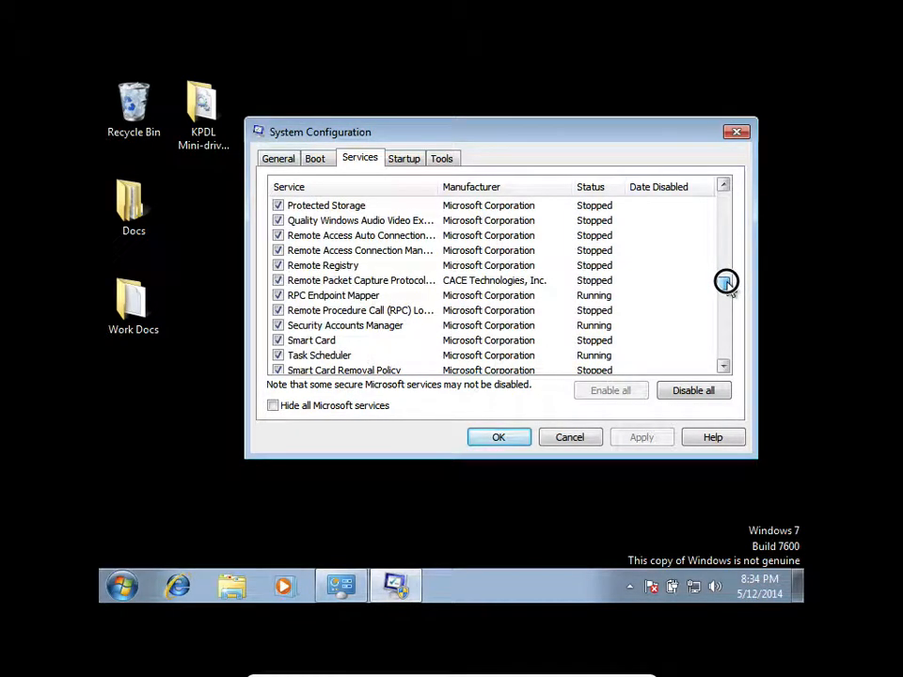
{"action": "left_click", "coordinate": [277, 267]}
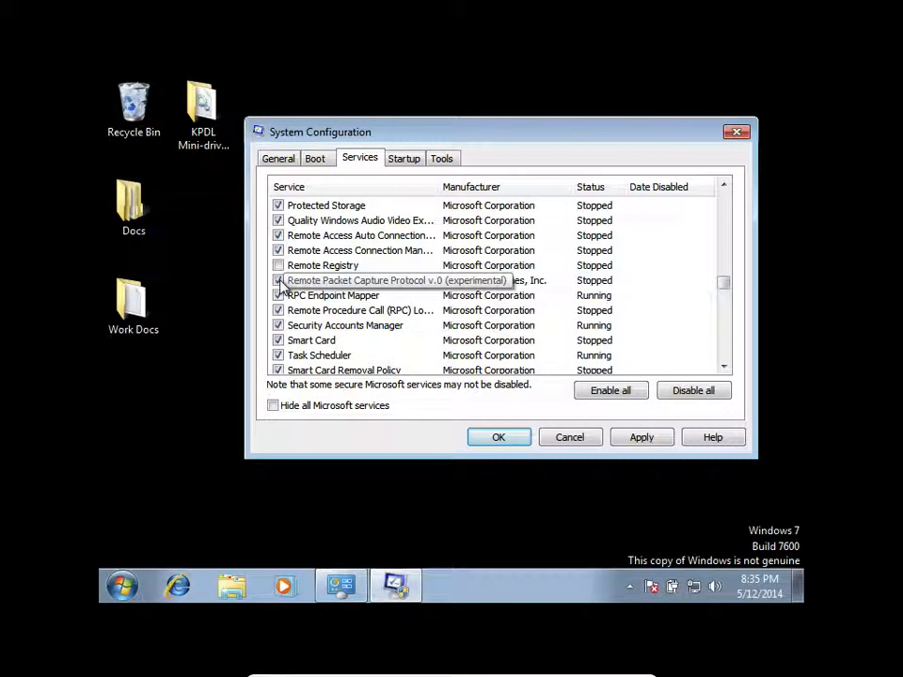
{"action": "left_click", "coordinate": [279, 280]}
{"action": "left_click", "coordinate": [443, 160]}
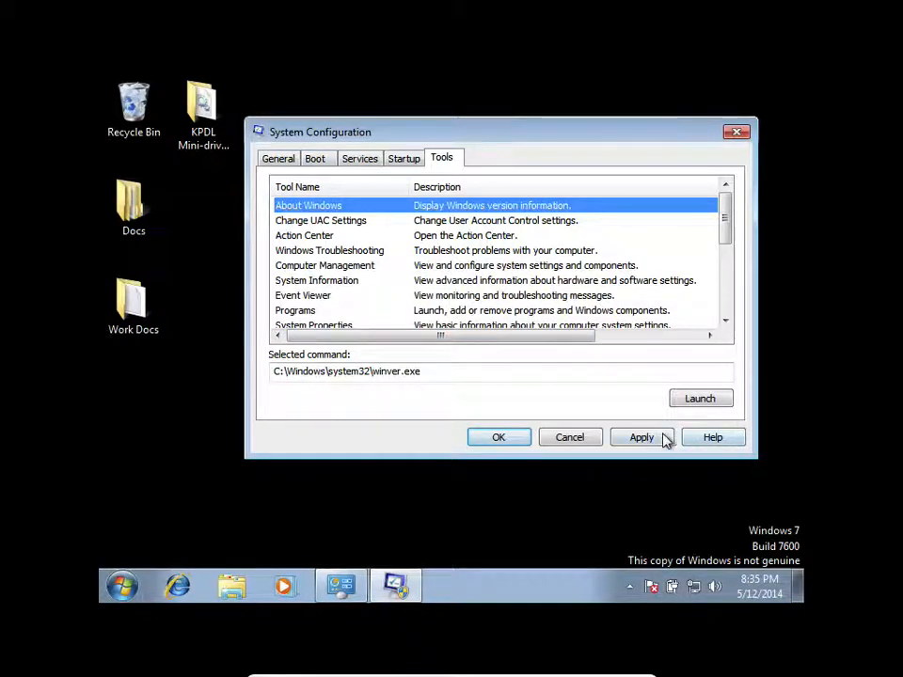
{"action": "left_click", "coordinate": [588, 444]}
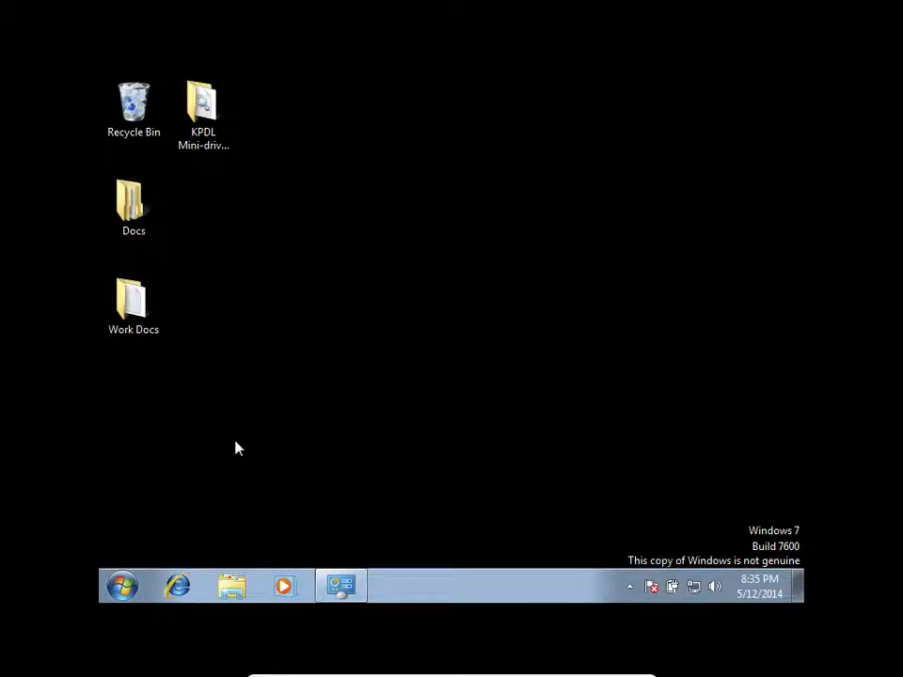
- Open Computer Management, expand Task Scheduler with its library, and view the Task Scheduler summary
{"action": "left_click", "coordinate": [120, 588]}
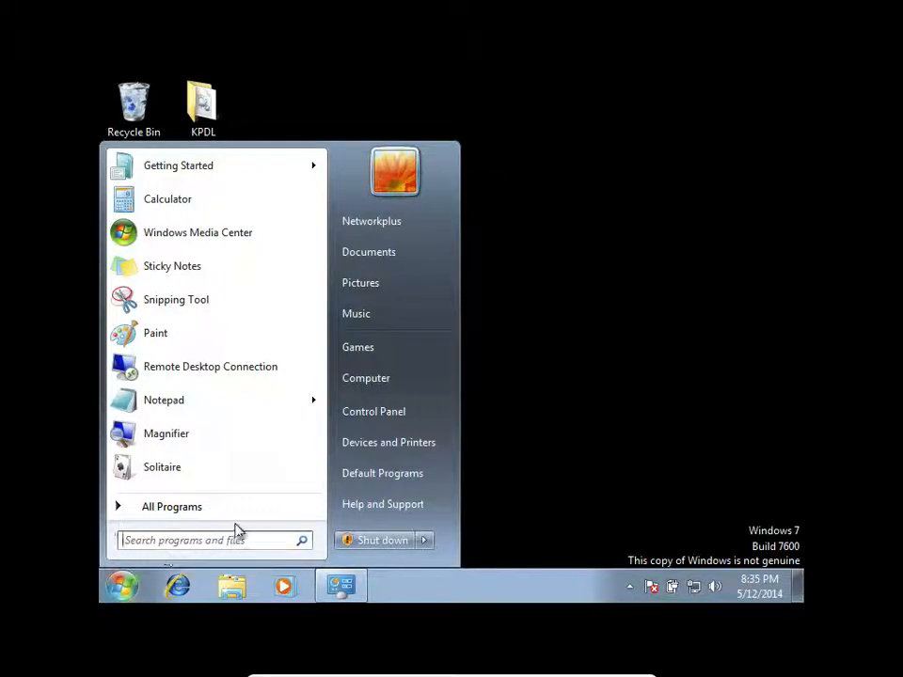
{"action": "right_click", "coordinate": [390, 381]}
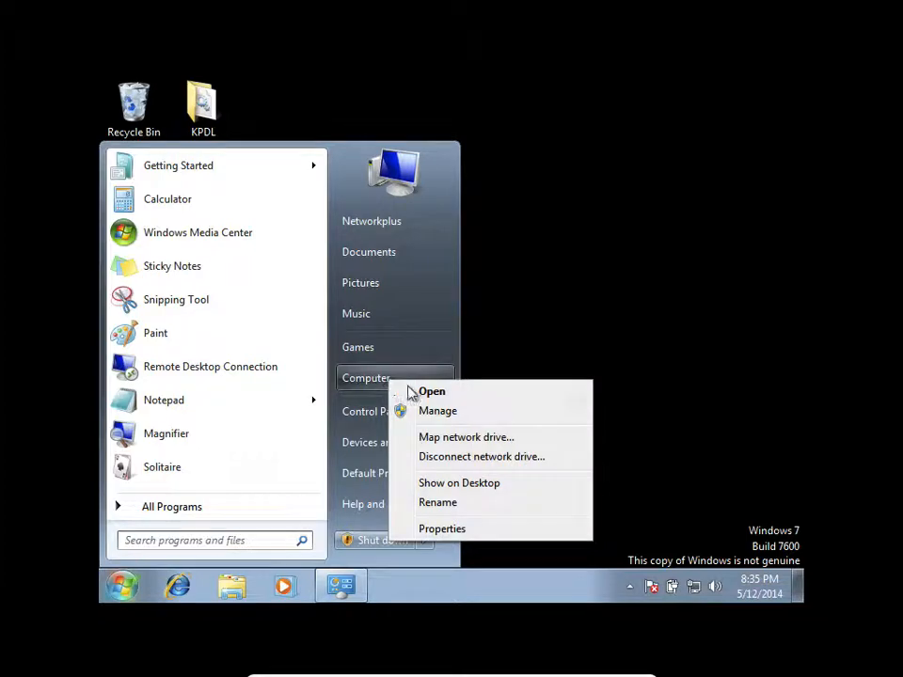
{"action": "left_click", "coordinate": [437, 414]}
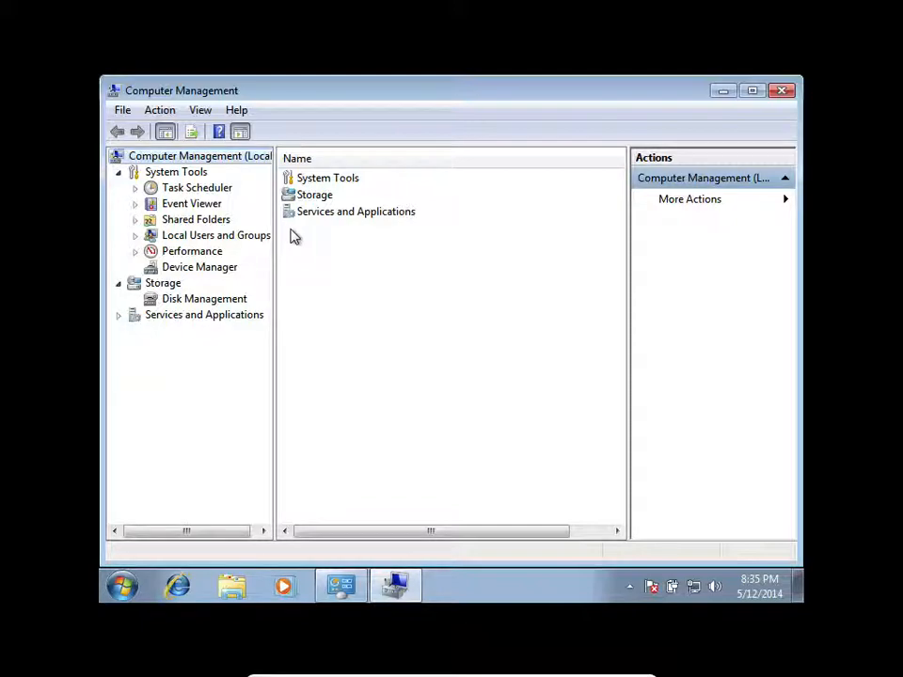
{"action": "double_click", "coordinate": [155, 188]}
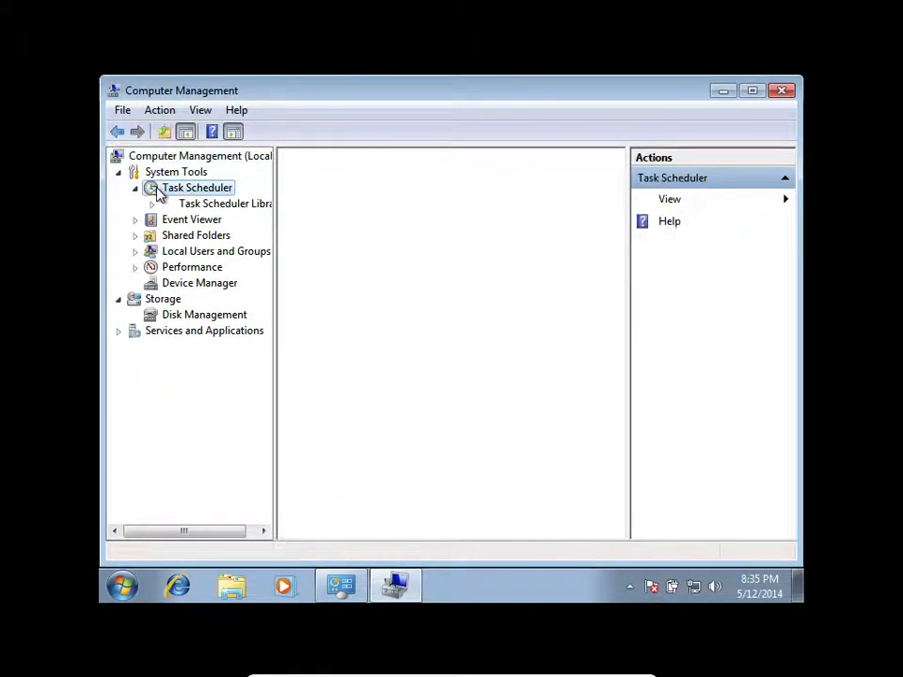
{"action": "left_click", "coordinate": [174, 209]}
{"action": "left_click", "coordinate": [151, 204]}
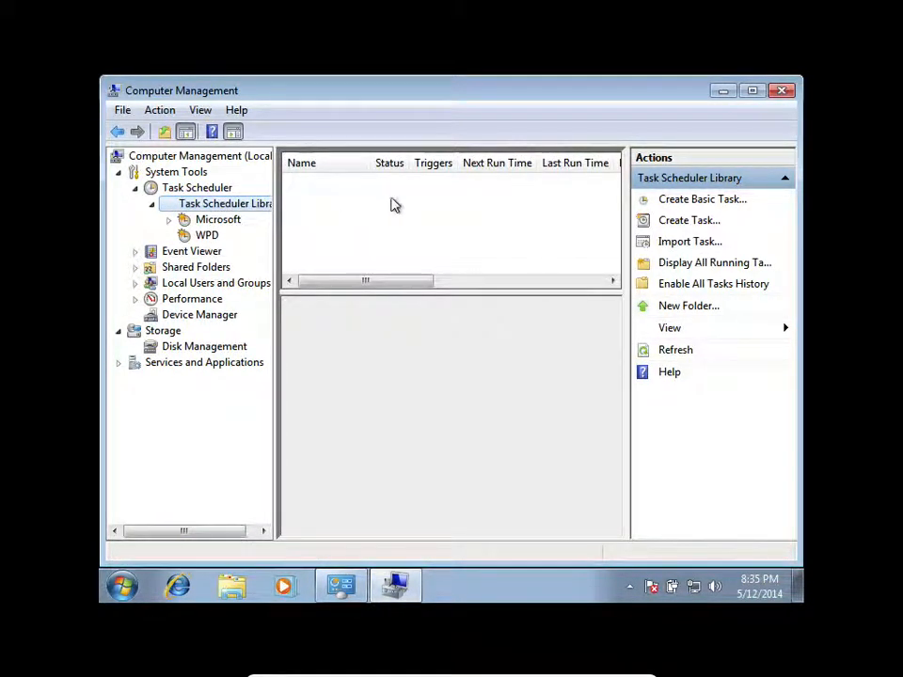
{"action": "left_click", "coordinate": [212, 189]}
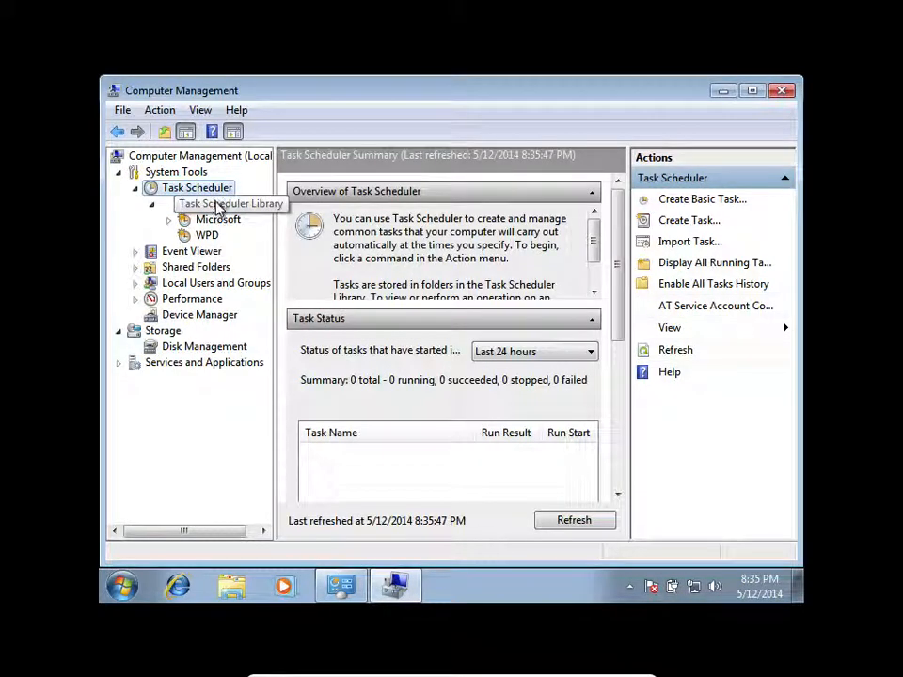
- Start a new task named Testing in the Task Scheduler Library
{"action": "left_click", "coordinate": [217, 205]}
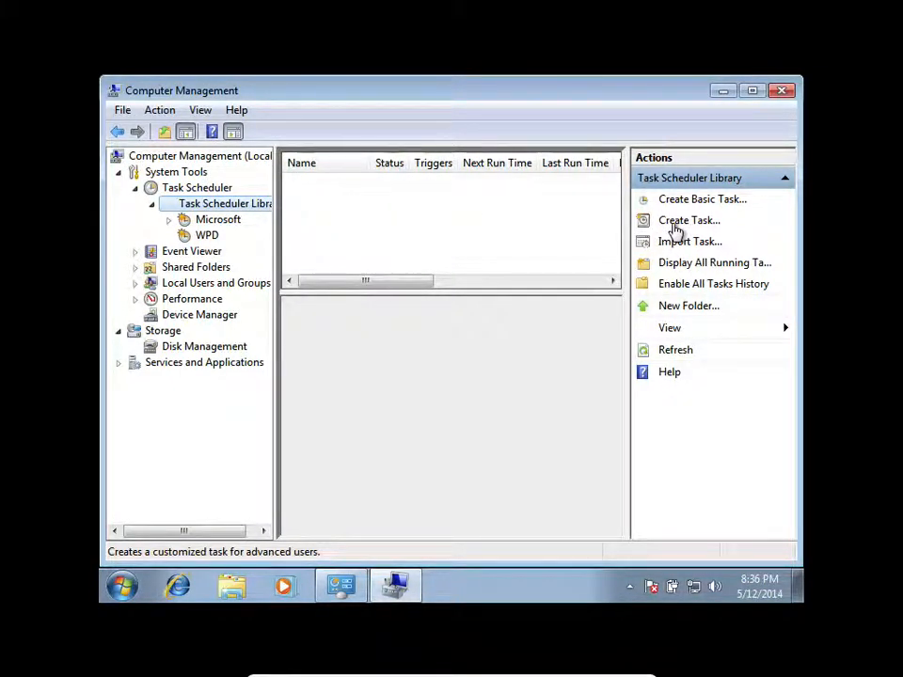
{"action": "left_click", "coordinate": [674, 223]}
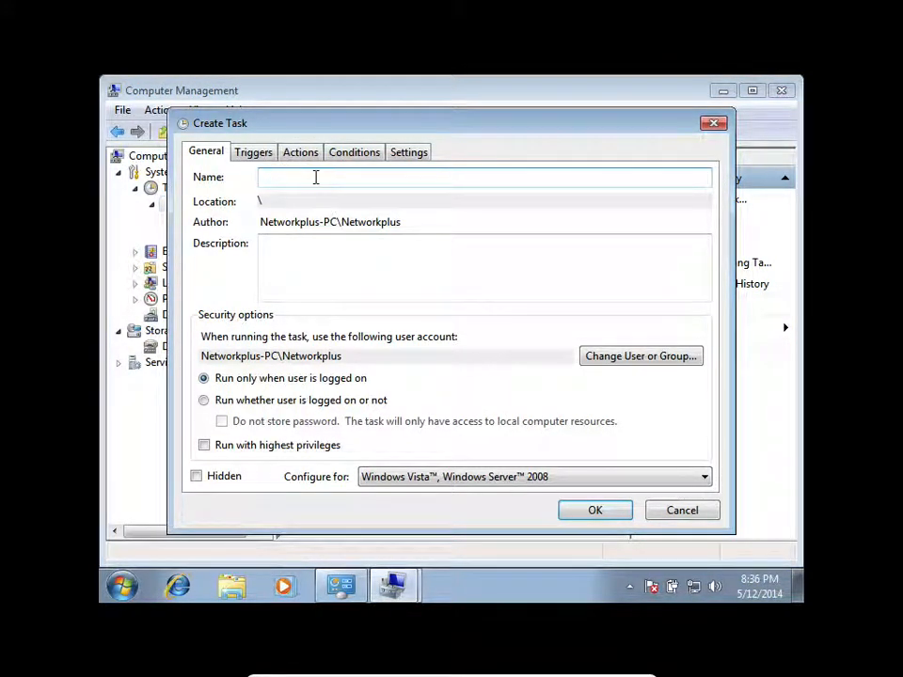
{"action": "type", "text": "Testing"}
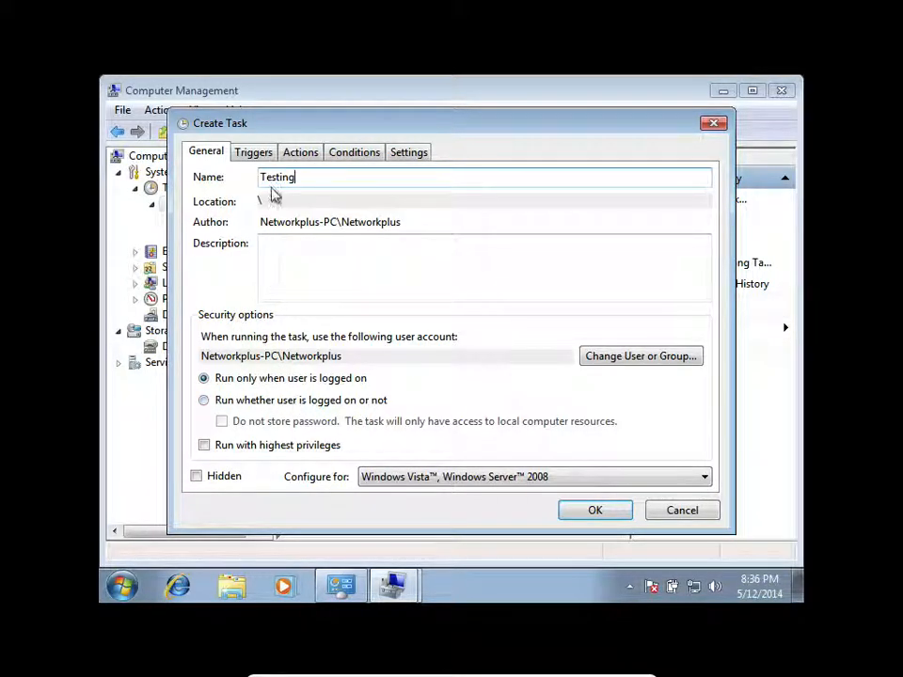
- Add a daily scheduled trigger to the task, starting 5/12/2014 at 8:39:33 PM and recurring every 1 day
{"action": "left_click", "coordinate": [246, 156]}
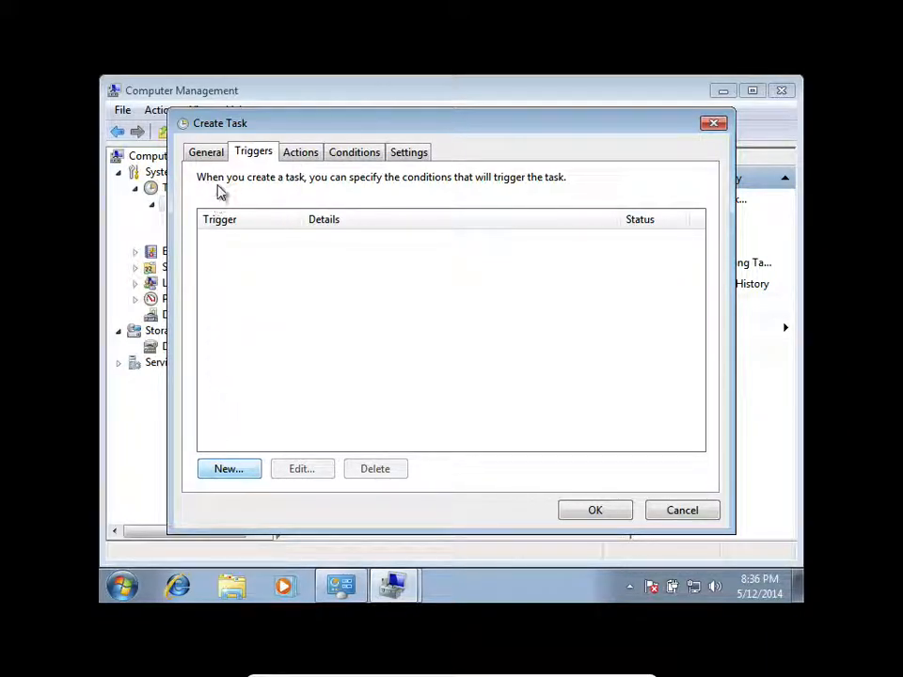
{"action": "key", "text": "Return"}
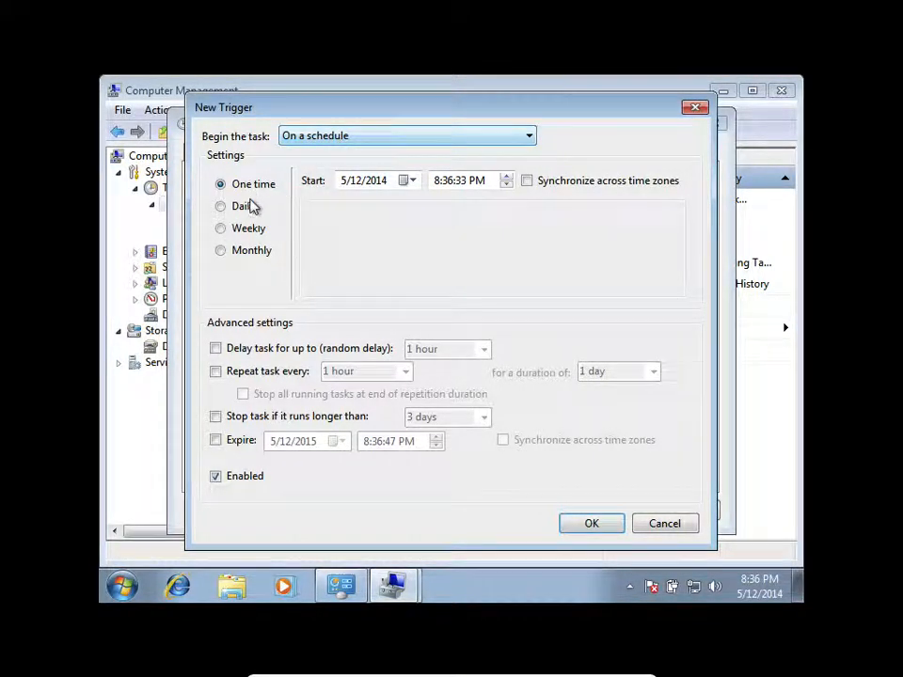
{"action": "left_click", "coordinate": [506, 182]}
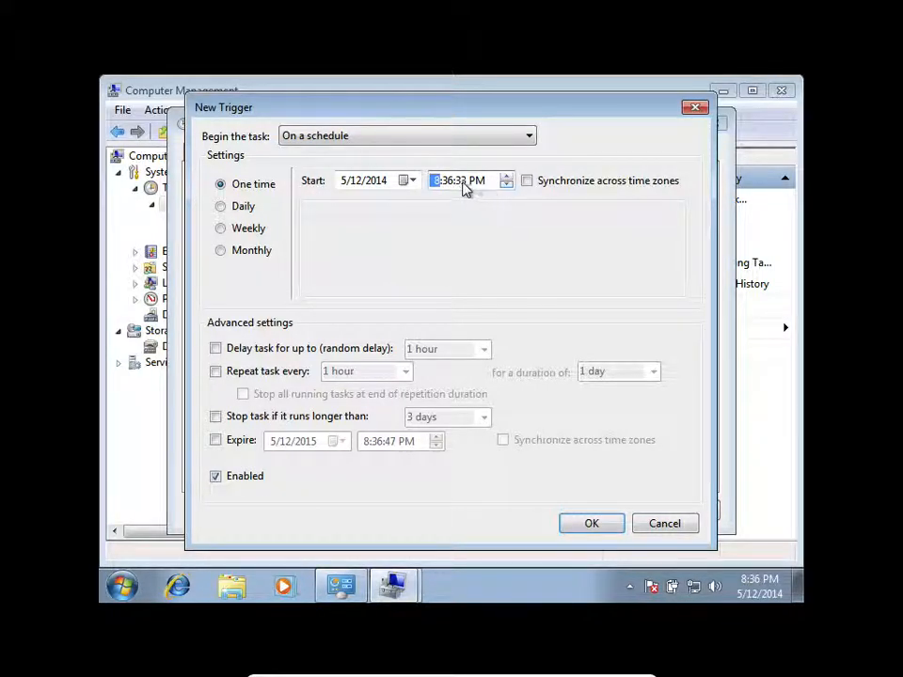
{"action": "left_click", "coordinate": [448, 184]}
{"action": "left_click", "coordinate": [506, 177]}
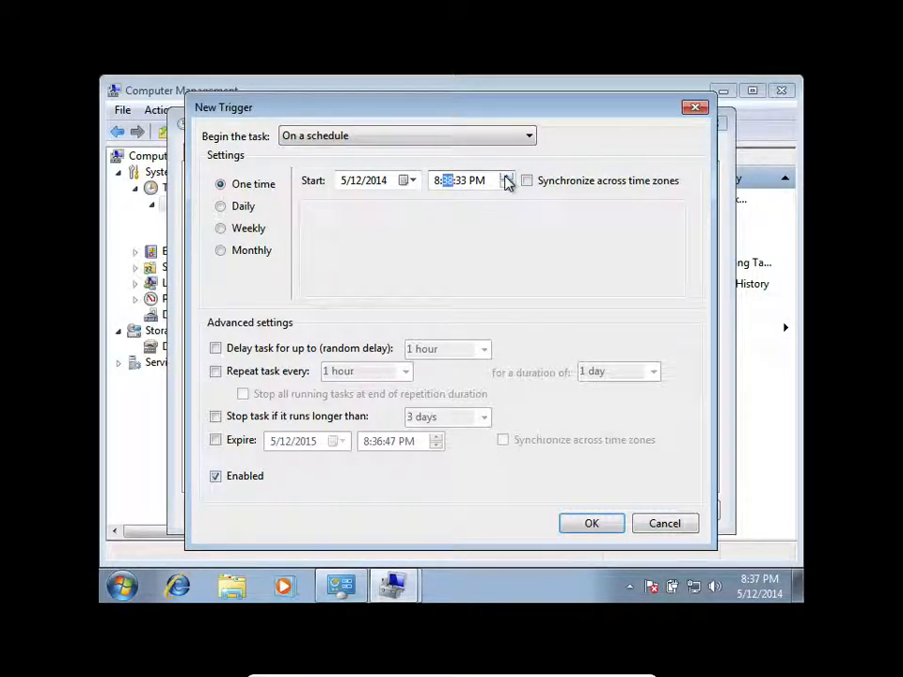
{"action": "left_click", "coordinate": [506, 177]}
{"action": "left_click", "coordinate": [226, 209]}
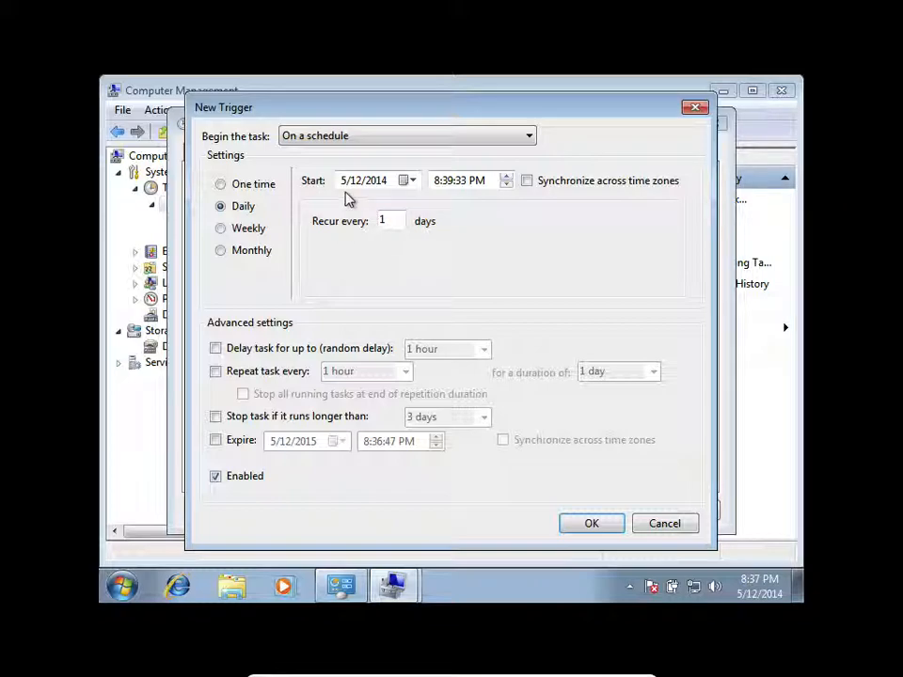
{"action": "left_click", "coordinate": [326, 137]}
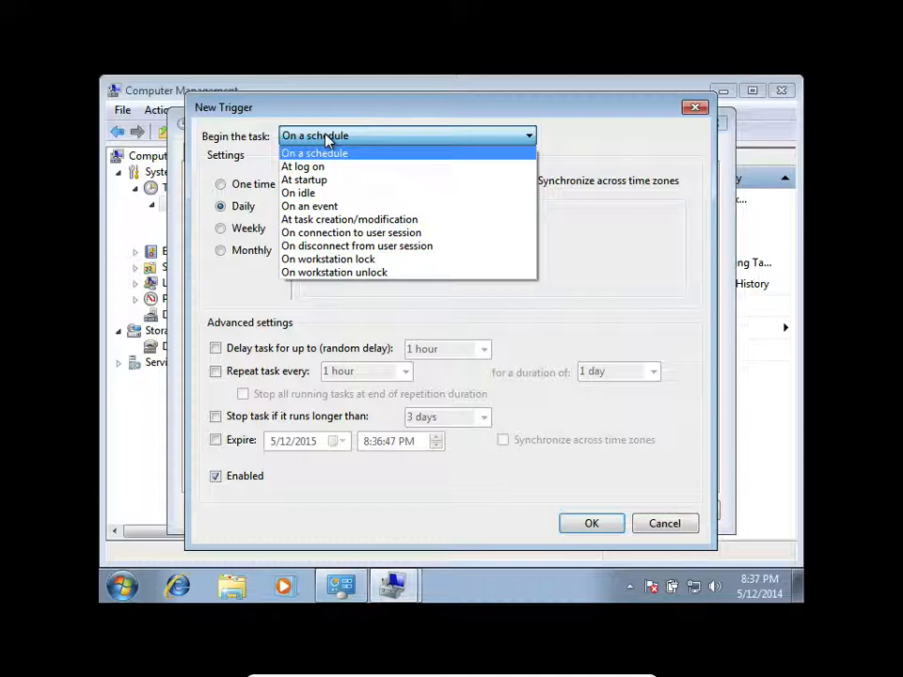
{"action": "left_click", "coordinate": [327, 137]}
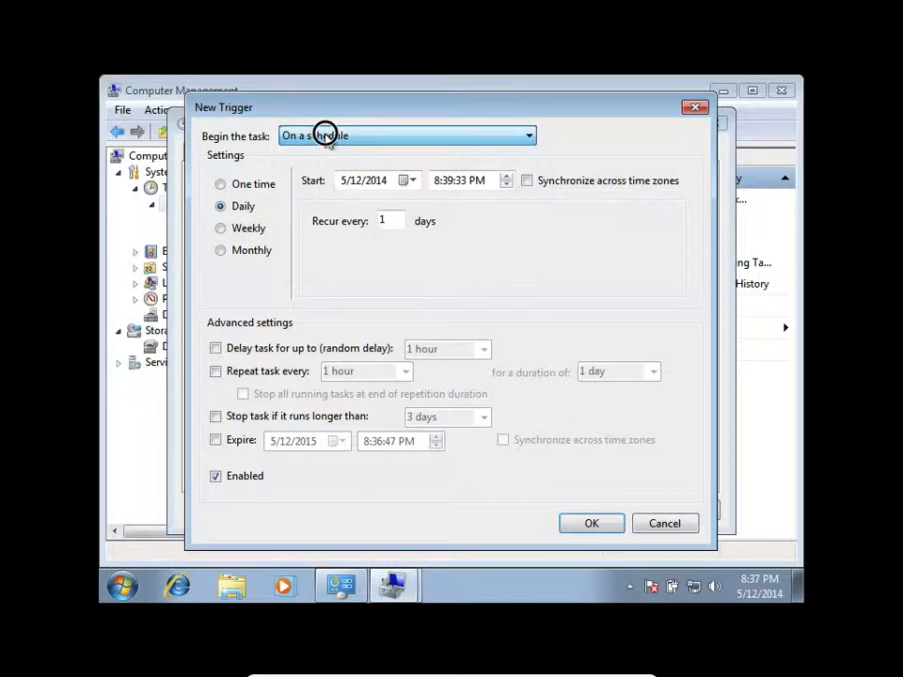
{"action": "left_click", "coordinate": [603, 526]}
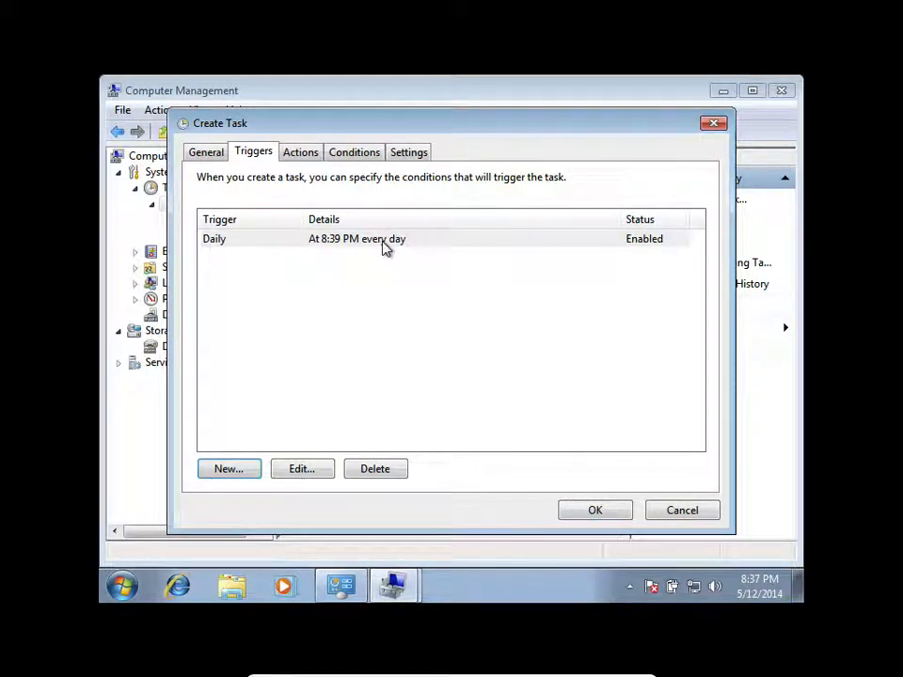
- Start a new action for the task with Start a program as its type
{"action": "left_click", "coordinate": [303, 154]}
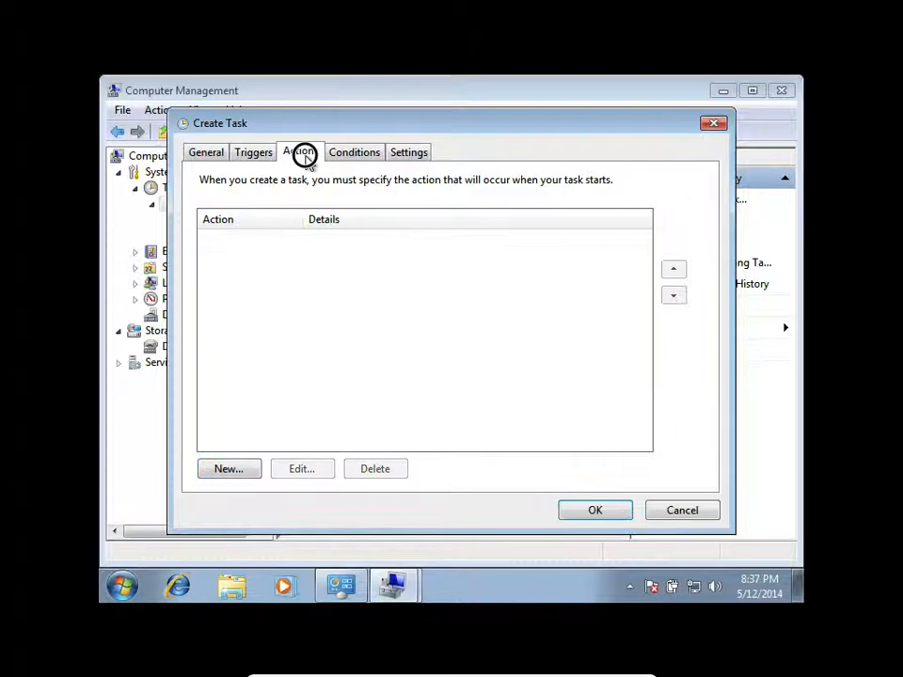
{"action": "left_click", "coordinate": [232, 476]}
{"action": "left_click", "coordinate": [379, 175]}
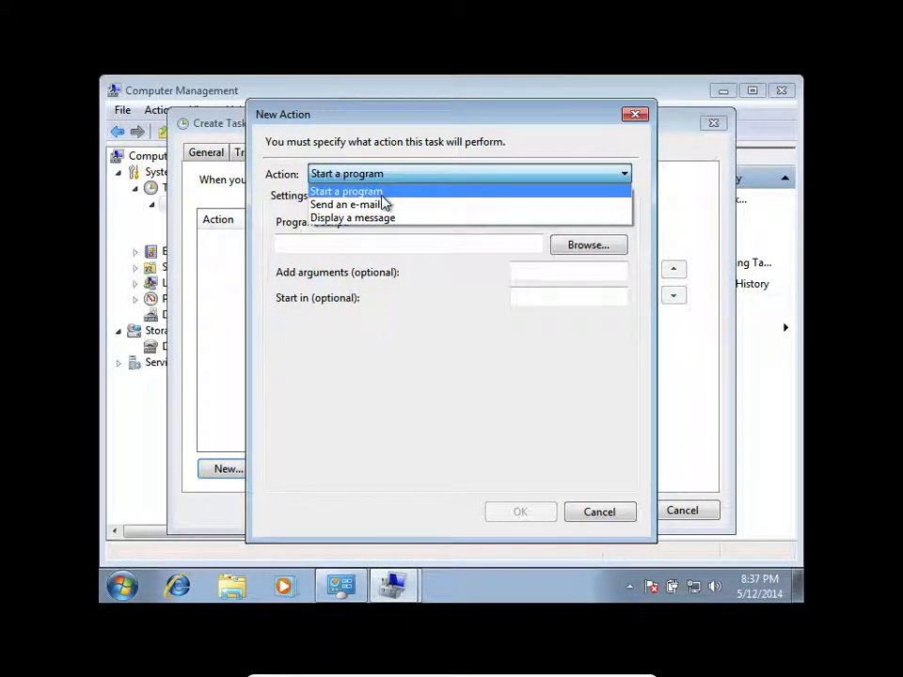
{"action": "left_click", "coordinate": [382, 193]}
- Set the action's program to C:\Program Files\Windows Media Player\wmplayer.exe and save the action
{"action": "left_click", "coordinate": [579, 247]}
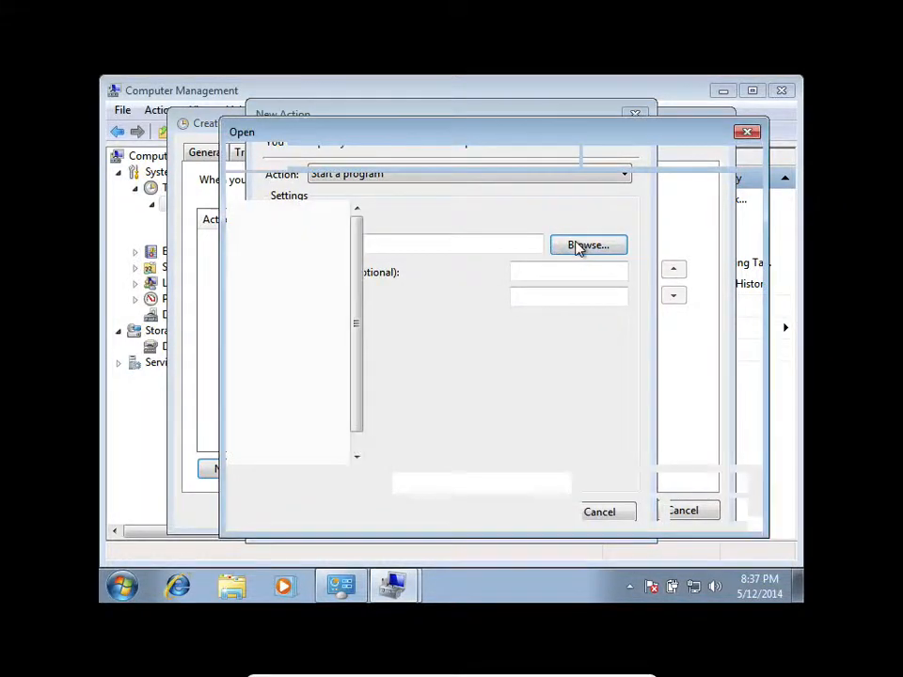
{"action": "left_click_drag", "start_coordinate": [358, 387], "coordinate": [358, 438]}
{"action": "left_click", "coordinate": [293, 360]}
{"action": "left_click", "coordinate": [460, 263]}
{"action": "double_click", "coordinate": [460, 262]}
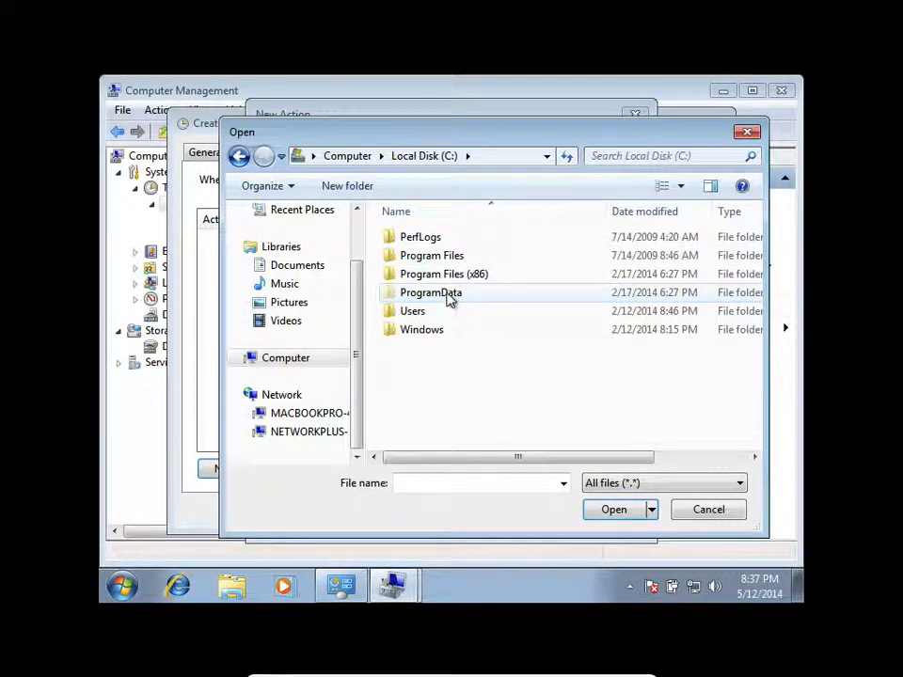
{"action": "double_click", "coordinate": [443, 258]}
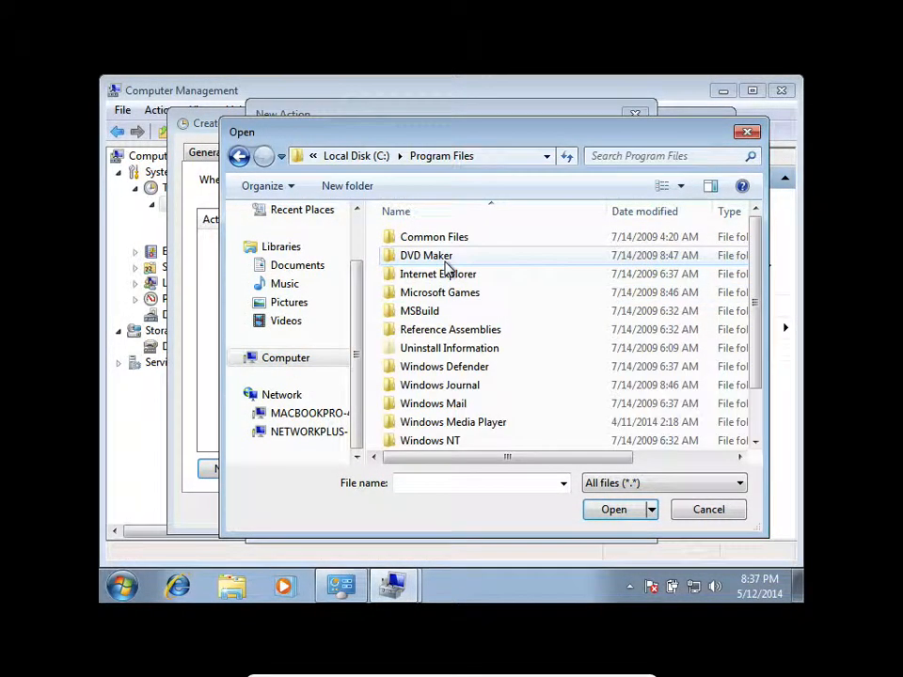
{"action": "double_click", "coordinate": [457, 422]}
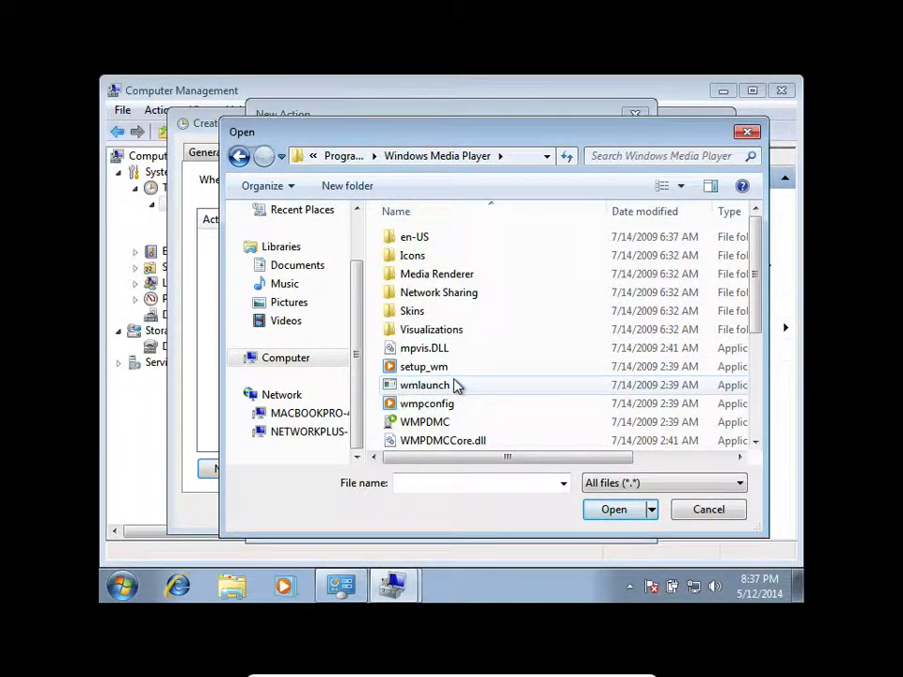
{"action": "scroll", "coordinate": [457, 383], "scroll_direction": "down", "scroll_amount": 3}
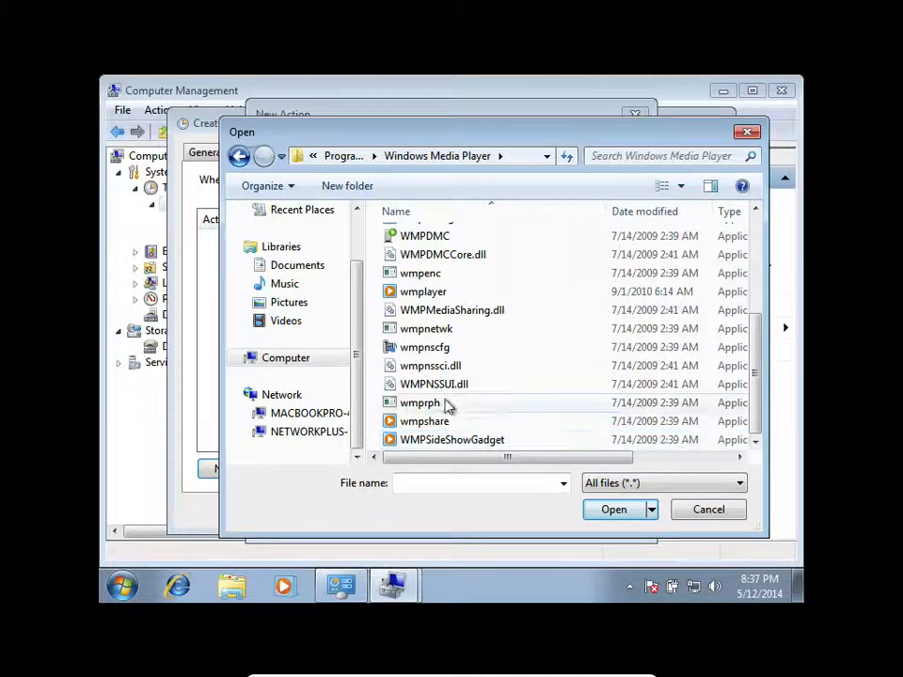
{"action": "left_click", "coordinate": [434, 291]}
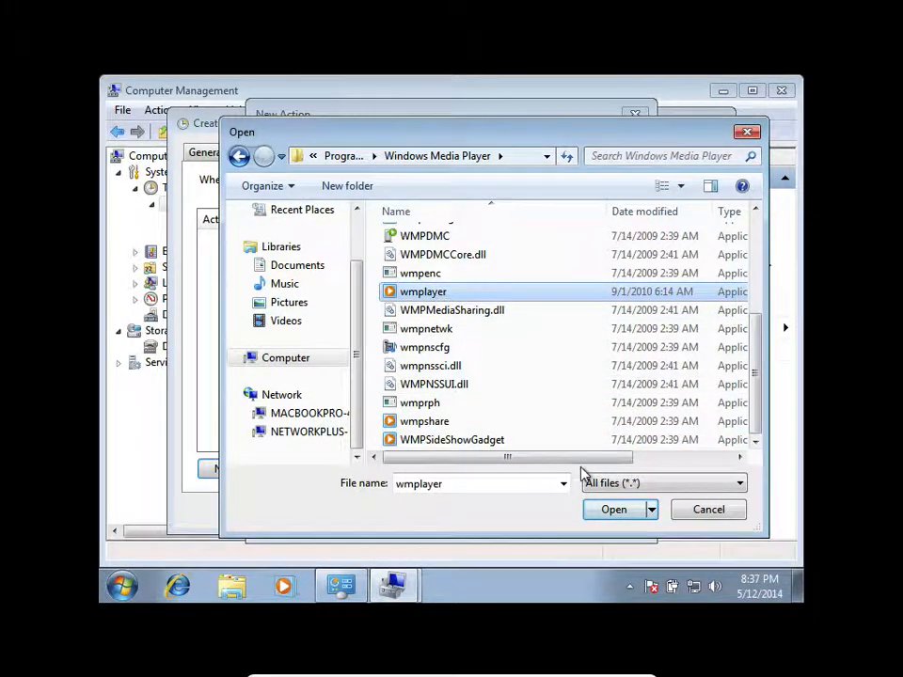
{"action": "left_click", "coordinate": [614, 510]}
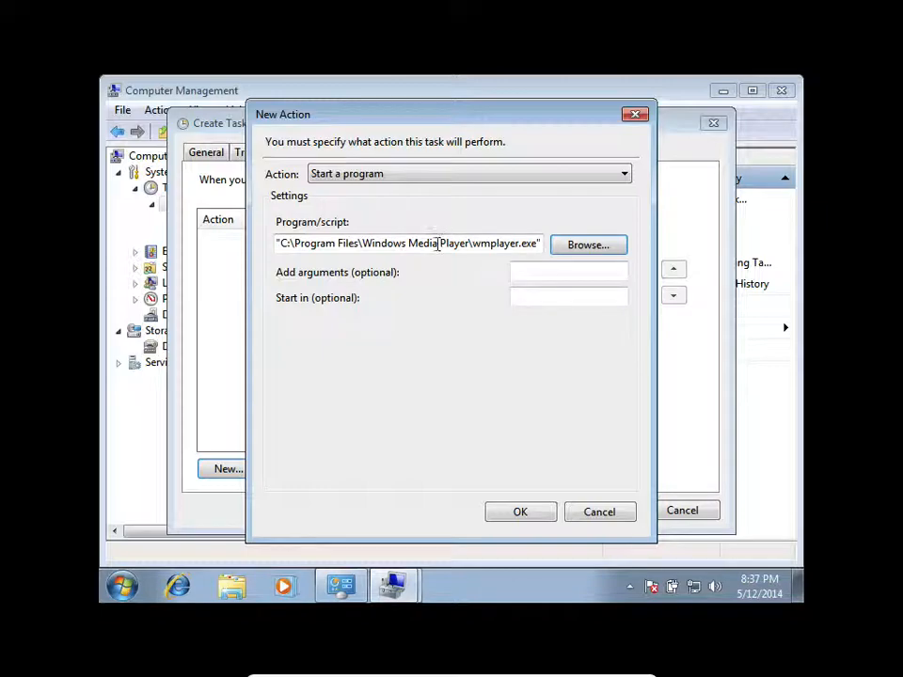
{"action": "left_click", "coordinate": [523, 512]}
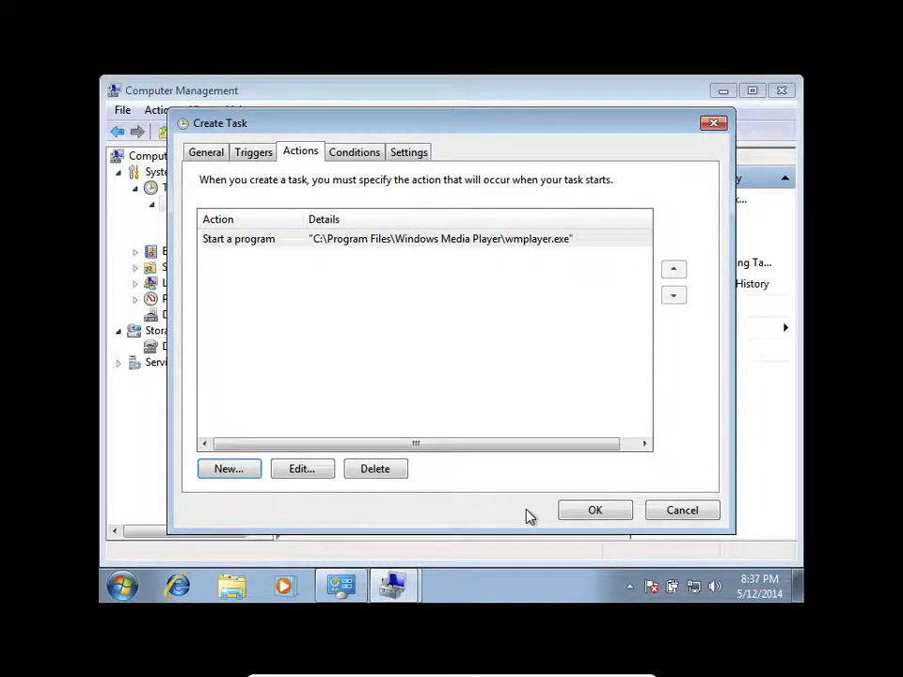
- Review the task's conditions and settings, keep the Do not start a new instance rule, and save the task
{"action": "left_click", "coordinate": [357, 153]}
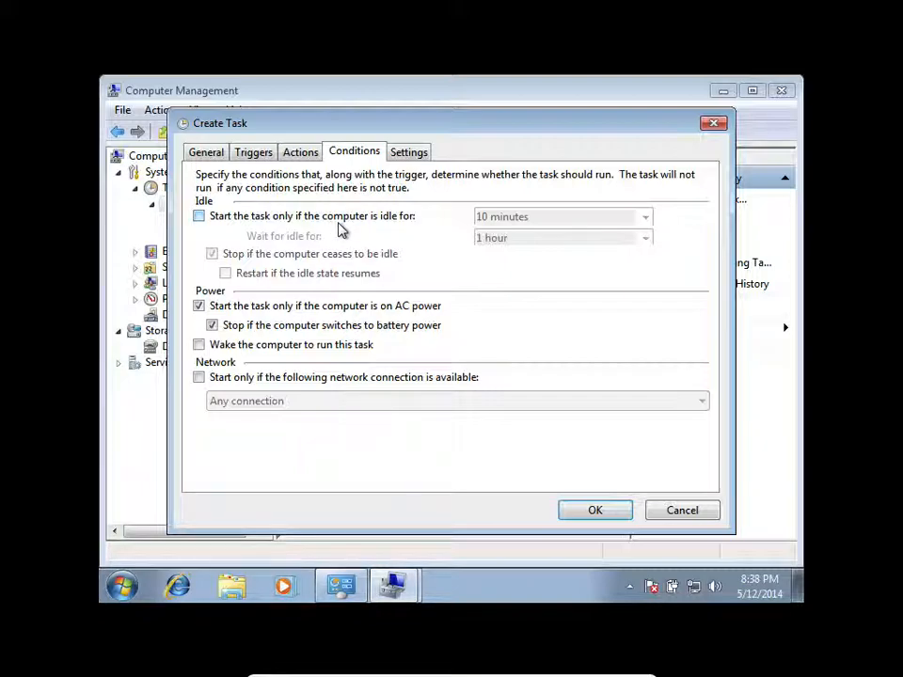
{"action": "left_click", "coordinate": [419, 155]}
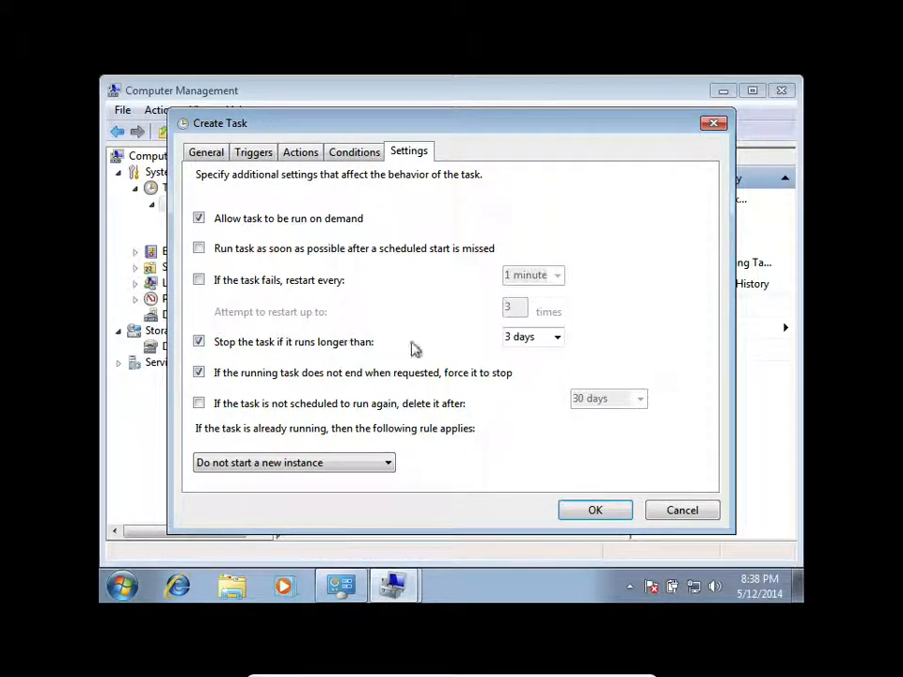
{"action": "left_click", "coordinate": [339, 461]}
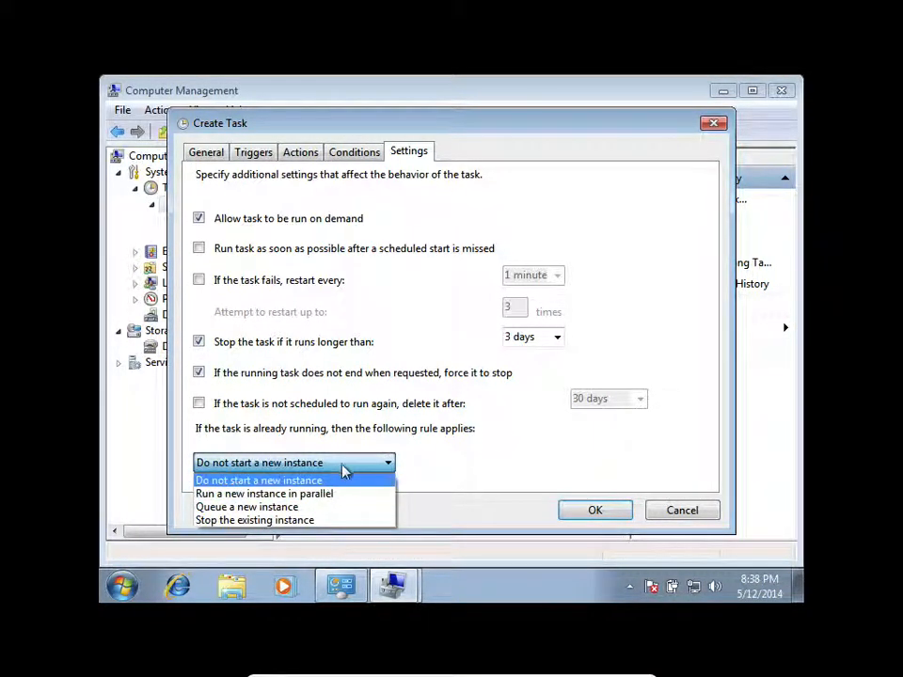
{"action": "left_click", "coordinate": [353, 473]}
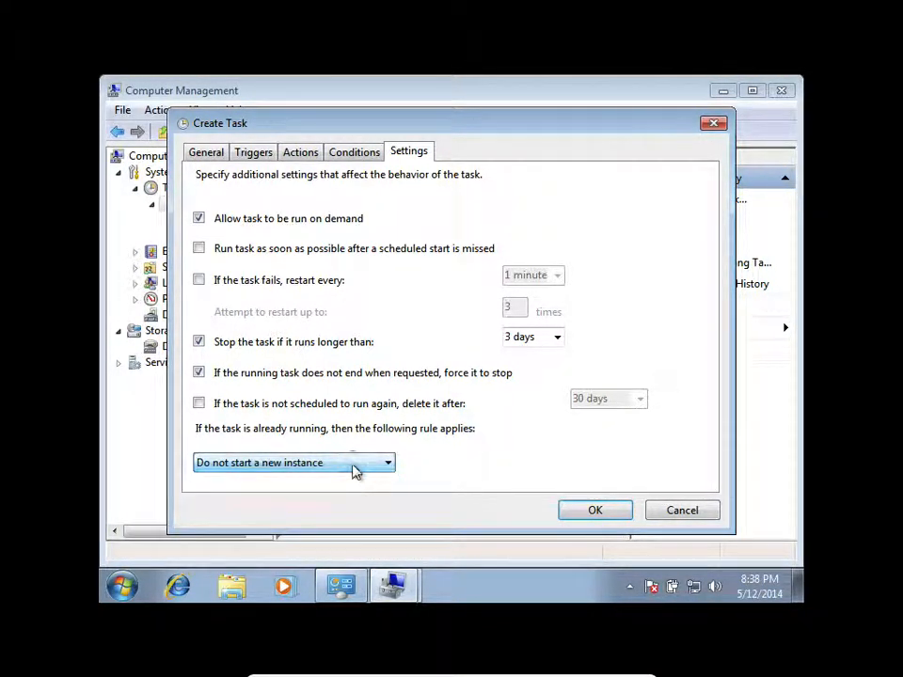
{"action": "left_click", "coordinate": [602, 510]}
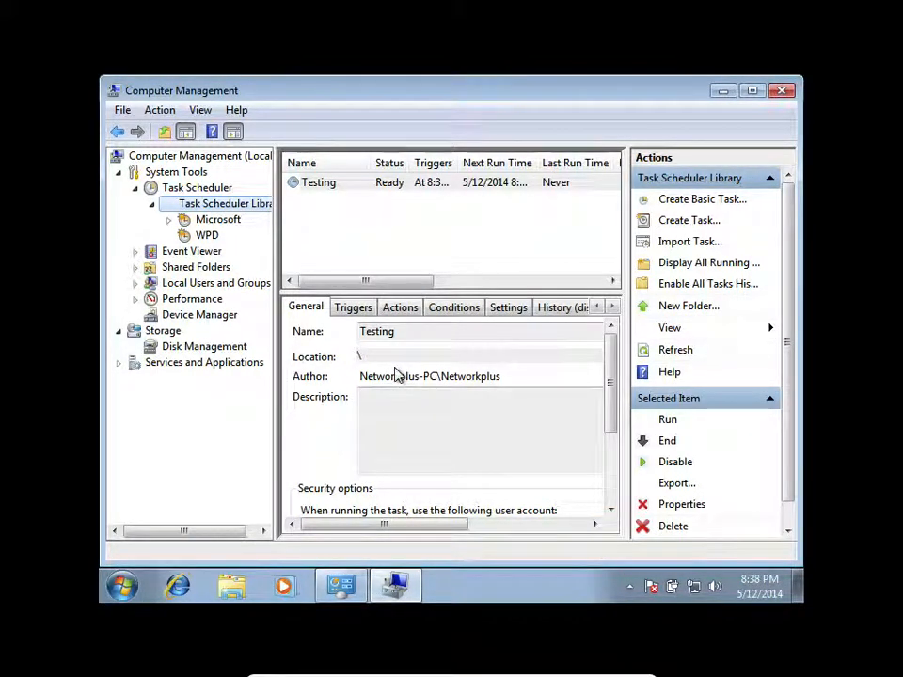
- Select the Testing task, widen the task list's Triggers column, and show the task's triggers
{"action": "left_click", "coordinate": [383, 184]}
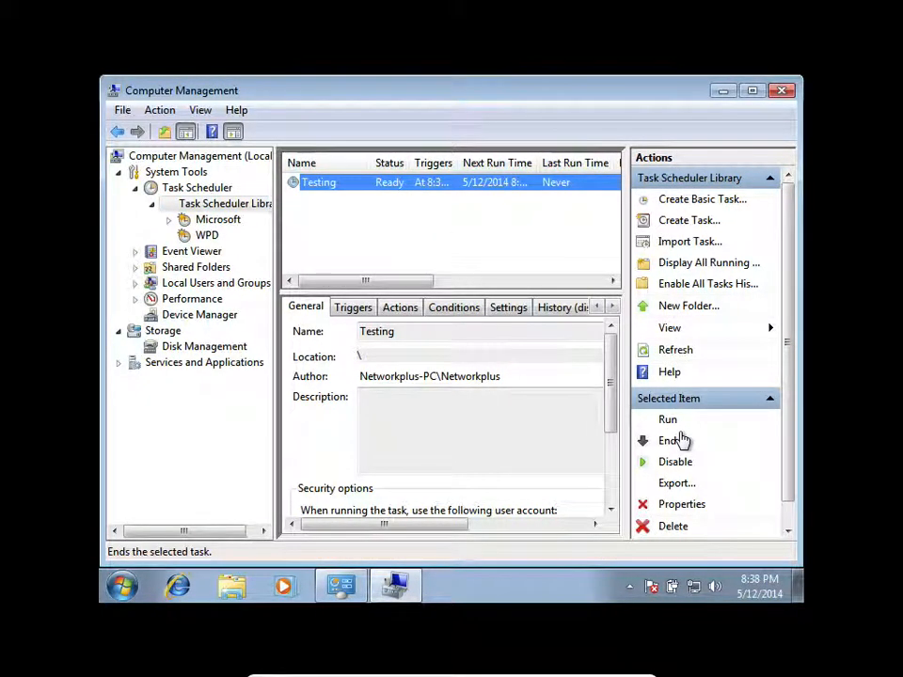
{"action": "left_click", "coordinate": [721, 91]}
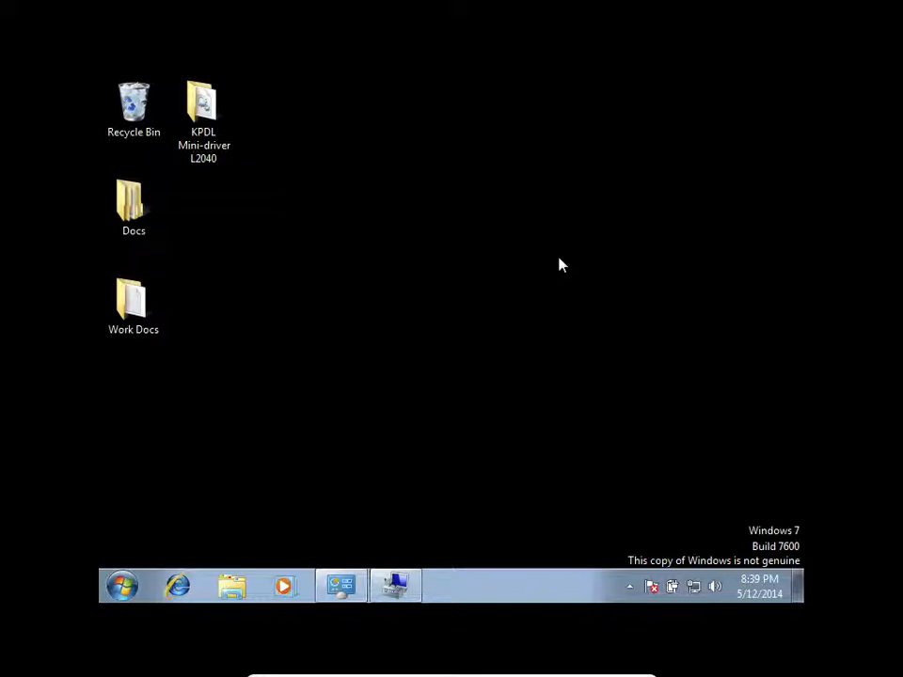
{"action": "left_click", "coordinate": [345, 593]}
{"action": "left_click", "coordinate": [344, 592]}
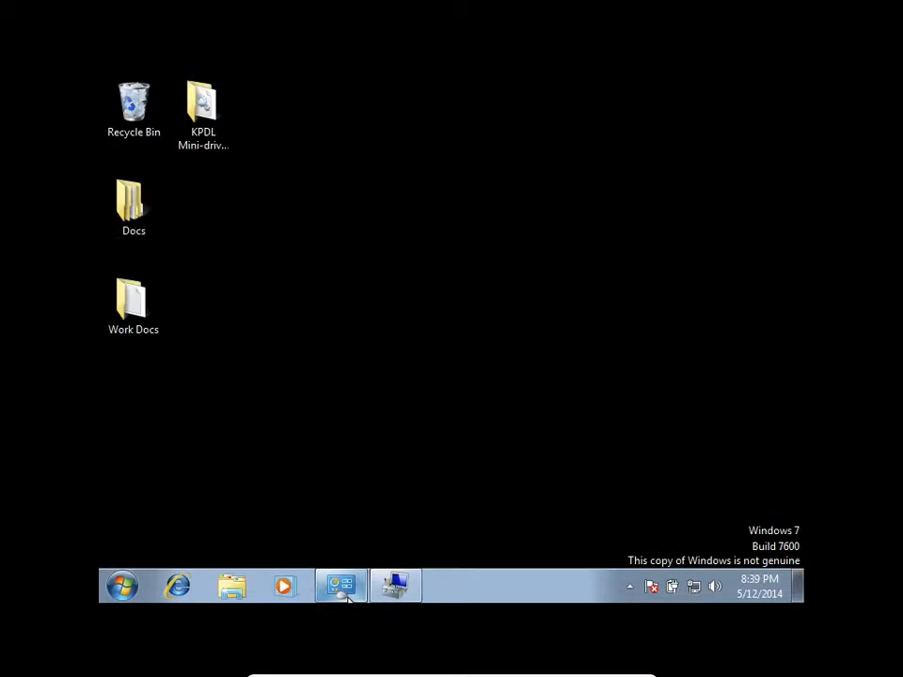
{"action": "left_click", "coordinate": [409, 593]}
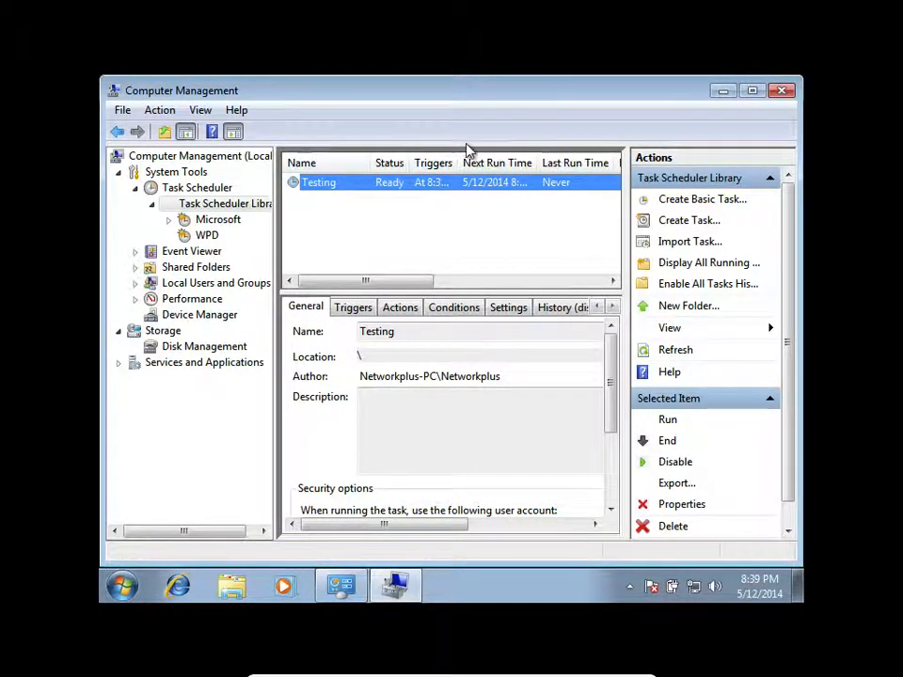
{"action": "left_click_drag", "start_coordinate": [460, 156], "coordinate": [536, 163]}
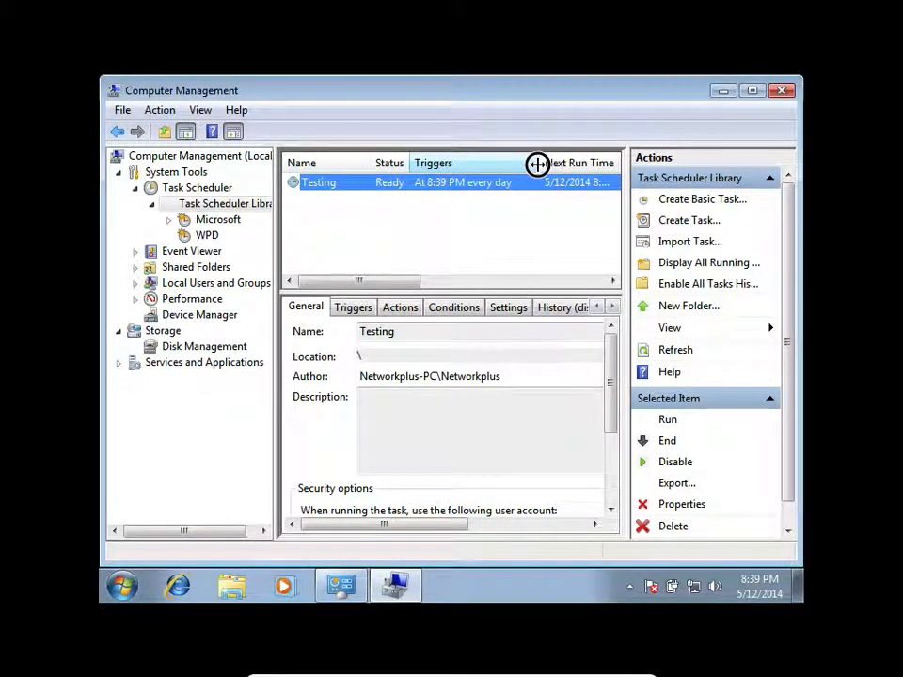
{"action": "left_click", "coordinate": [352, 311]}
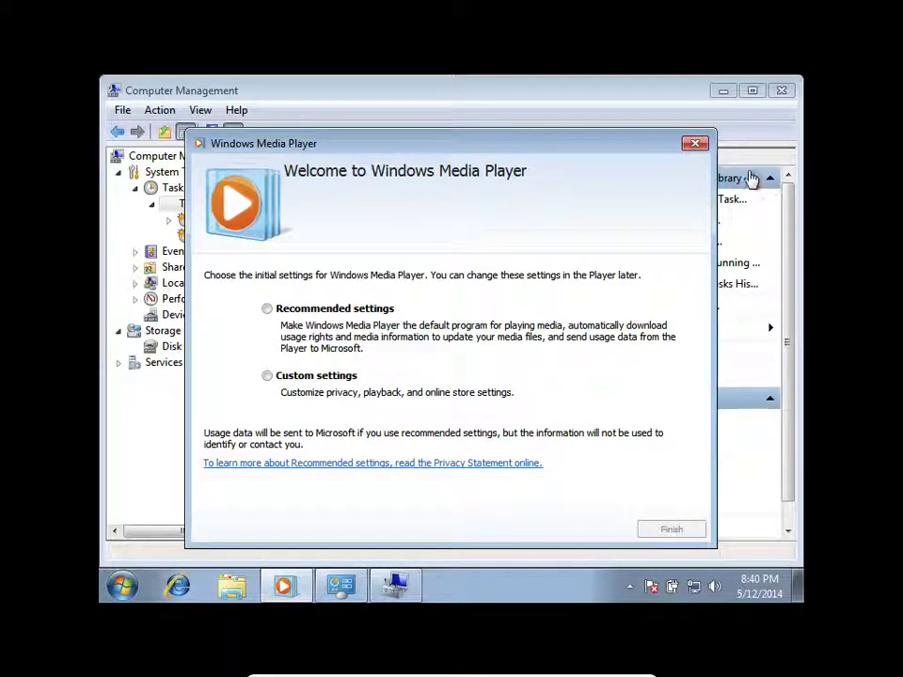
- Review the Testing task's actions, history and settings, refreshing the task list
{"action": "left_click", "coordinate": [695, 142]}
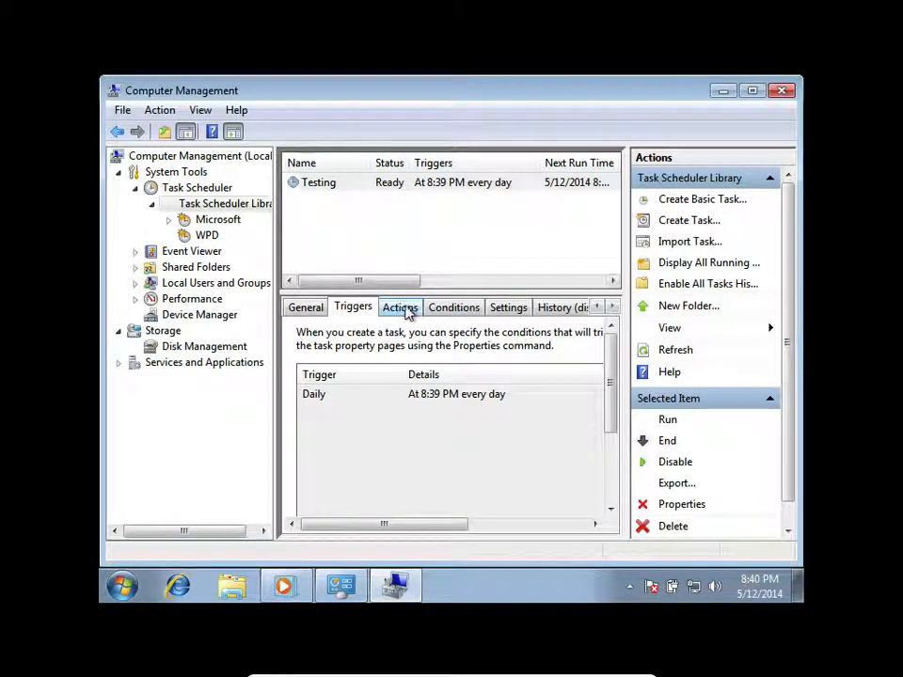
{"action": "left_click", "coordinate": [404, 310]}
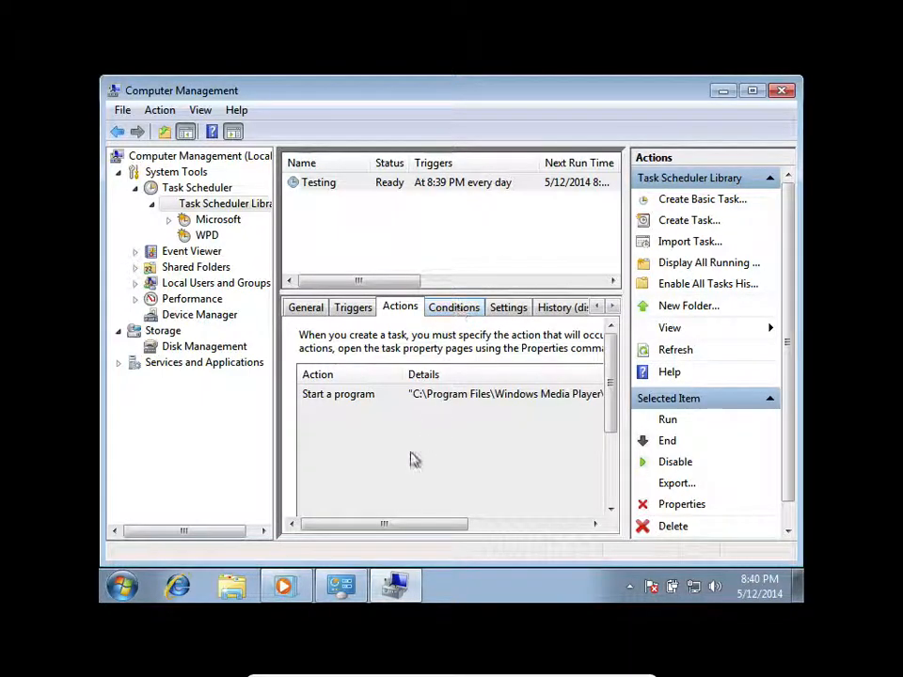
{"action": "left_click_drag", "start_coordinate": [424, 523], "coordinate": [541, 526]}
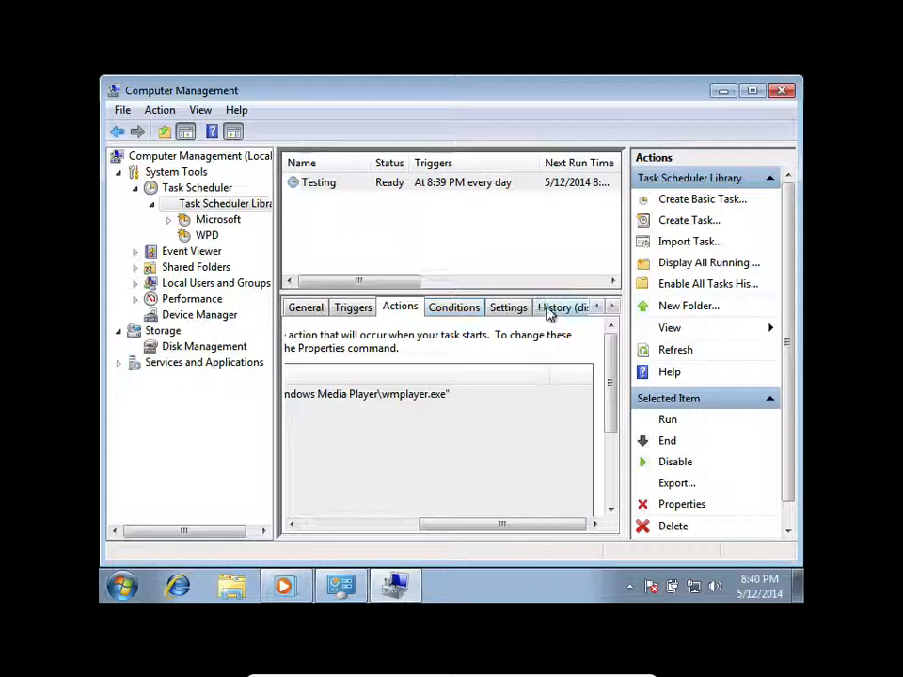
{"action": "left_click", "coordinate": [551, 311]}
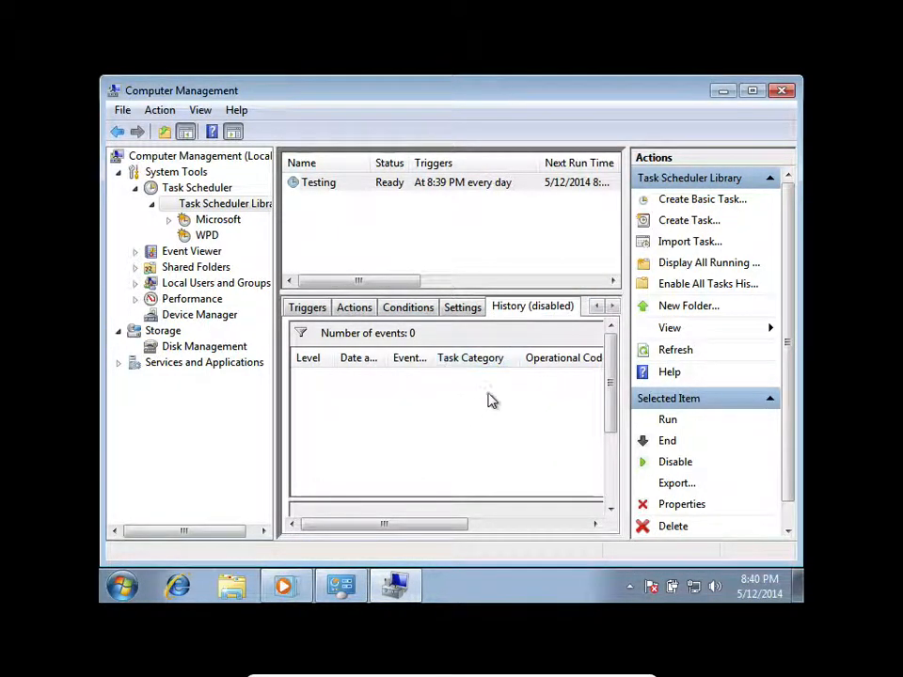
{"action": "left_click", "coordinate": [679, 351]}
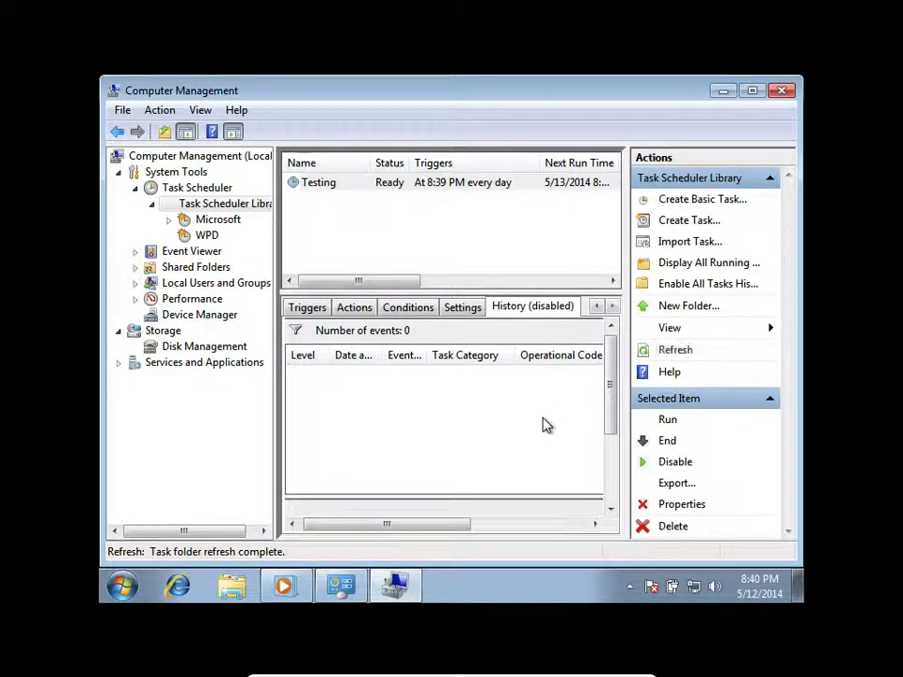
{"action": "left_click", "coordinate": [462, 308]}
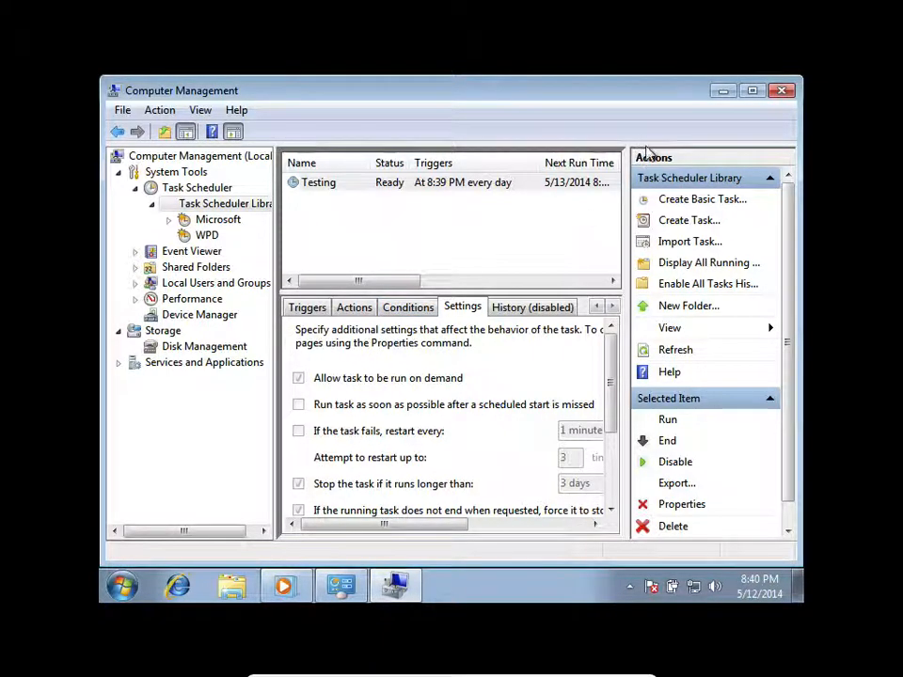
- Minimize Computer Management and close the Windows Media Player welcome window
{"action": "left_click", "coordinate": [720, 97]}
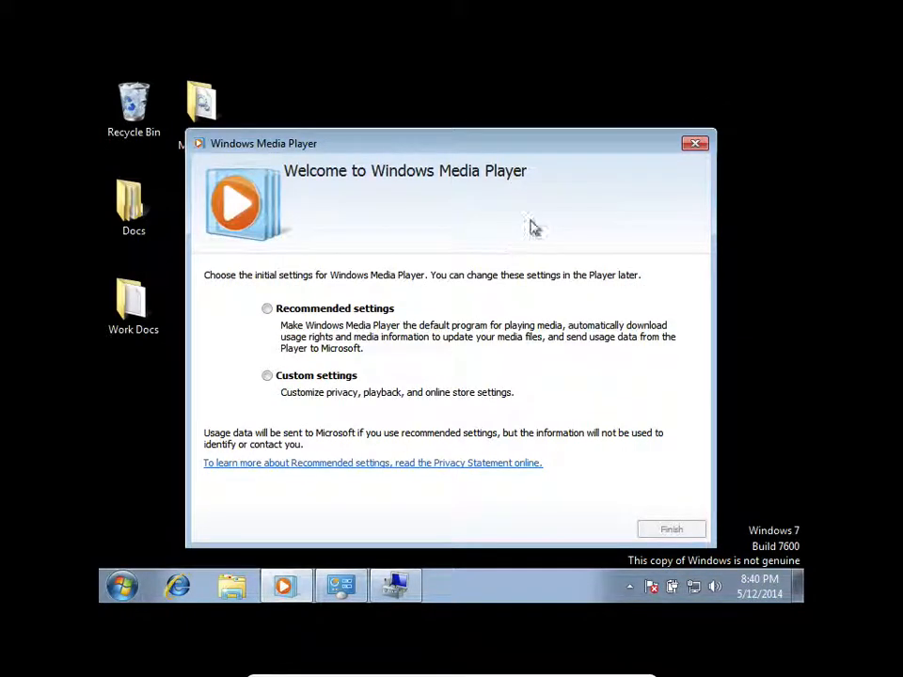
{"action": "left_click", "coordinate": [693, 145]}
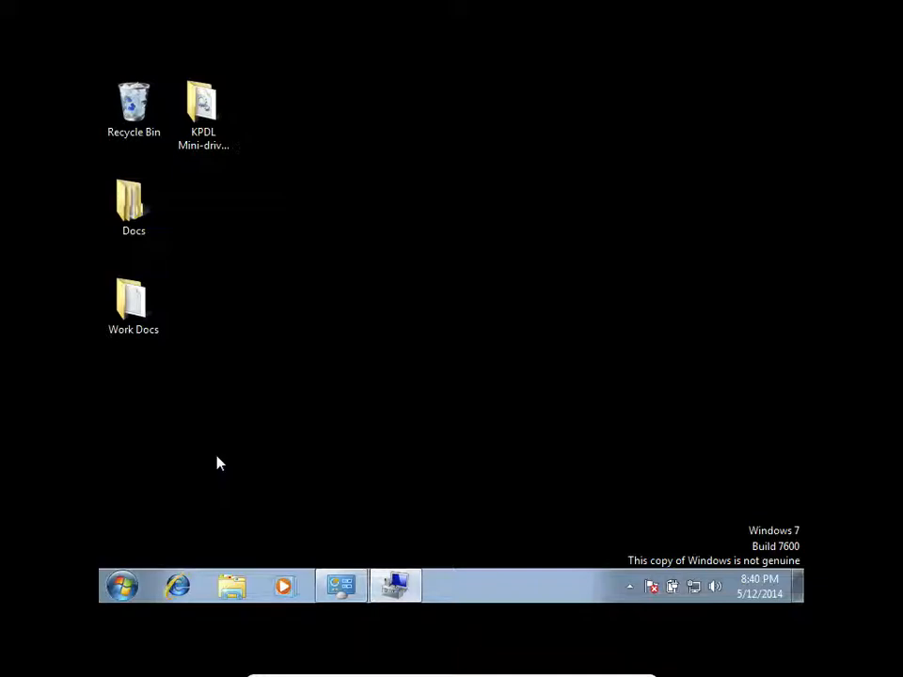
- Open Local Disk (C:) in Windows Explorer
{"action": "left_click", "coordinate": [248, 592]}
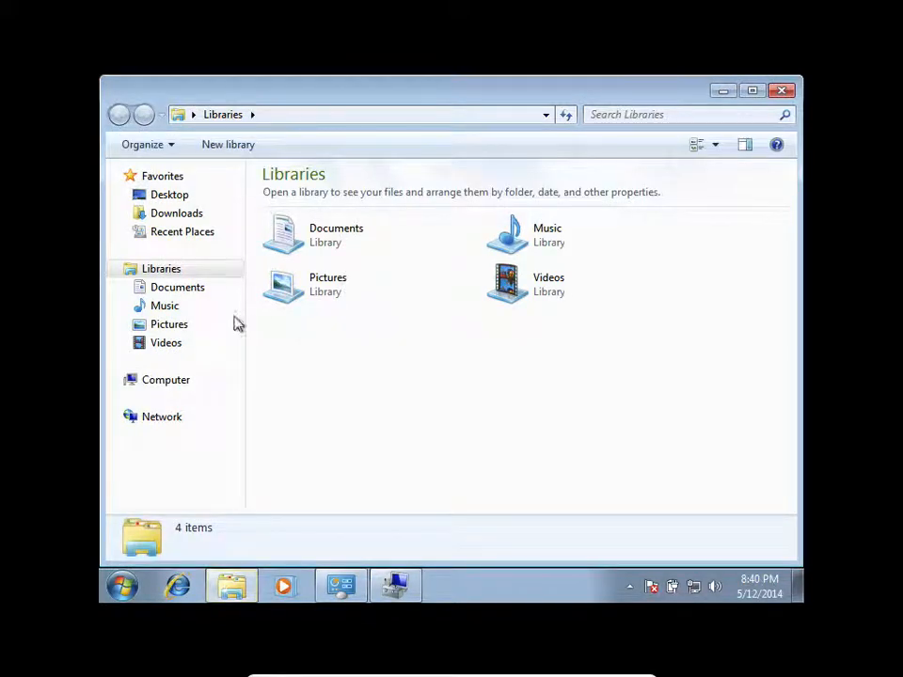
{"action": "left_click", "coordinate": [156, 380]}
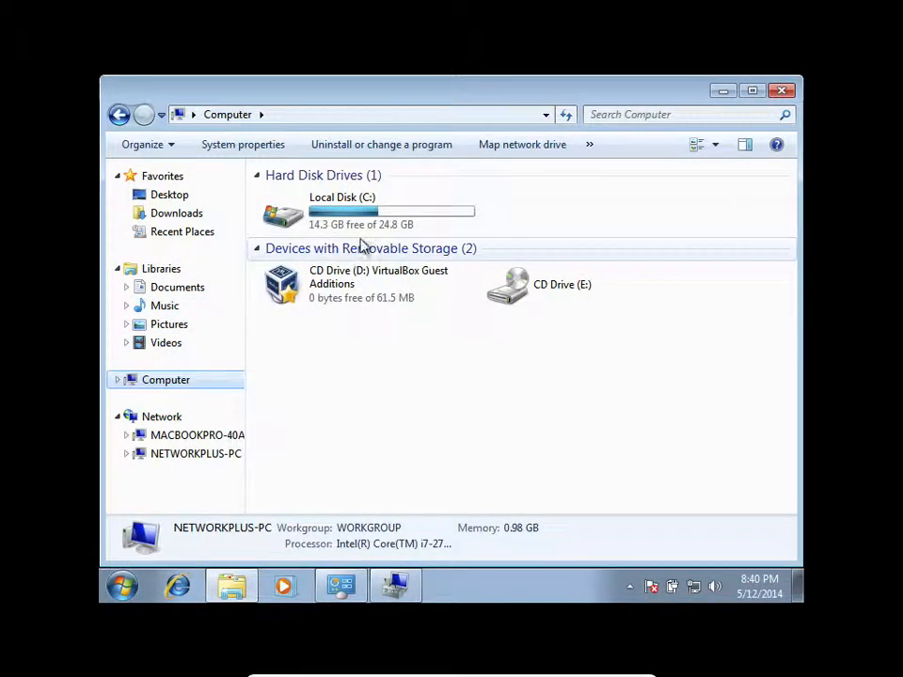
{"action": "double_click", "coordinate": [365, 226]}
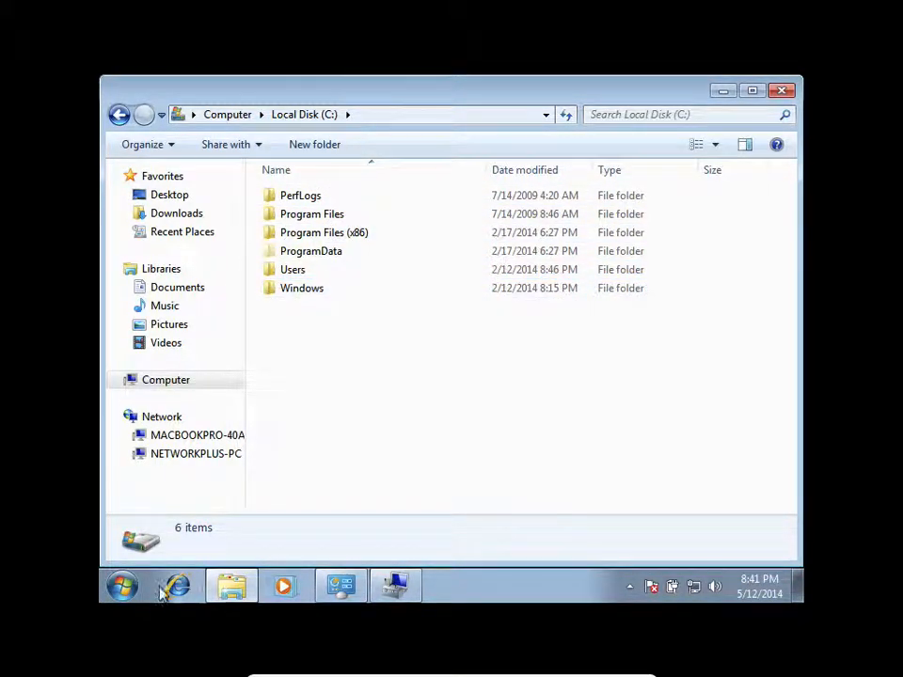
- Search for cmd and open the command prompt as administrator, allowing it to make changes to the computer
{"action": "left_click", "coordinate": [114, 593]}
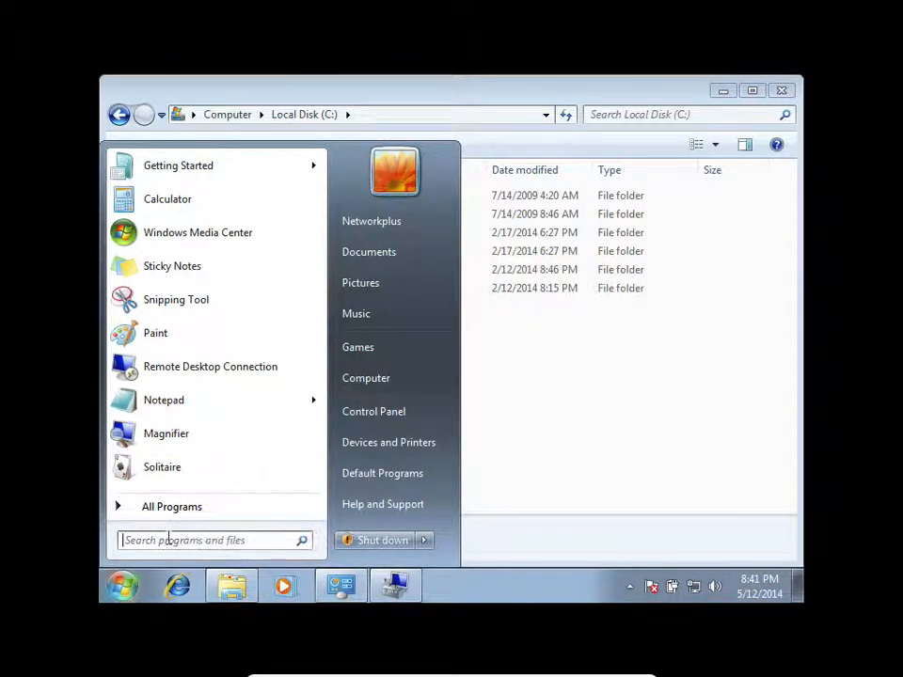
{"action": "type", "text": "cmd"}
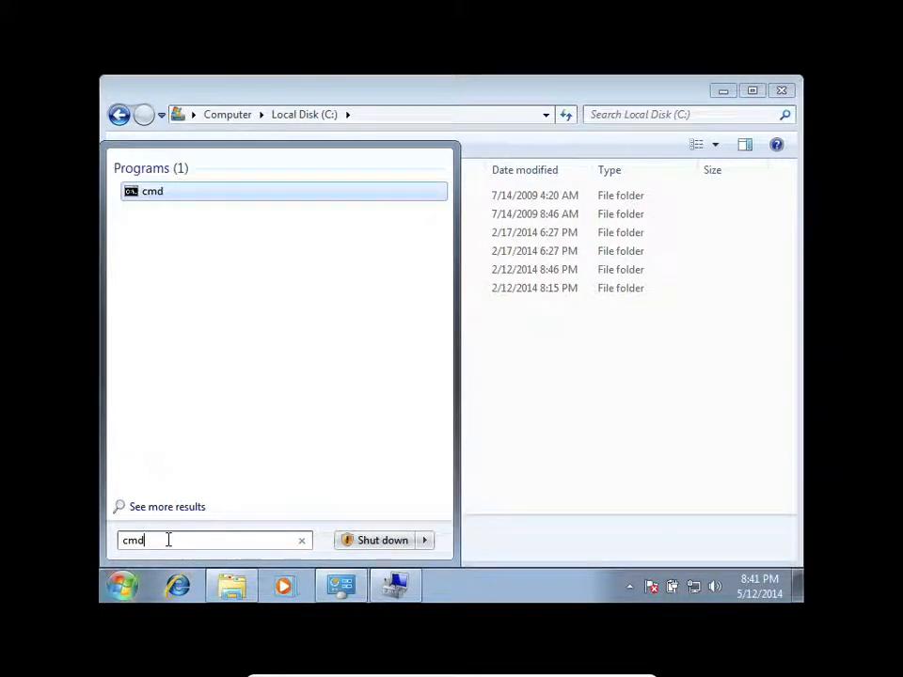
{"action": "right_click", "coordinate": [161, 197]}
{"action": "left_click", "coordinate": [235, 225]}
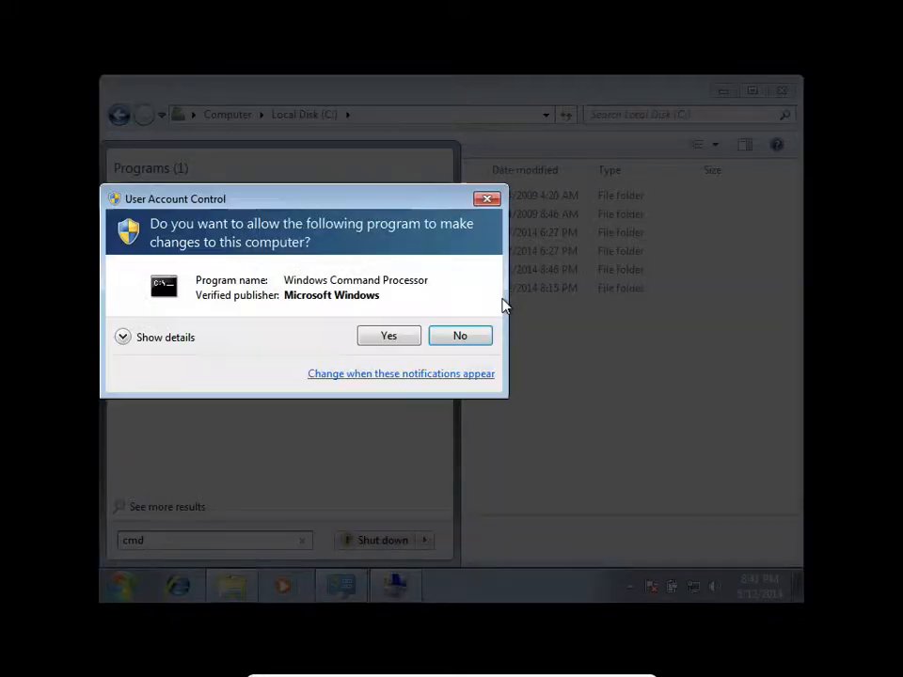
{"action": "left_click", "coordinate": [386, 334]}
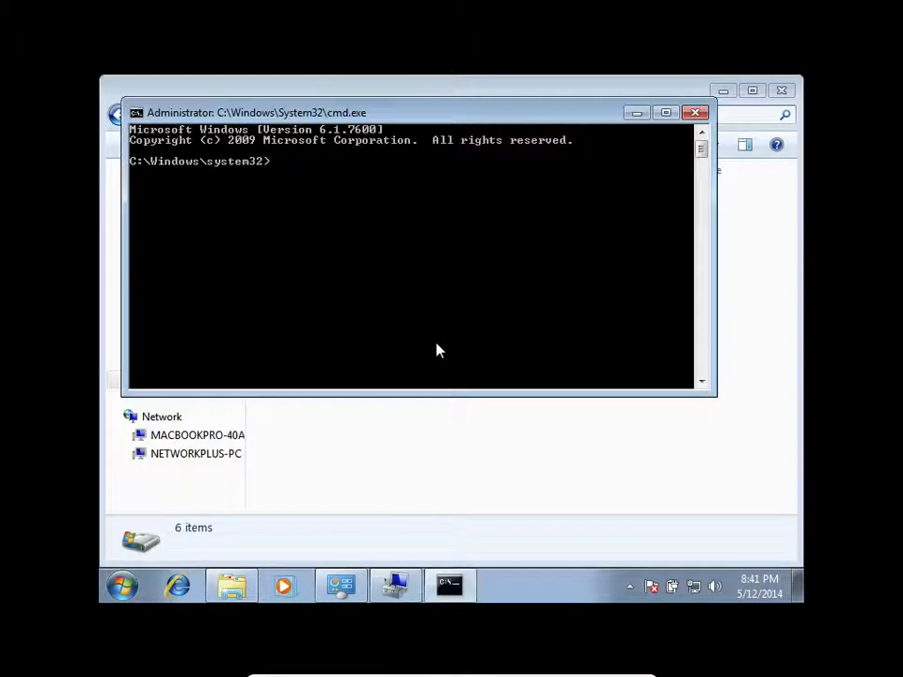
- Run c: in the command prompt and try to change to the networkplus directory with cd networkplus
{"action": "type", "text": "c"}
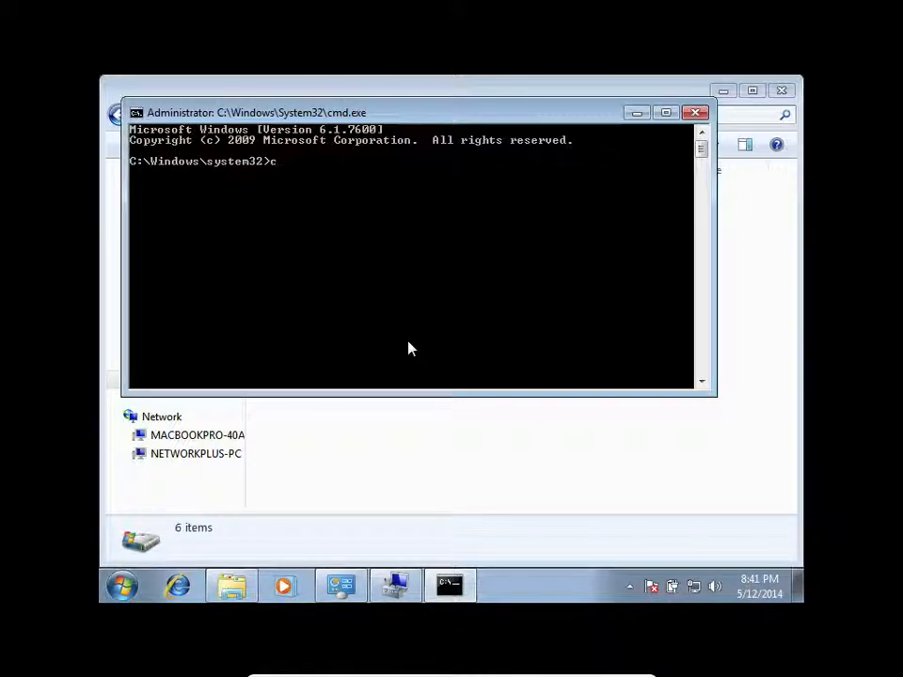
{"action": "type", "text": ":"}
{"action": "key", "text": "Return"}
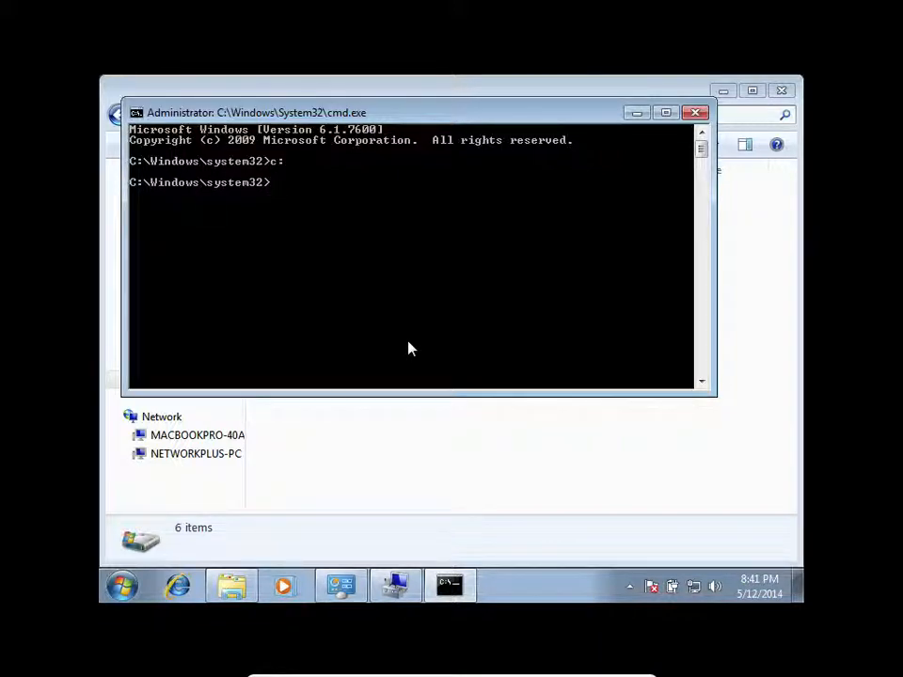
{"action": "type", "text": "cd networkpl"}
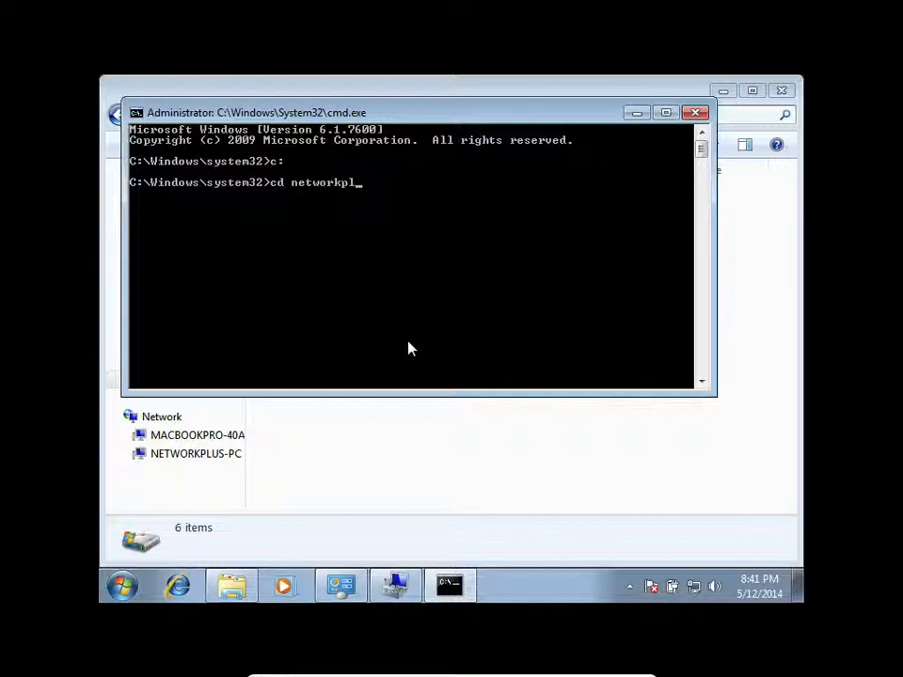
{"action": "type", "text": "us"}
{"action": "key", "text": "Return"}
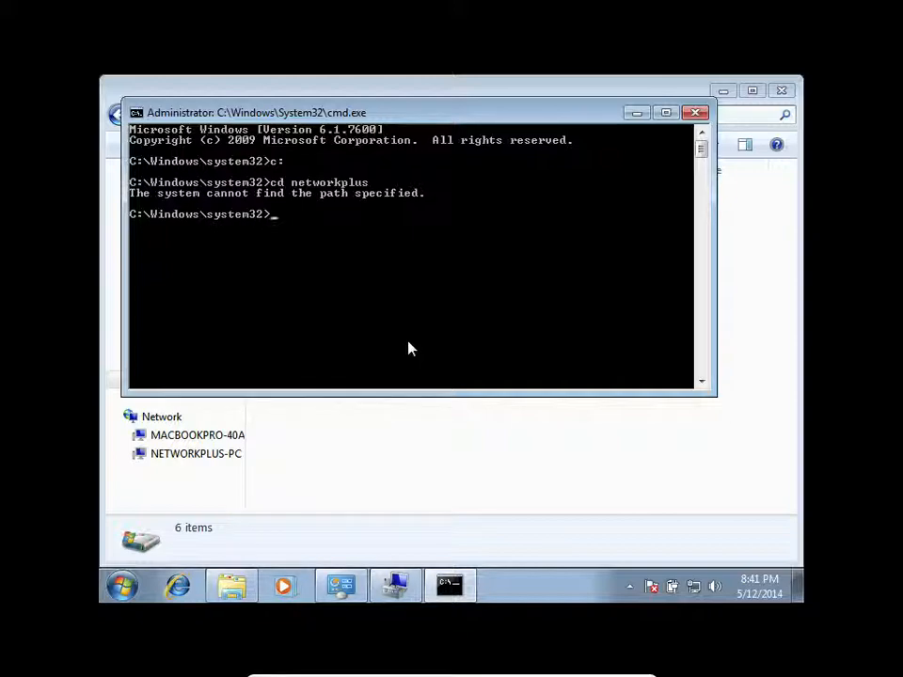
- Try to reach the networkplus directory with the single command c: cd networkplus
{"action": "type", "text": "c"}
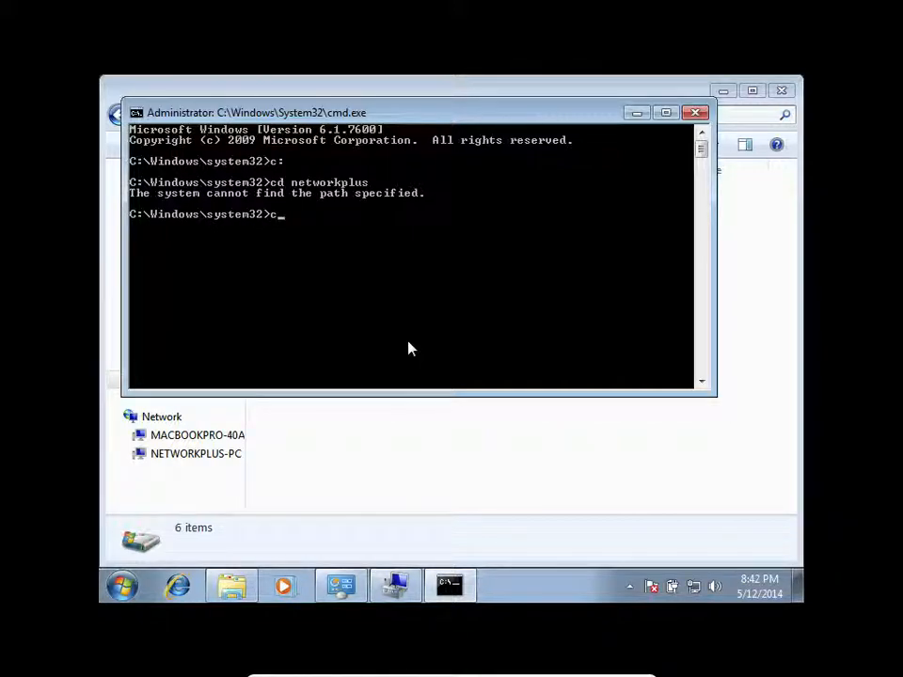
{"action": "type", "text": "d c"}
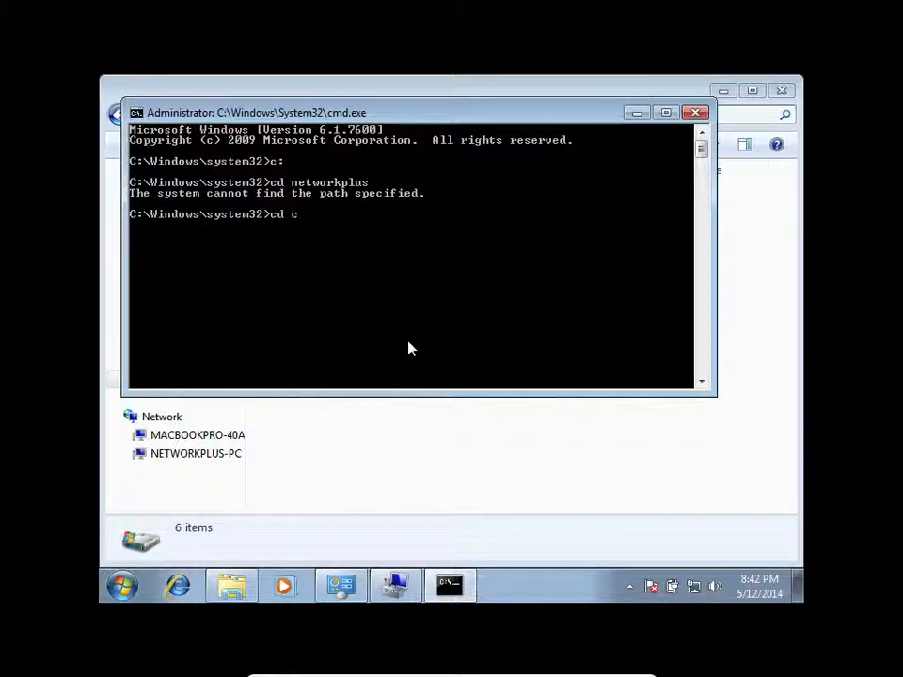
{"action": "key", "text": "BackSpace"}
{"action": "key", "text": "BackSpace"}
{"action": "type", "text": "c: cd"}
{"action": "type", "text": "networkplus"}
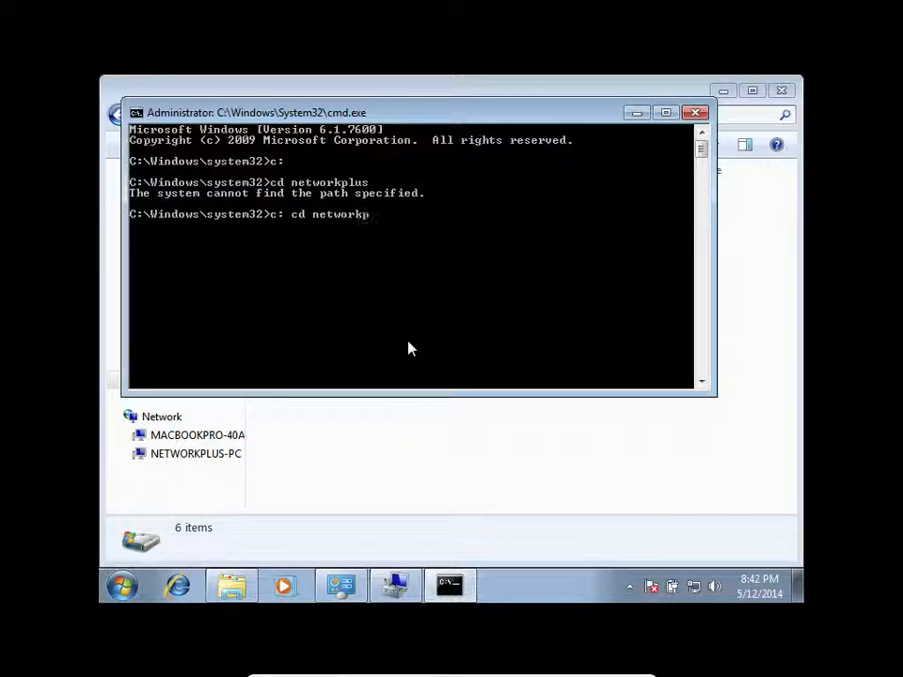
{"action": "key", "text": "Return"}
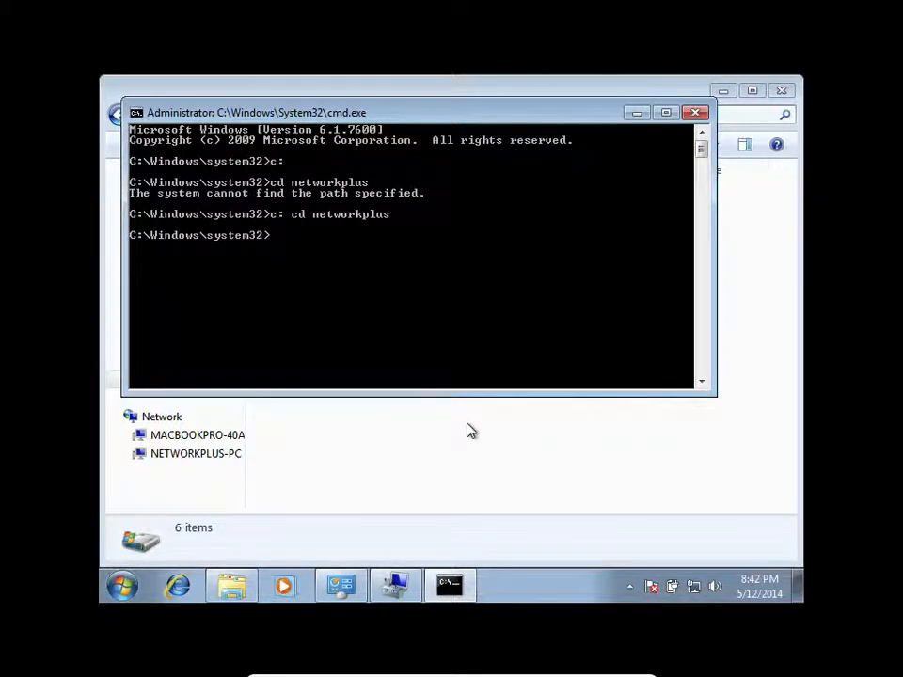
- Switch to Windows Explorer, refresh Local Disk (C:), and reopen the drive from Computer
{"action": "left_click", "coordinate": [439, 494]}
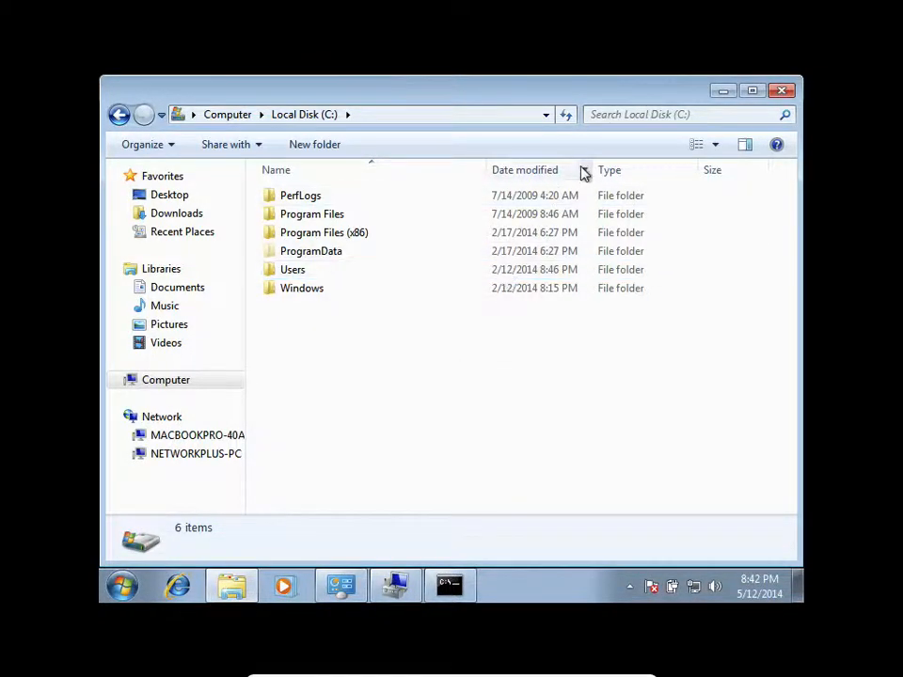
{"action": "left_click", "coordinate": [566, 116]}
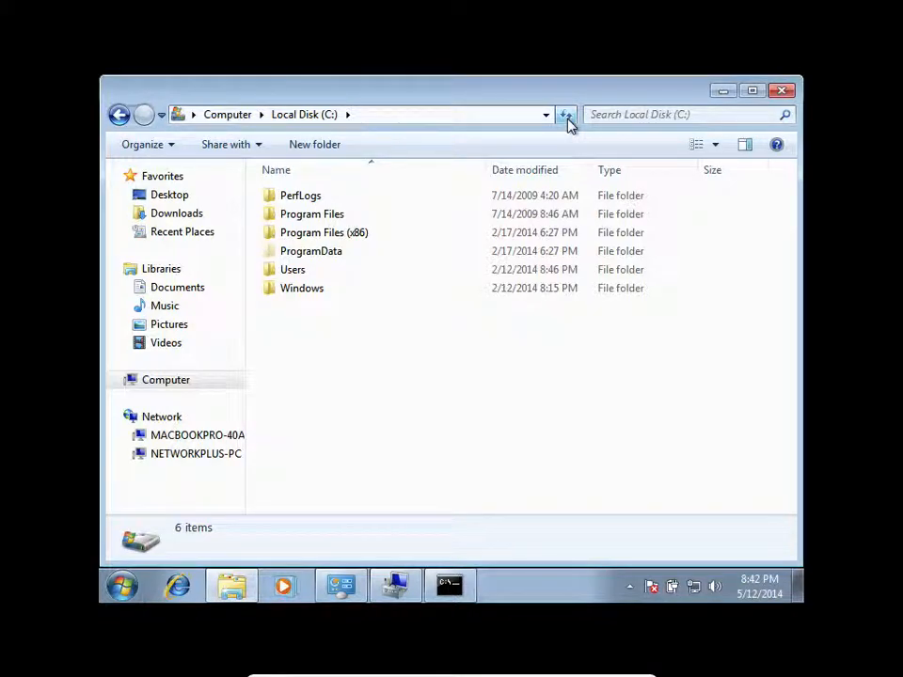
{"action": "left_click", "coordinate": [566, 116]}
{"action": "left_click", "coordinate": [302, 114]}
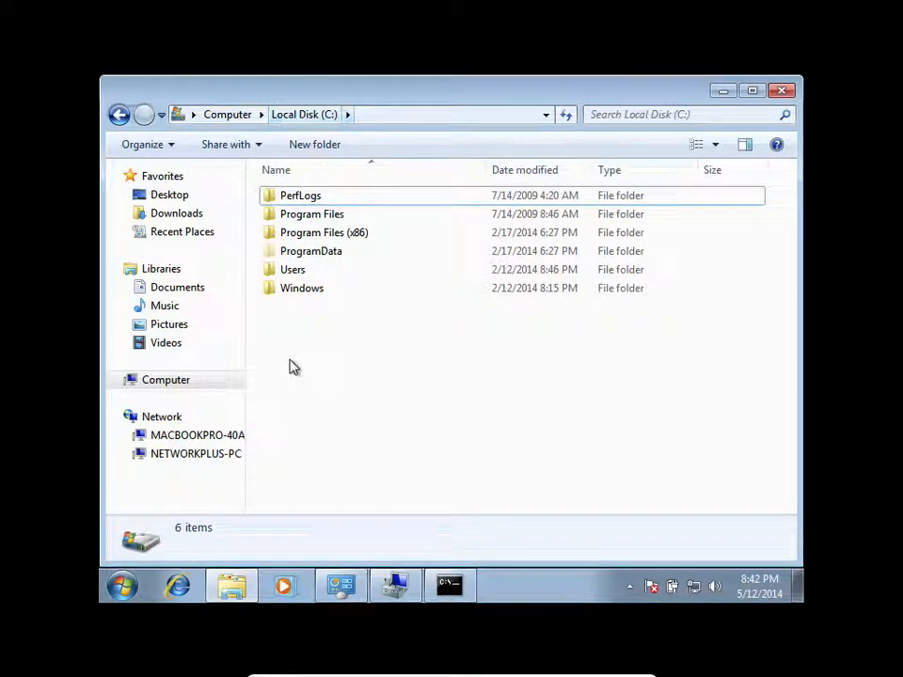
{"action": "left_click", "coordinate": [174, 384]}
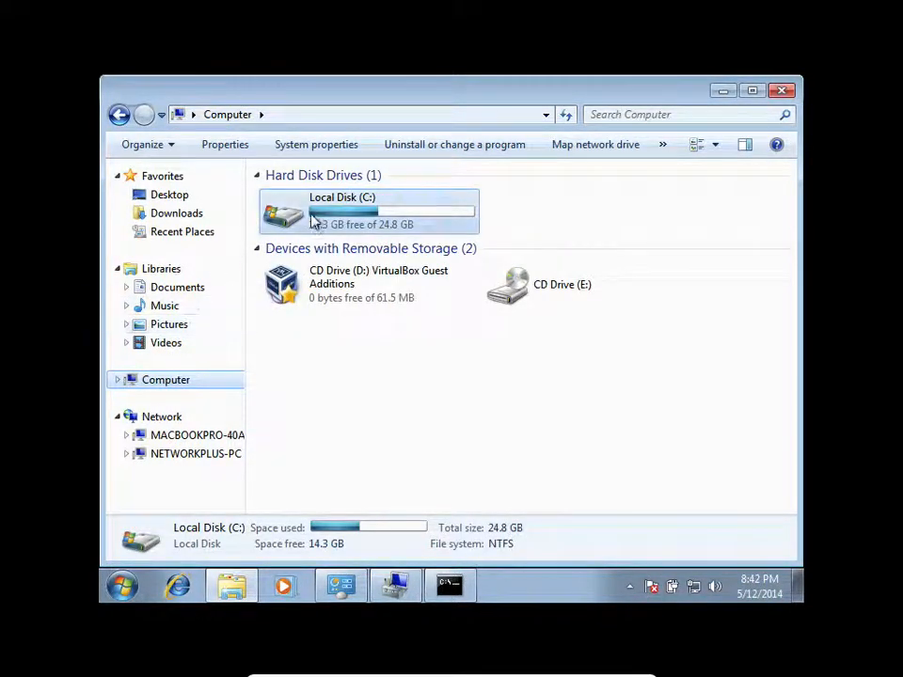
{"action": "double_click", "coordinate": [327, 210]}
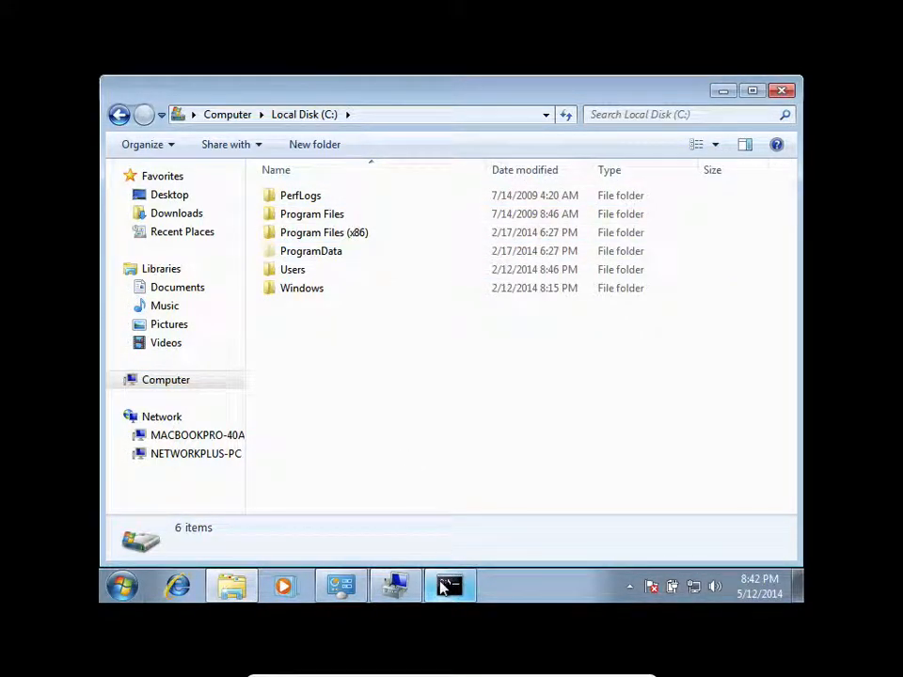
- Switch to the command prompt, run c:, and list the current directory's contents with dir
{"action": "mouse_move", "coordinate": [444, 585]}
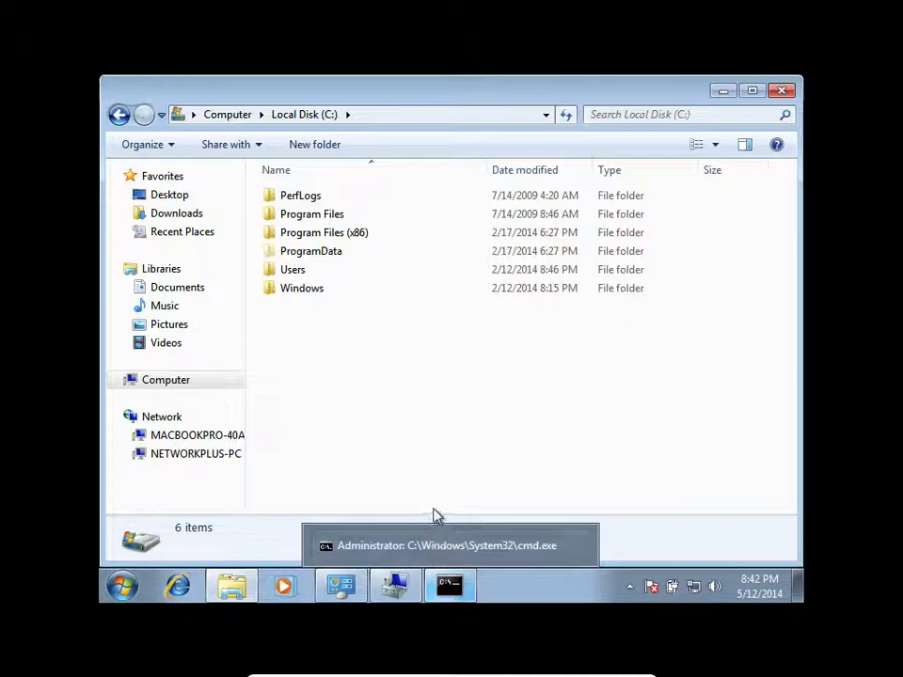
{"action": "left_click", "coordinate": [448, 586]}
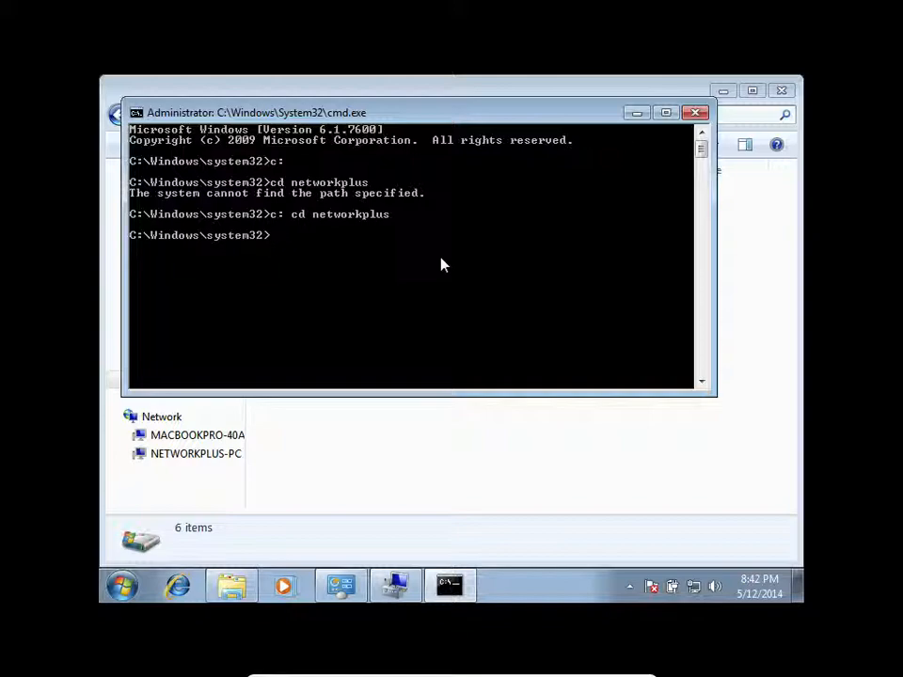
{"action": "type", "text": "c:dir"}
{"action": "key", "text": "BackSpace"}
{"action": "key", "text": "BackSpace"}
{"action": "key", "text": "BackSpace"}
{"action": "key", "text": "BackSpace"}
{"action": "key", "text": "BackSpace"}
{"action": "type", "text": "c:"}
{"action": "key", "text": "Return"}
{"action": "type", "text": "dir"}
{"action": "key", "text": "Return"}
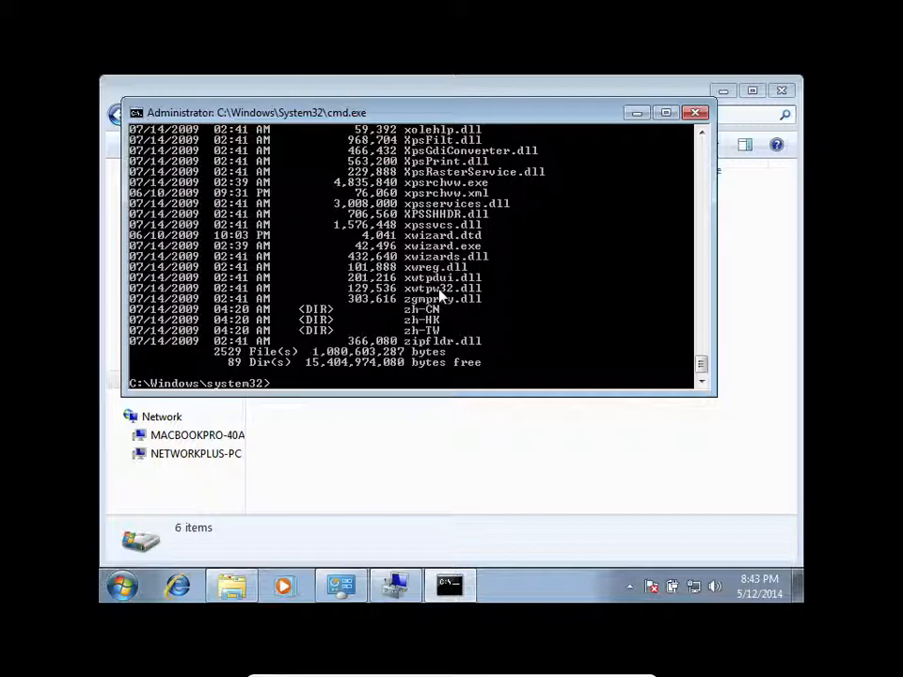
- Look through the directory listing, and refresh Local Disk (C:) in Windows Explorer to check its folders
{"action": "scroll", "coordinate": [439, 297], "scroll_direction": "up", "scroll_amount": 20}
{"action": "scroll", "coordinate": [439, 296], "scroll_direction": "up", "scroll_amount": 15}
{"action": "scroll", "coordinate": [439, 297], "scroll_direction": "up", "scroll_amount": 9}
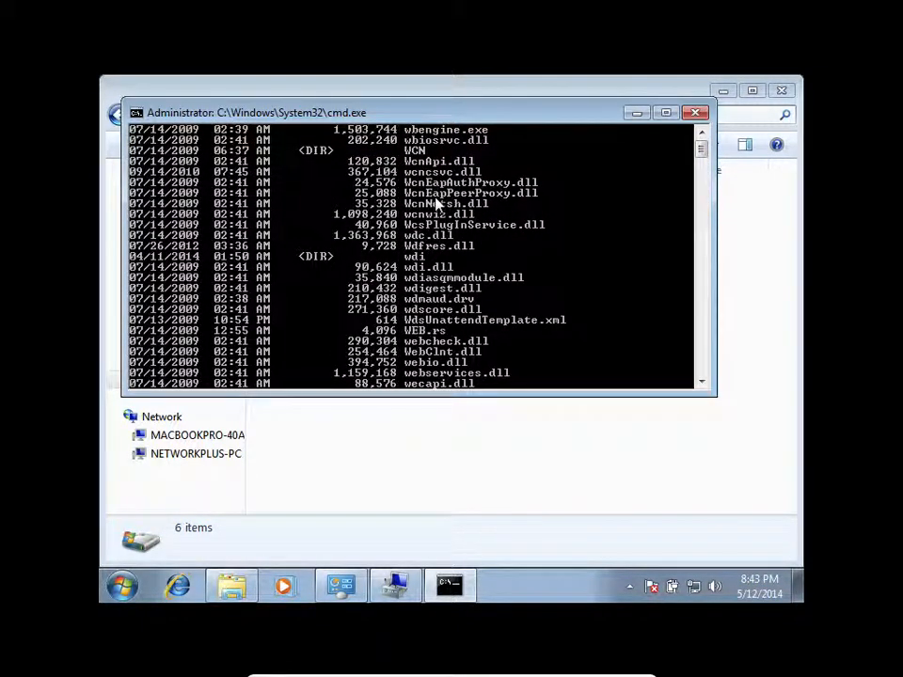
{"action": "scroll", "coordinate": [436, 202], "scroll_direction": "down", "scroll_amount": 20}
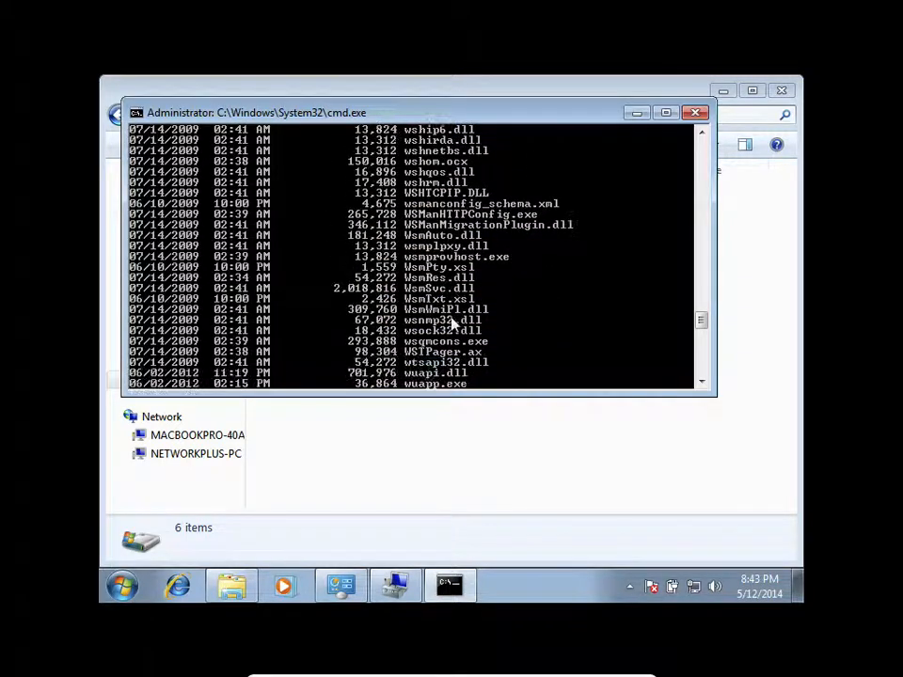
{"action": "scroll", "coordinate": [451, 322], "scroll_direction": "down", "scroll_amount": 5}
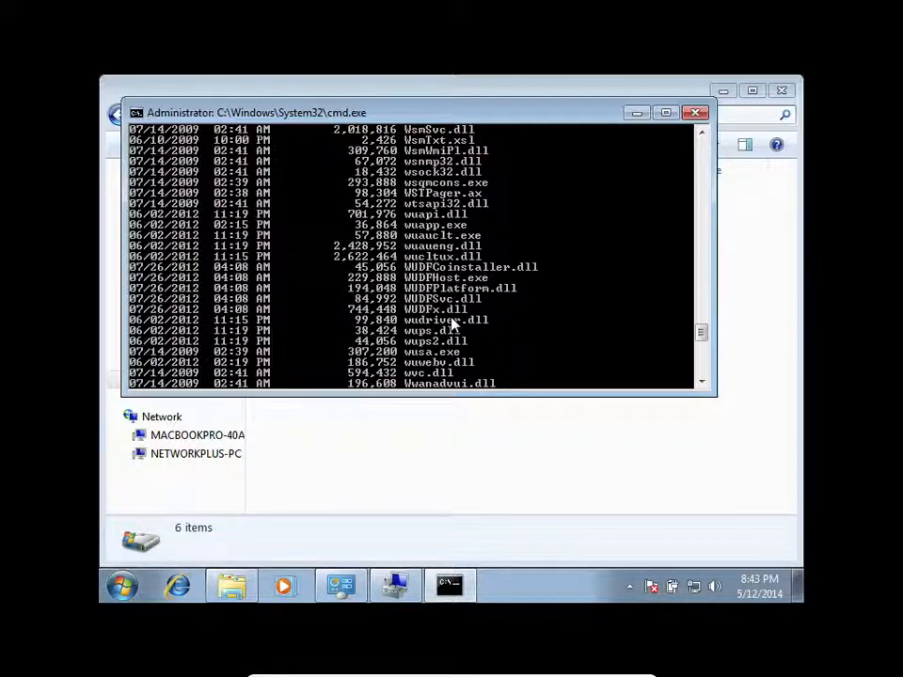
{"action": "scroll", "coordinate": [454, 323], "scroll_direction": "up", "scroll_amount": 15}
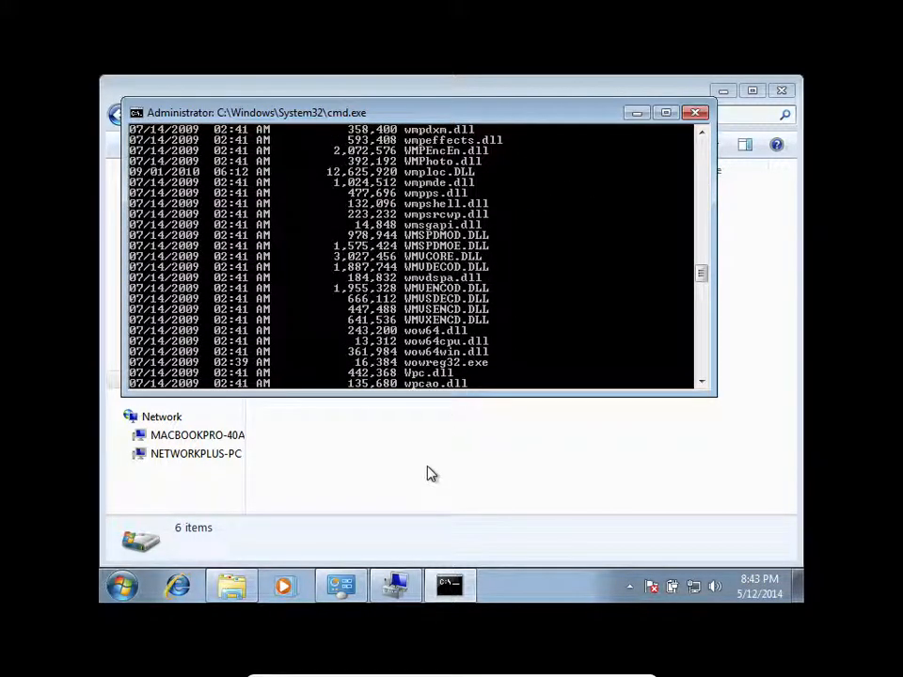
{"action": "left_click", "coordinate": [427, 473]}
{"action": "left_click", "coordinate": [564, 114]}
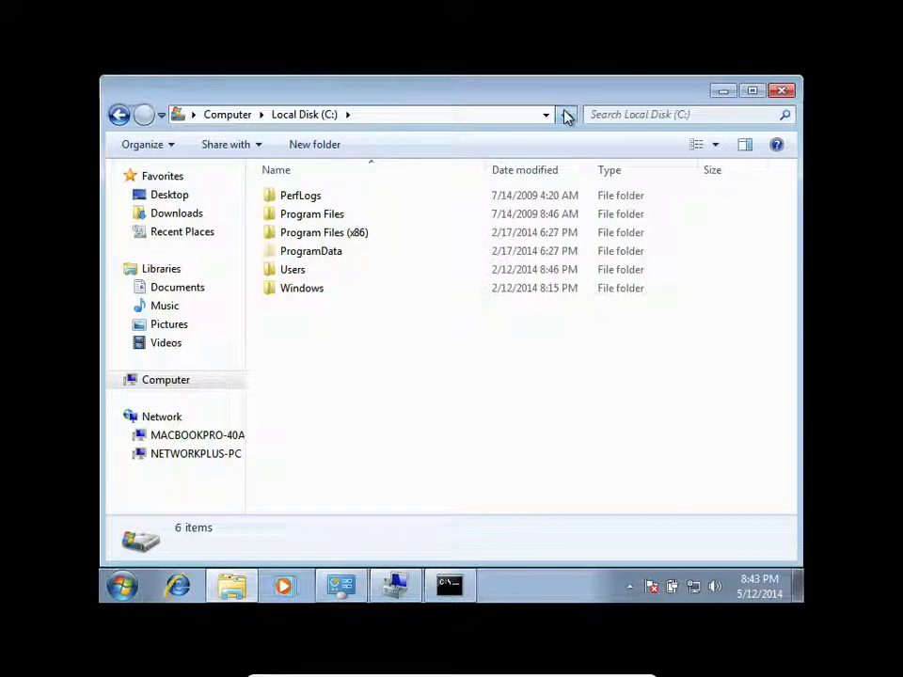
{"action": "left_click", "coordinate": [403, 116]}
{"action": "left_click", "coordinate": [400, 114]}
{"action": "type", "text": "n"}
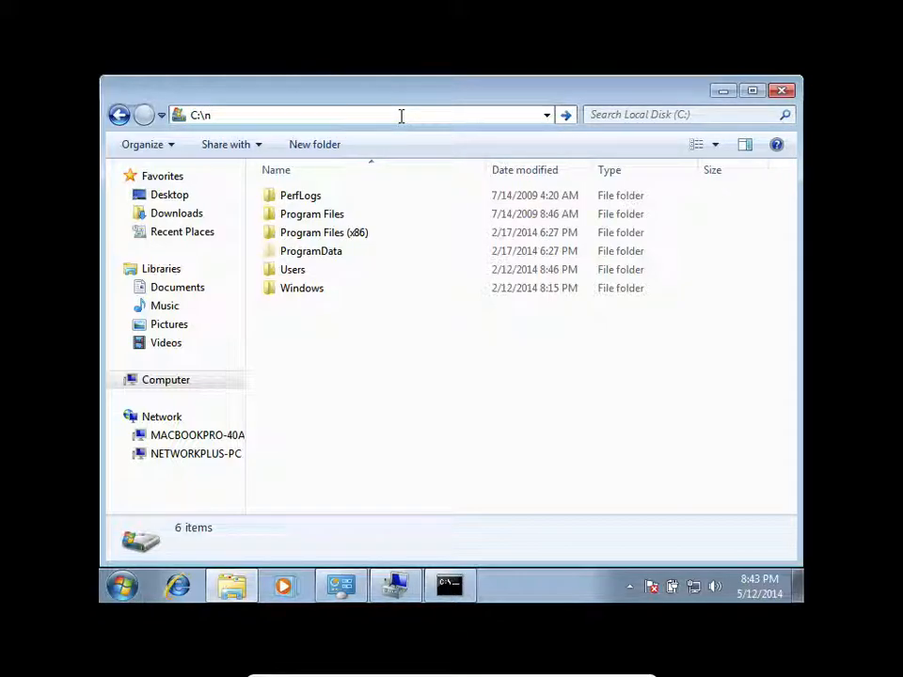
{"action": "key", "text": "BackSpace"}
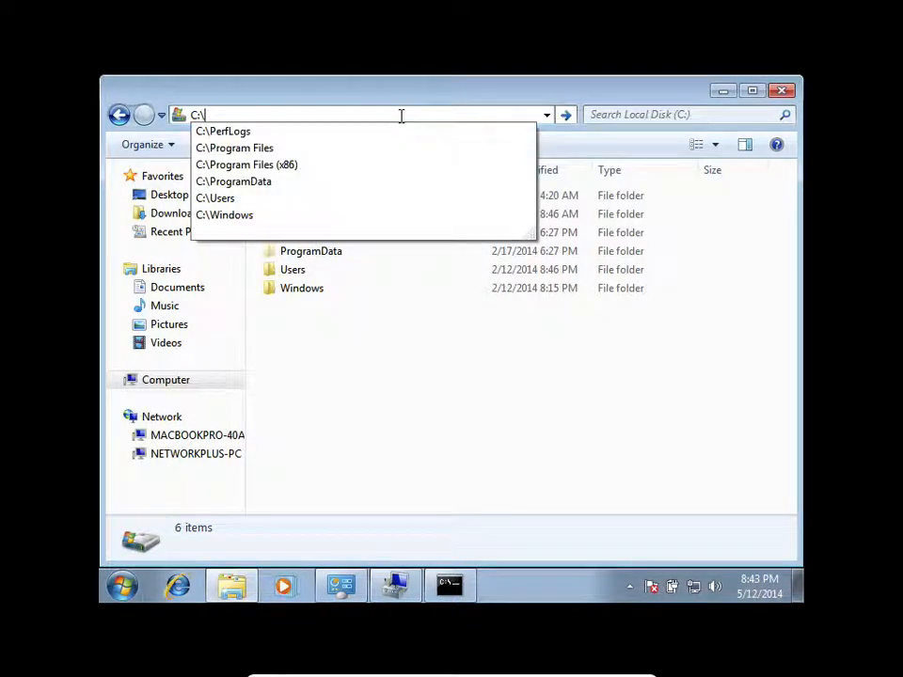
{"action": "type", "text": "p"}
{"action": "key", "text": "BackSpace"}
{"action": "type", "text": "n"}
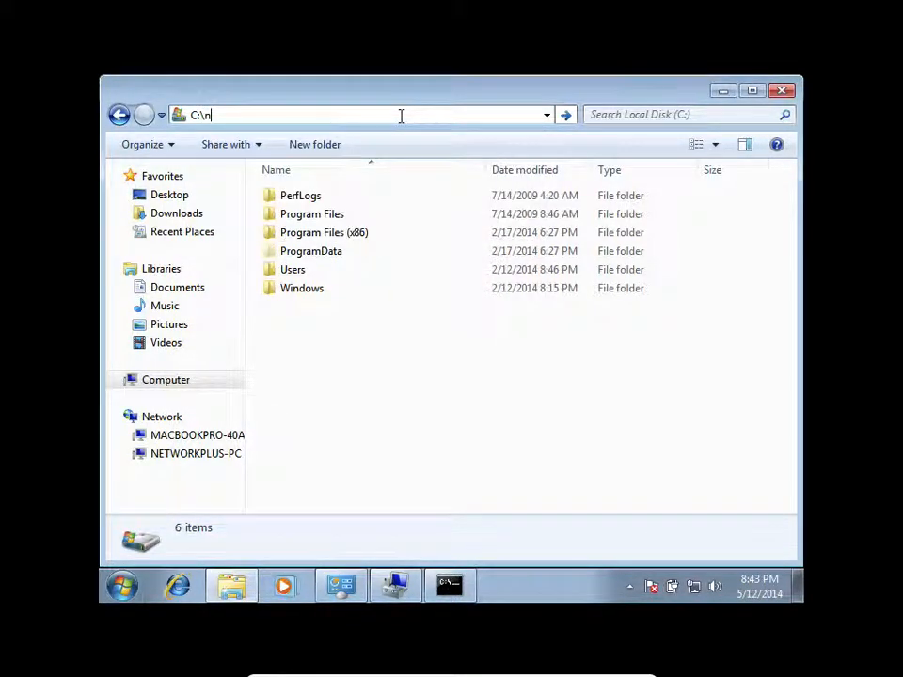
{"action": "left_click", "coordinate": [445, 386]}
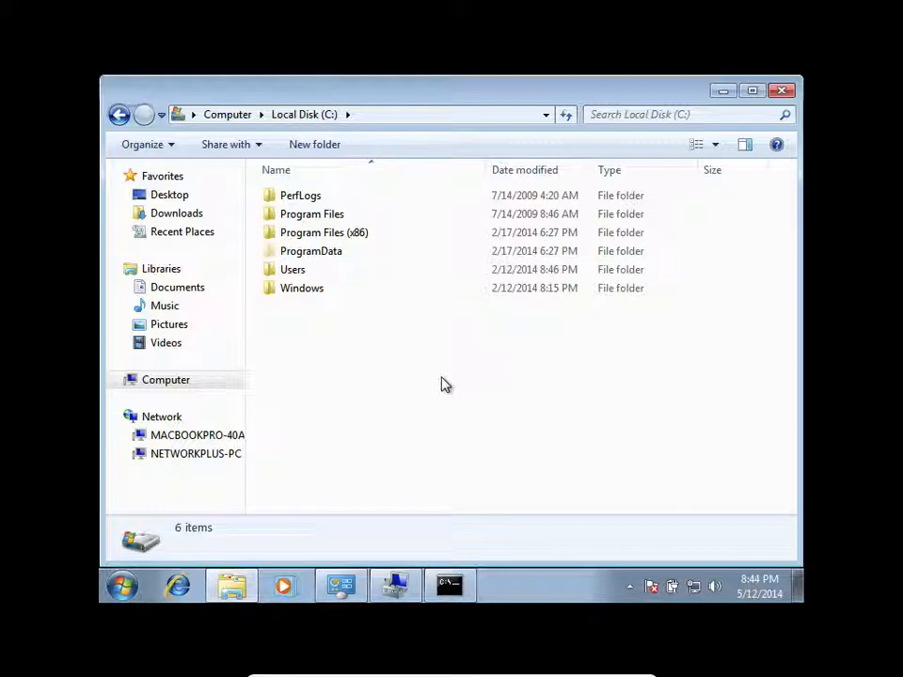
- Switch to the command prompt, go to the end of the directory listing, and run c:
{"action": "left_click", "coordinate": [454, 584]}
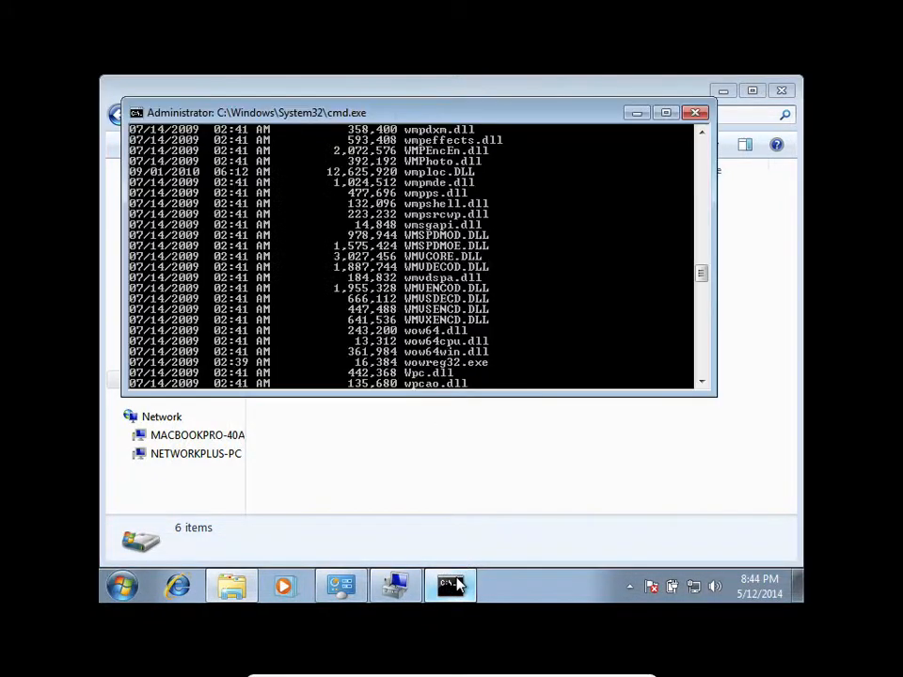
{"action": "scroll", "coordinate": [464, 372], "scroll_direction": "down", "scroll_amount": 13}
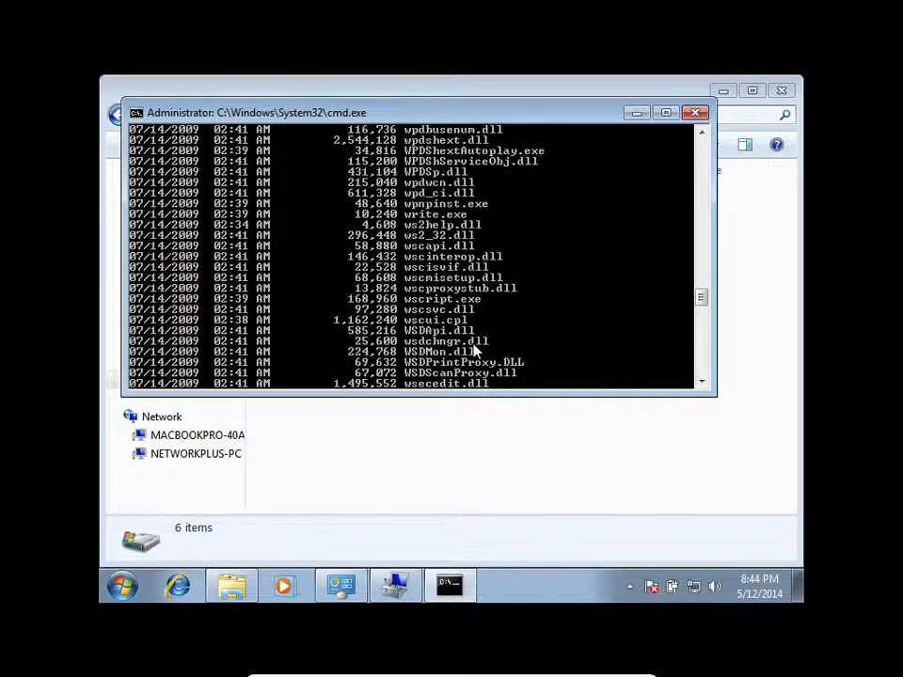
{"action": "scroll", "coordinate": [475, 350], "scroll_direction": "down", "scroll_amount": 20}
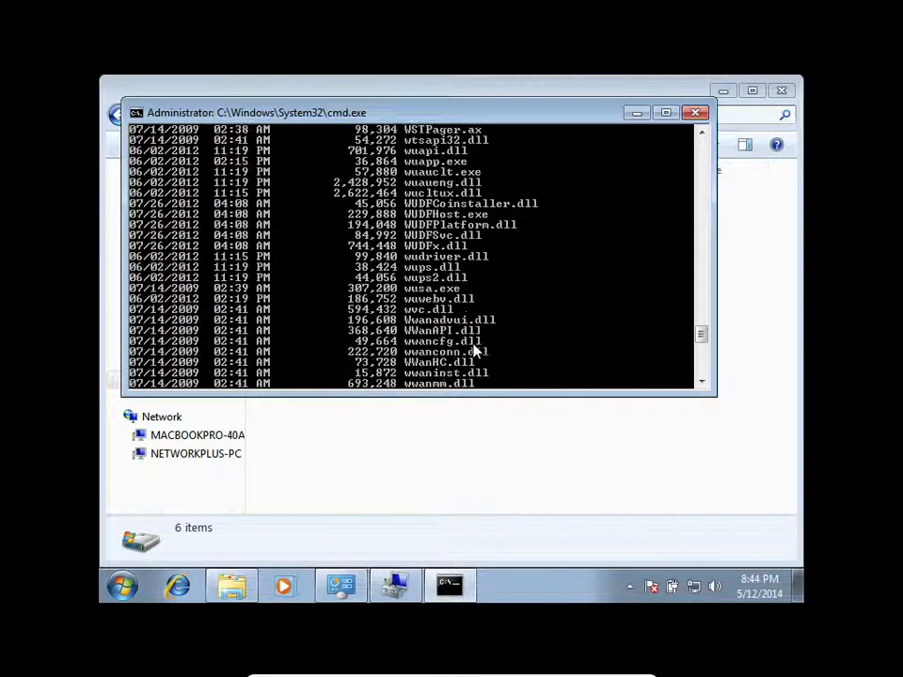
{"action": "scroll", "coordinate": [475, 350], "scroll_direction": "down", "scroll_amount": 8}
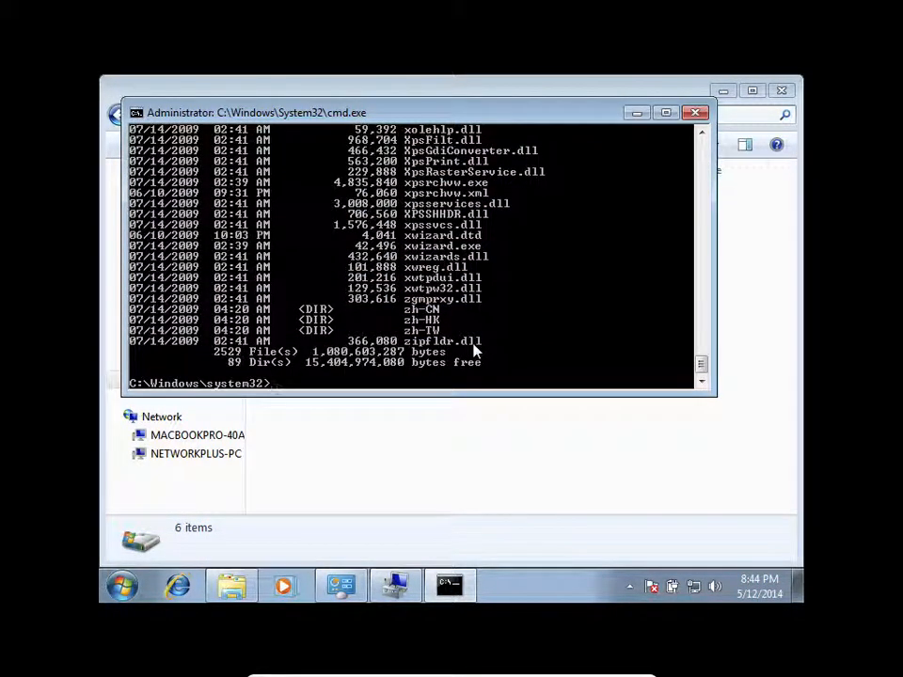
{"action": "type", "text": "c:"}
{"action": "key", "text": "Return"}
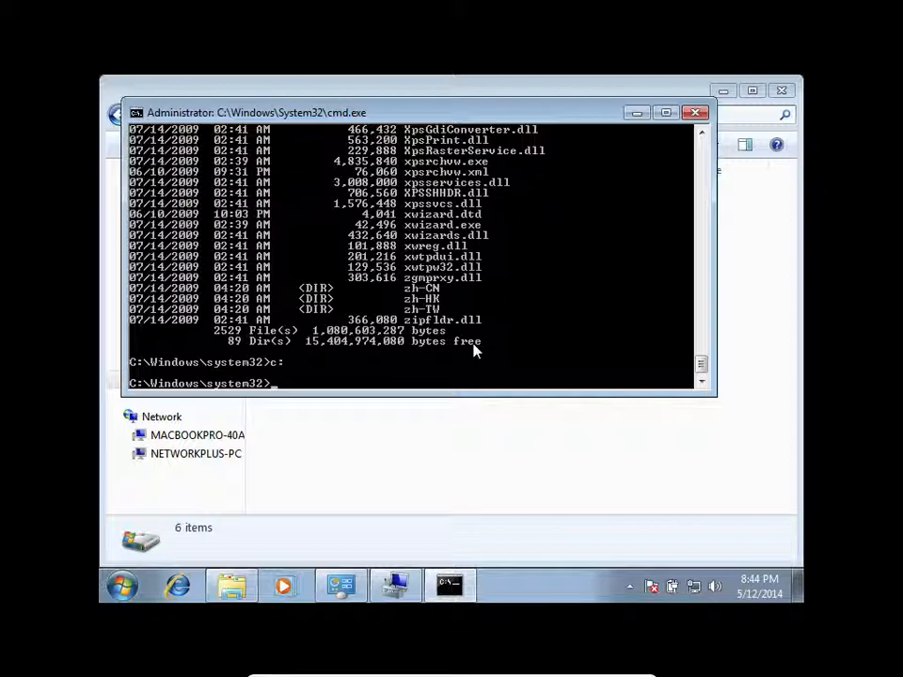
- Create a directory named networkplus in the current location with mkdir networkplus
{"action": "type", "text": "mkdir"}
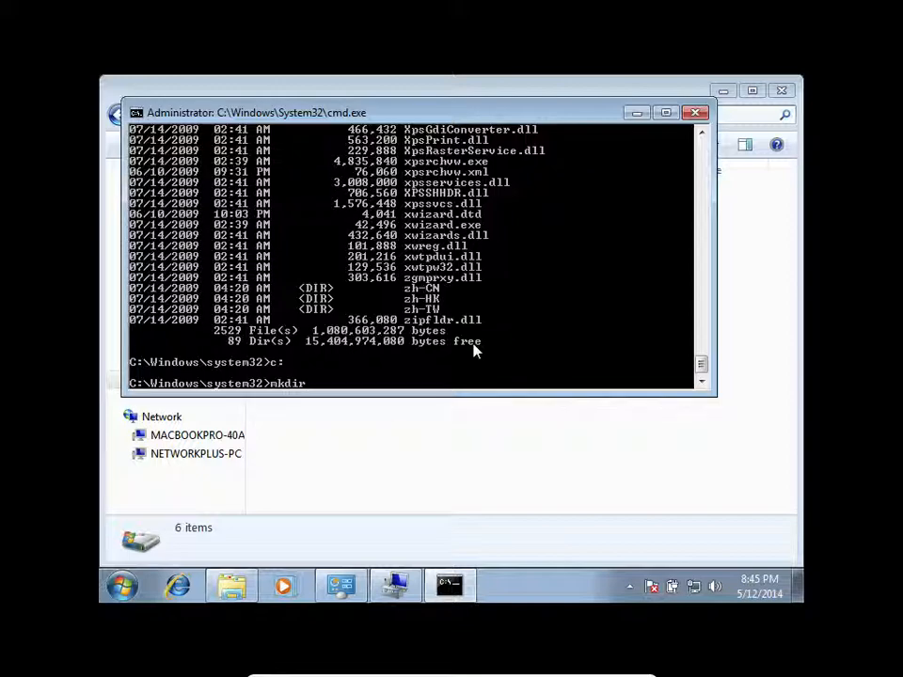
{"action": "type", "text": " networkplus"}
{"action": "key", "text": "Return"}
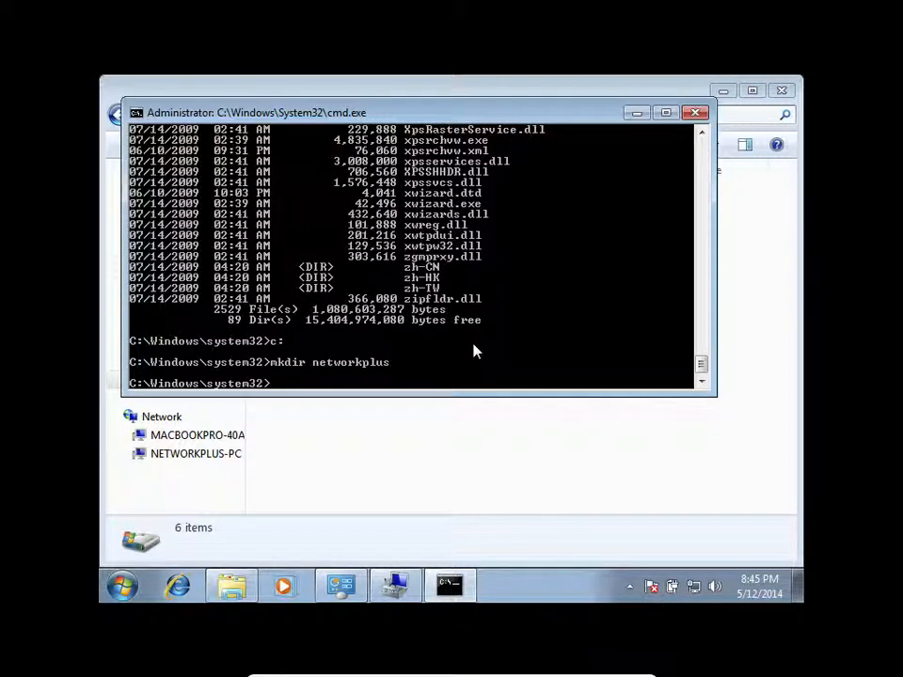
- Return to Windows Explorer, refresh Local Disk (C:), and reopen it from Computer to look for the networkplus folder
{"action": "left_click", "coordinate": [459, 470]}
{"action": "left_click", "coordinate": [565, 119]}
{"action": "left_click", "coordinate": [301, 115]}
{"action": "left_click", "coordinate": [569, 110]}
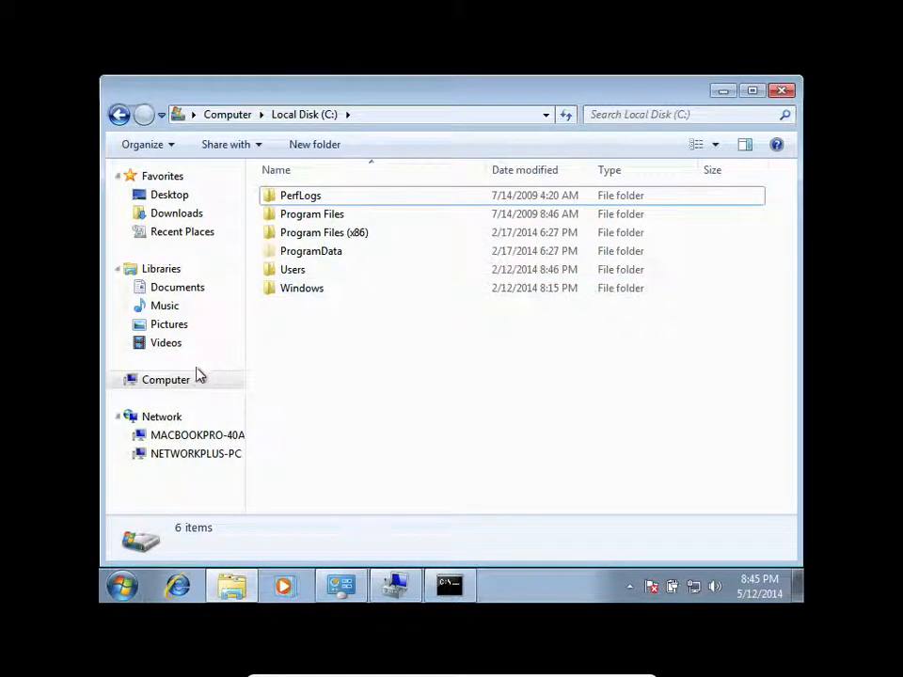
{"action": "left_click", "coordinate": [164, 386]}
{"action": "double_click", "coordinate": [397, 208]}
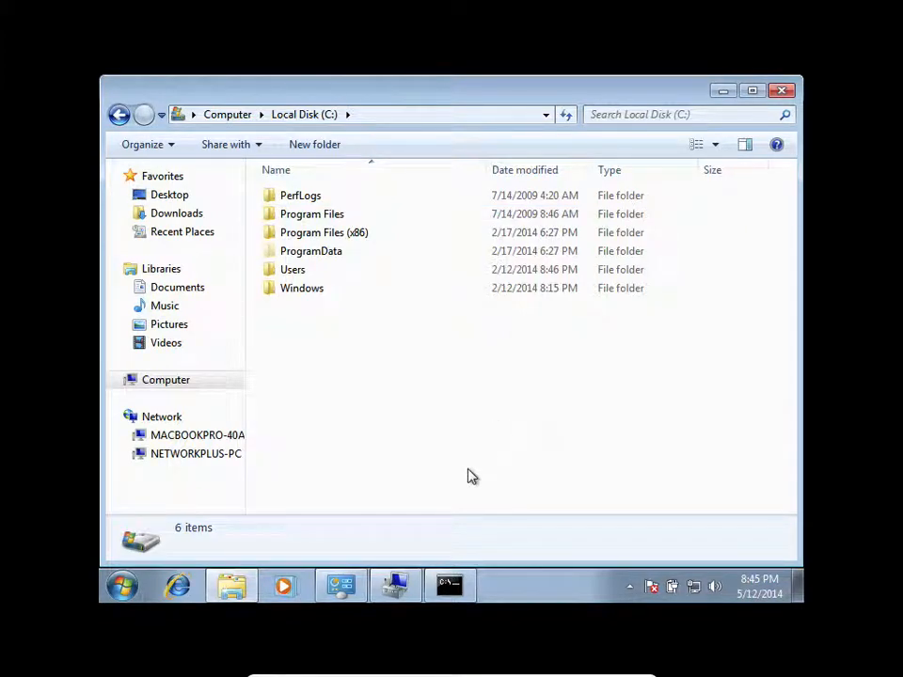
- Open C:\Windows\System32 in Explorer and find the networkplus folder among the entries starting with n
{"action": "mouse_move", "coordinate": [453, 587]}
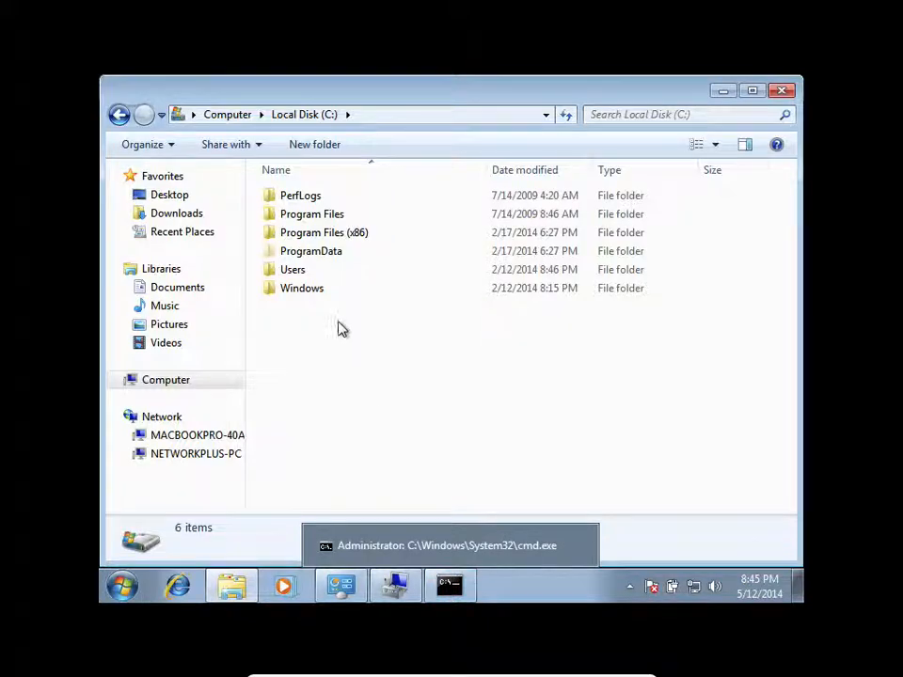
{"action": "double_click", "coordinate": [318, 288]}
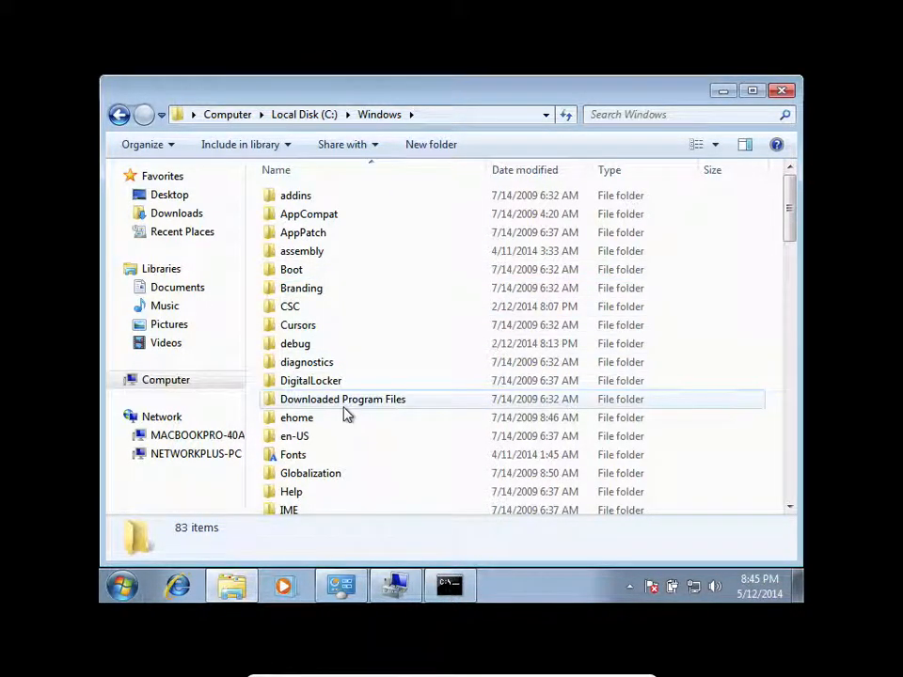
{"action": "scroll", "coordinate": [347, 413], "scroll_direction": "down", "scroll_amount": 10}
{"action": "scroll", "coordinate": [347, 413], "scroll_direction": "down", "scroll_amount": 1}
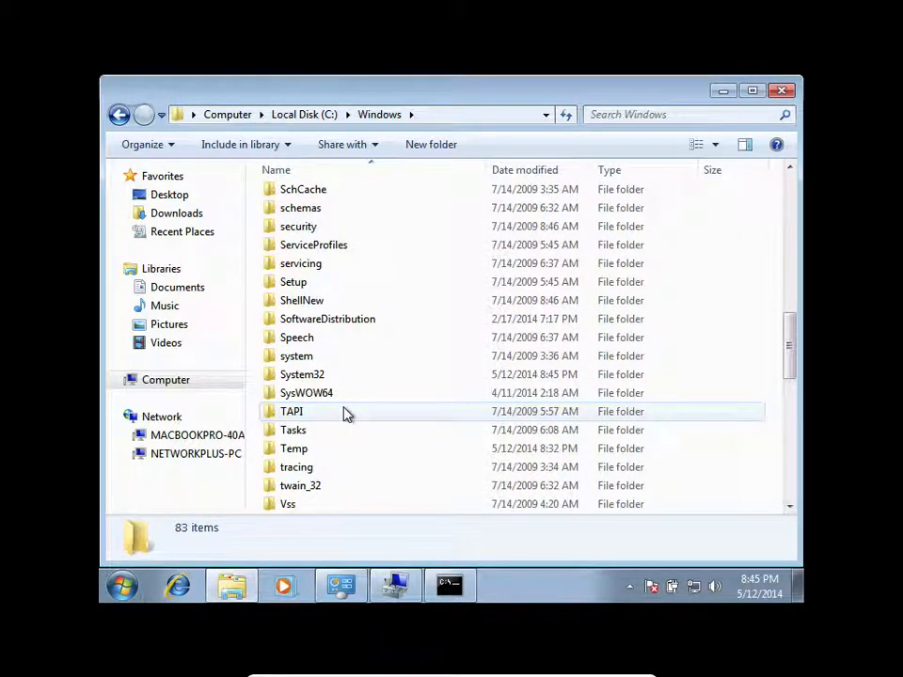
{"action": "double_click", "coordinate": [333, 377]}
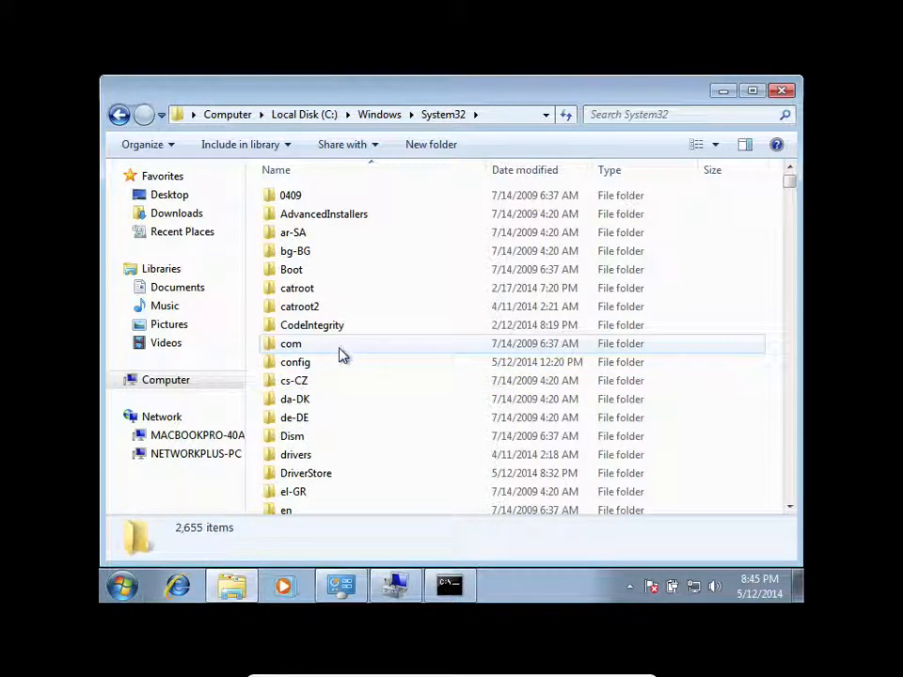
{"action": "scroll", "coordinate": [340, 350], "scroll_direction": "down", "scroll_amount": 7}
{"action": "left_click", "coordinate": [340, 356]}
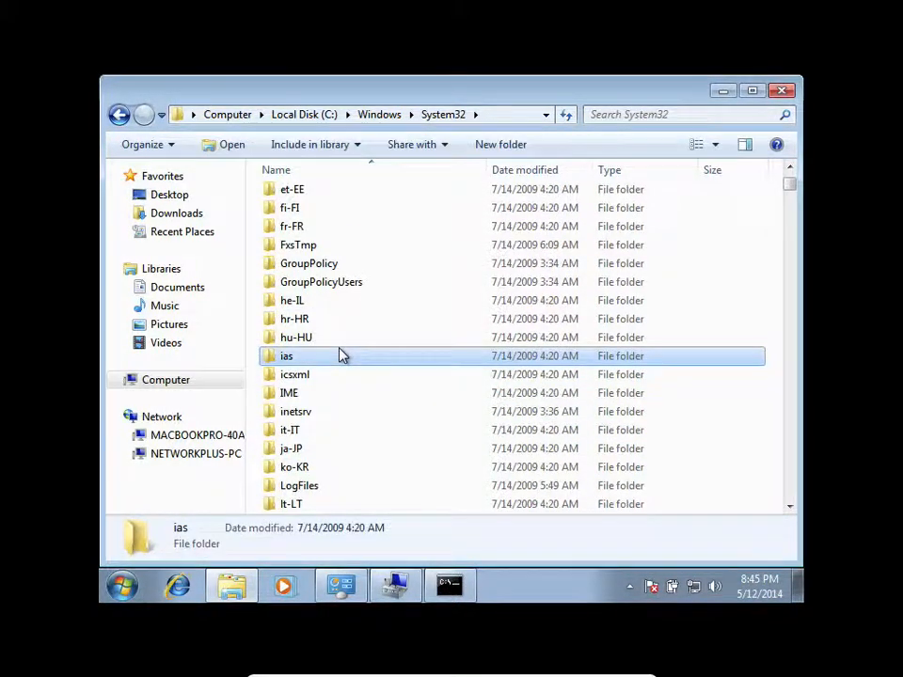
{"action": "key", "text": "n"}
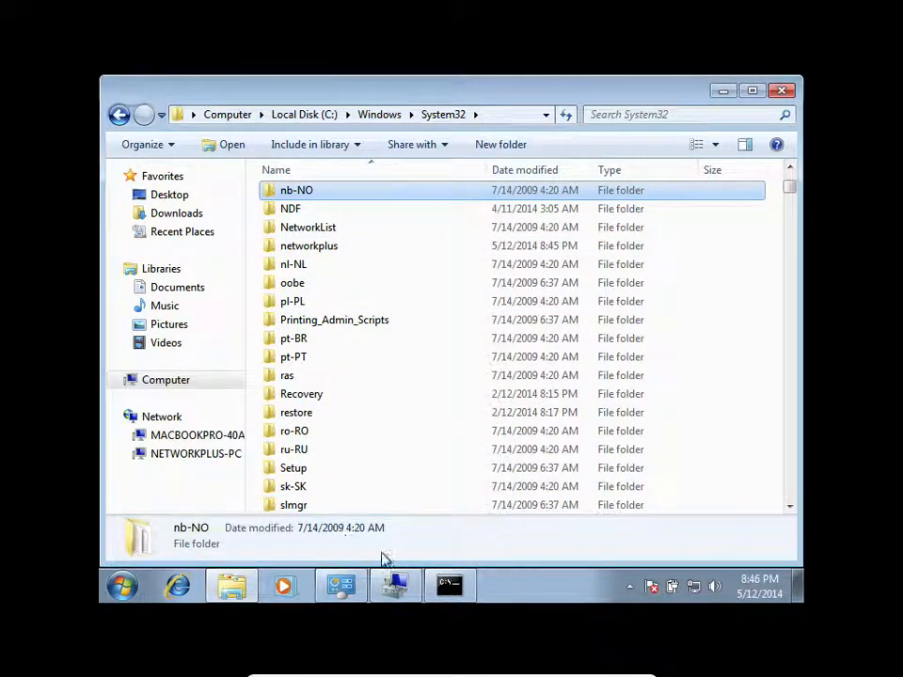
- Switch to the elevated command prompt, clear its screen with cls, and close it
{"action": "left_click", "coordinate": [450, 587]}
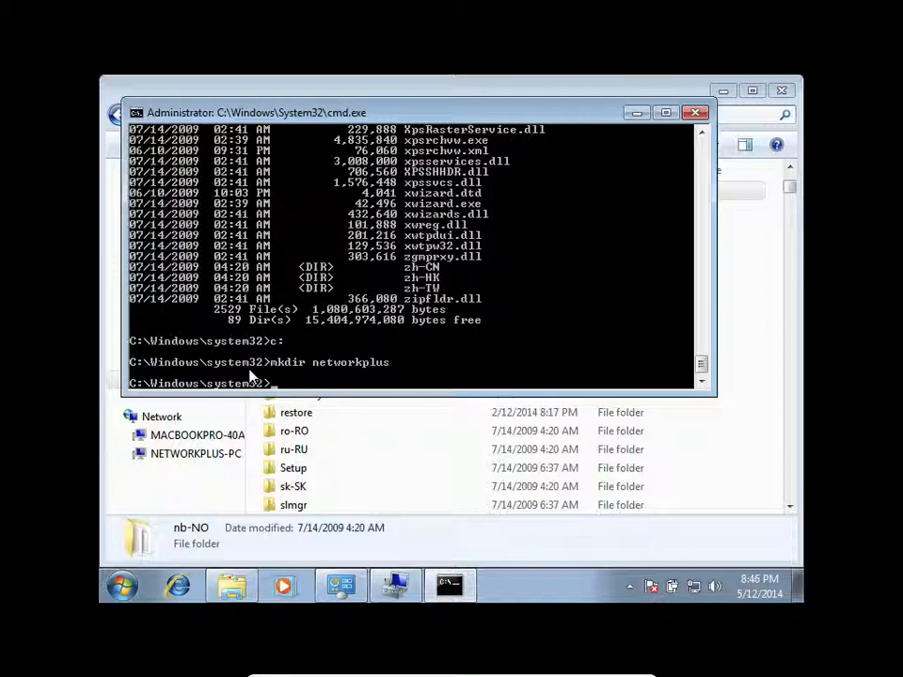
{"action": "type", "text": "cls"}
{"action": "key", "text": "Return"}
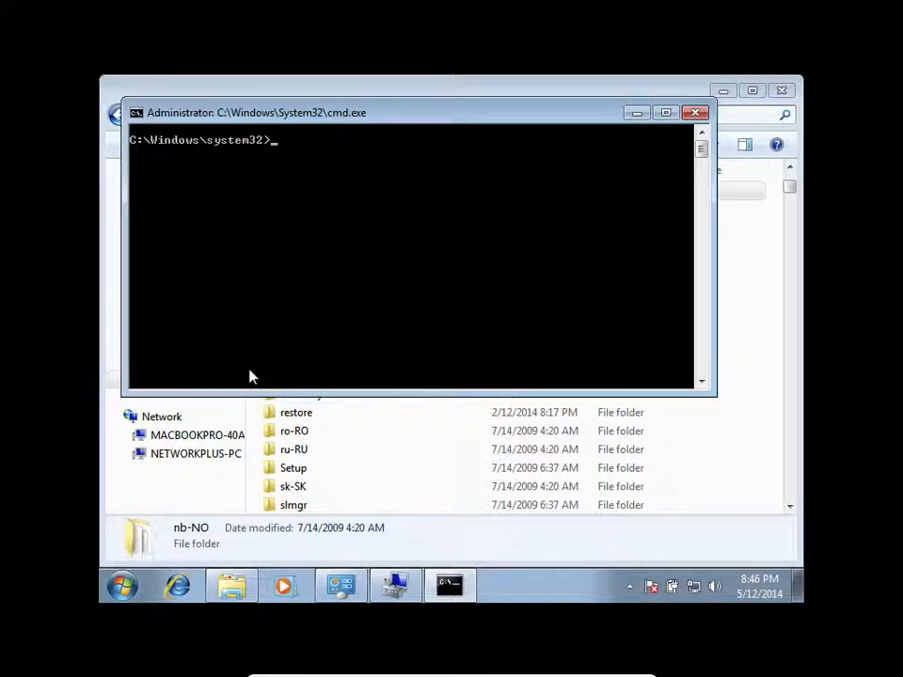
{"action": "type", "text": "c"}
{"action": "left_click", "coordinate": [695, 111]}
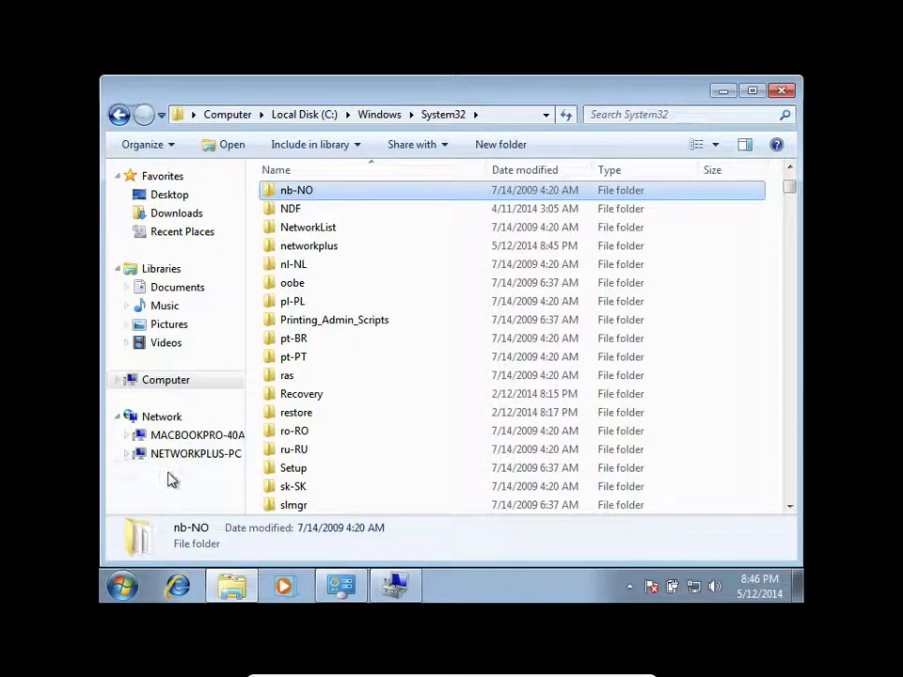
- Search for cmd, open a standard command prompt without elevation, and run c:
{"action": "left_click", "coordinate": [122, 586]}
{"action": "type", "text": "cmd"}
{"action": "left_click", "coordinate": [198, 517]}
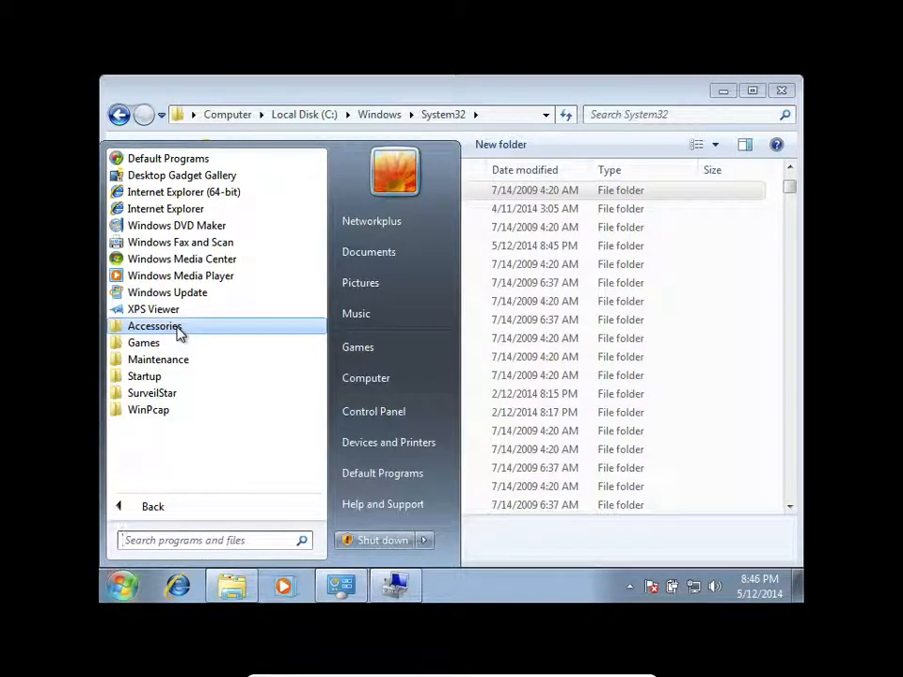
{"action": "type", "text": "cmd"}
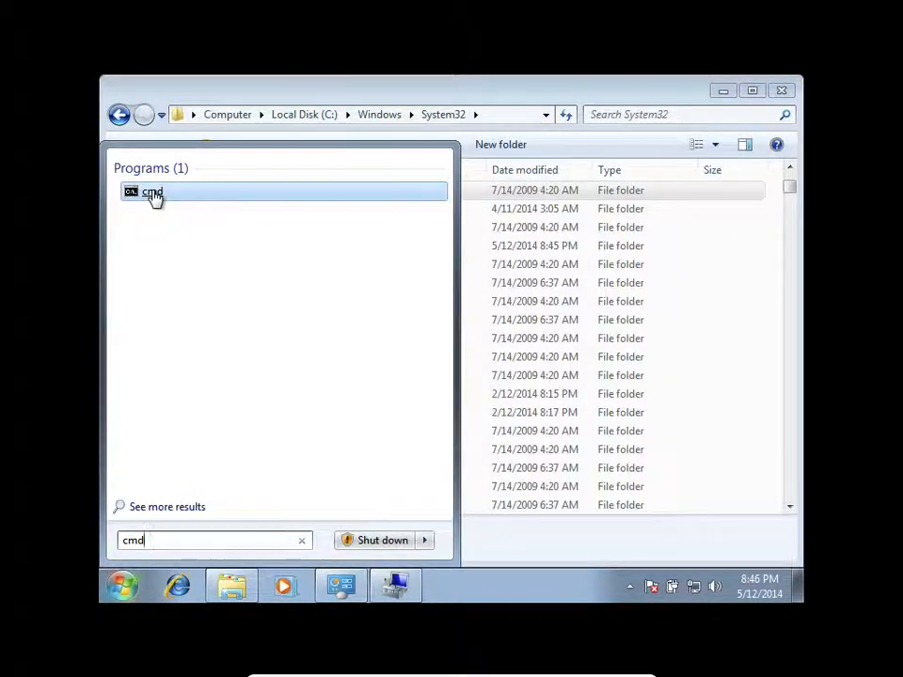
{"action": "left_click", "coordinate": [154, 194]}
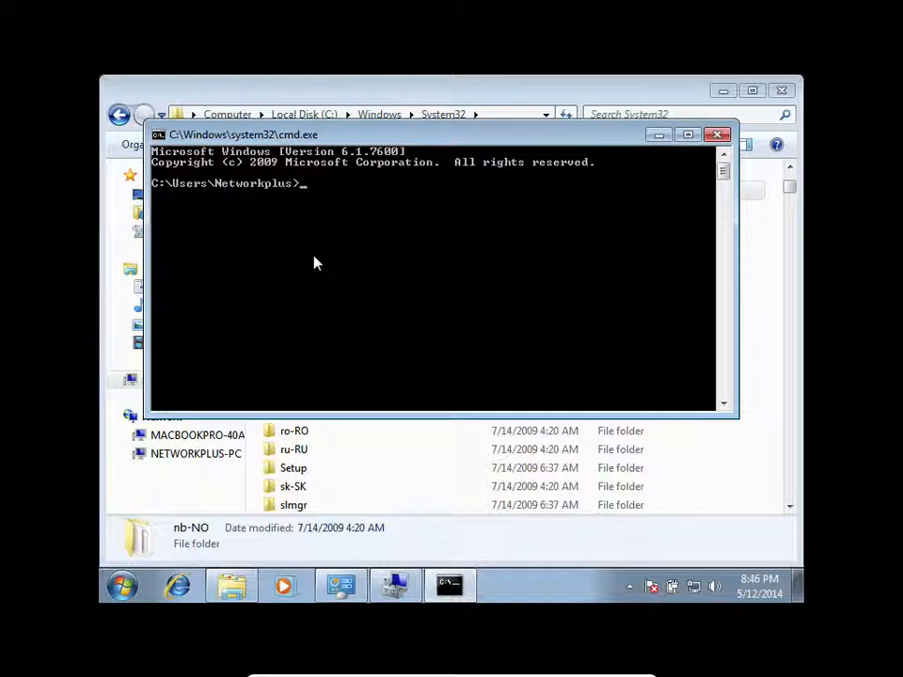
{"action": "type", "text": "c:"}
{"action": "key", "text": "Return"}
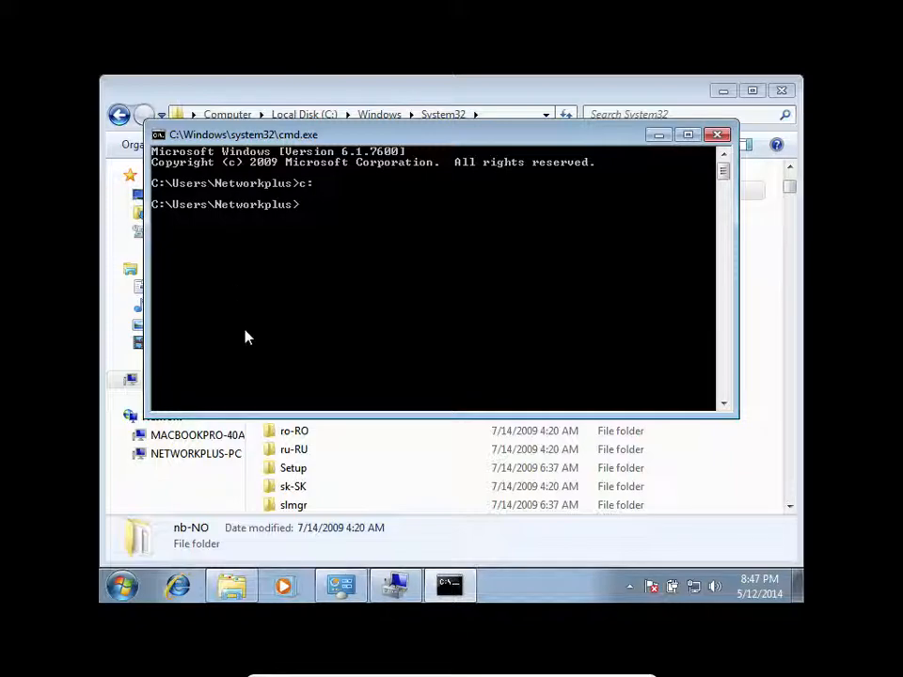
- Inspect the networkplus folder within System32 in Explorer, and try to open NetworkList, declining the request for permanent access
{"action": "left_click", "coordinate": [304, 457]}
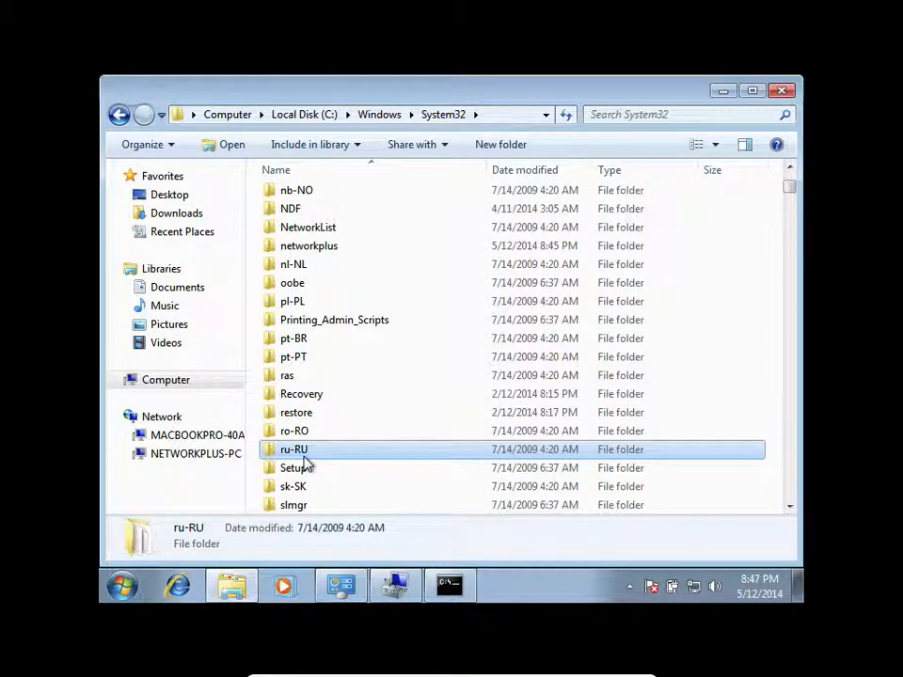
{"action": "left_click", "coordinate": [451, 588]}
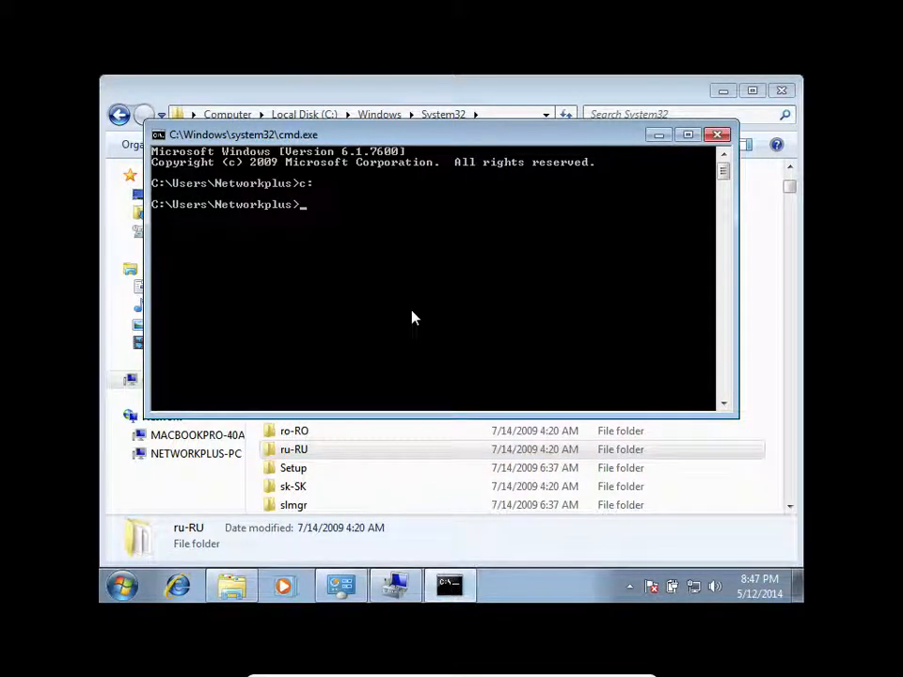
{"action": "left_click", "coordinate": [395, 454]}
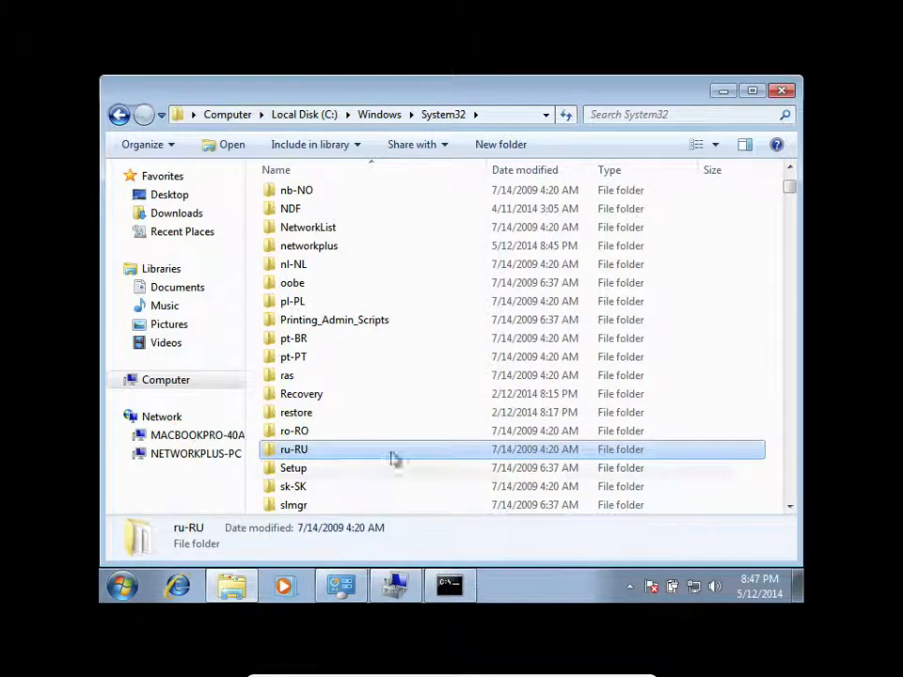
{"action": "double_click", "coordinate": [319, 247]}
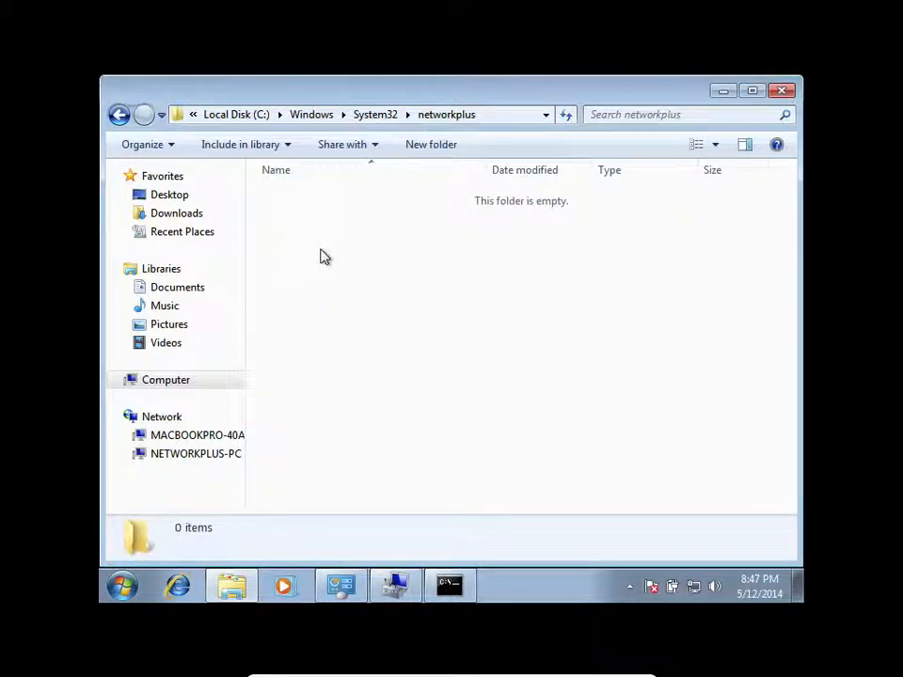
{"action": "left_click", "coordinate": [378, 117]}
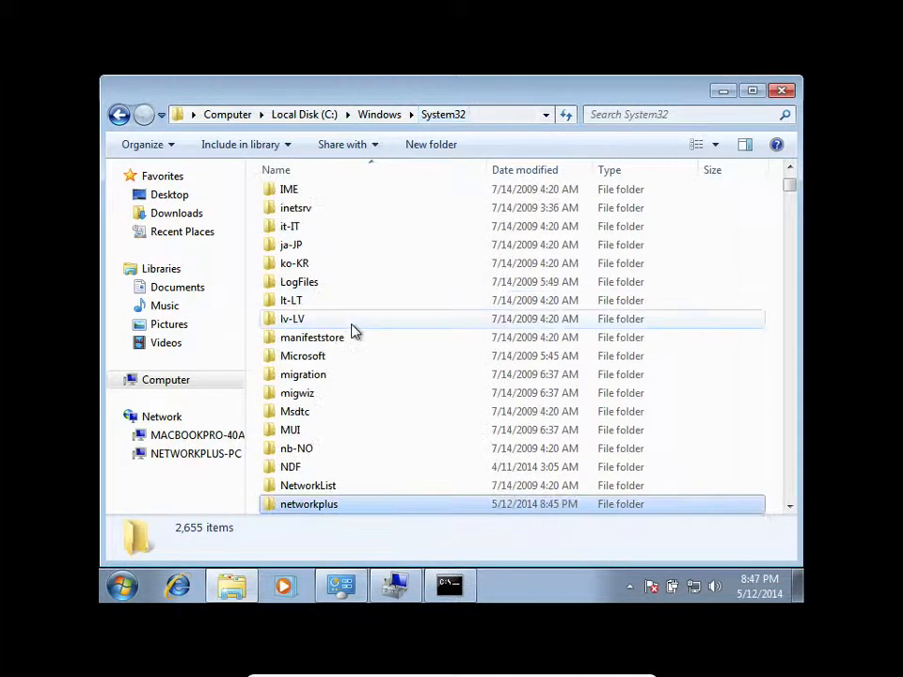
{"action": "double_click", "coordinate": [325, 485]}
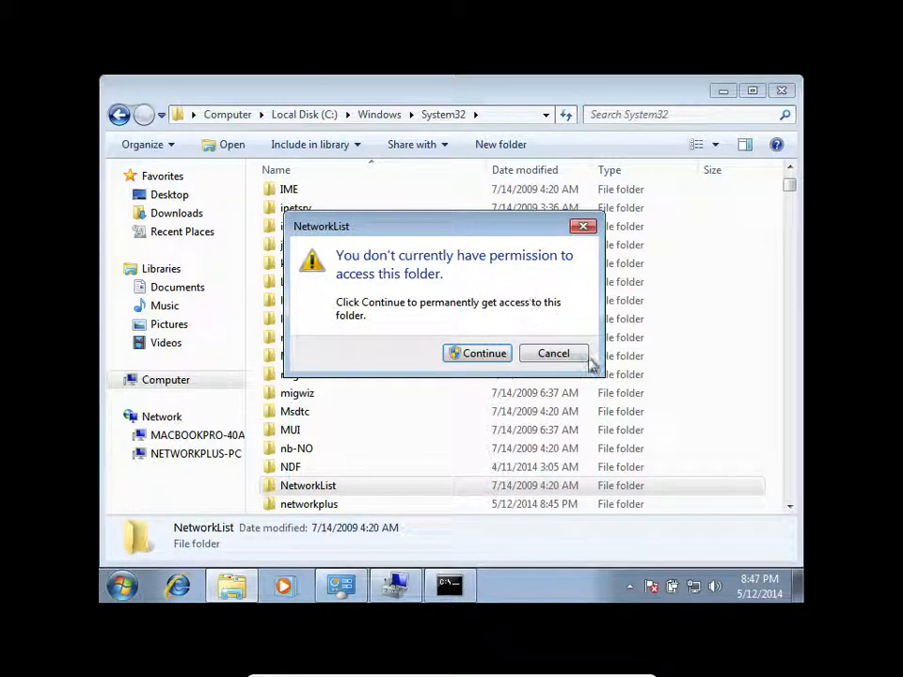
{"action": "left_click", "coordinate": [555, 355]}
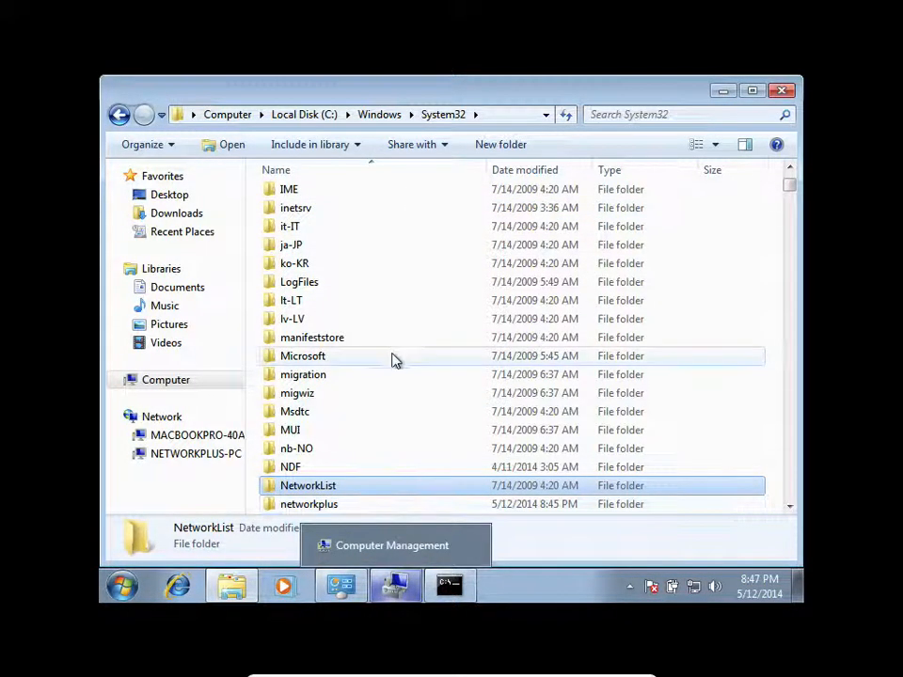
- Show the full path of the System32 folder and take the Win7 virtual machine out of full-screen mode
{"action": "left_click", "coordinate": [511, 114]}
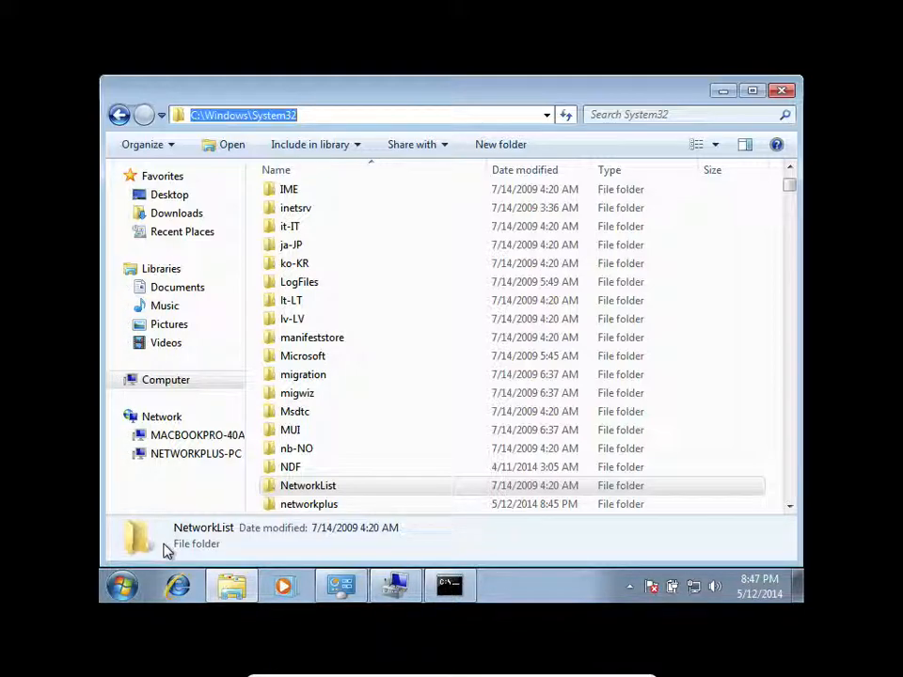
{"action": "key", "text": "super+f"}
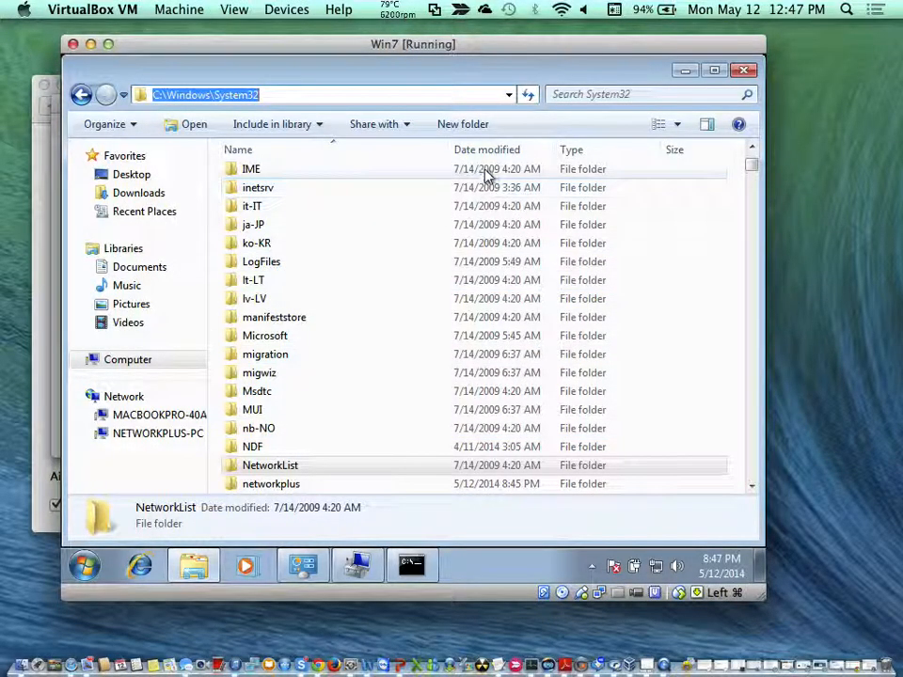